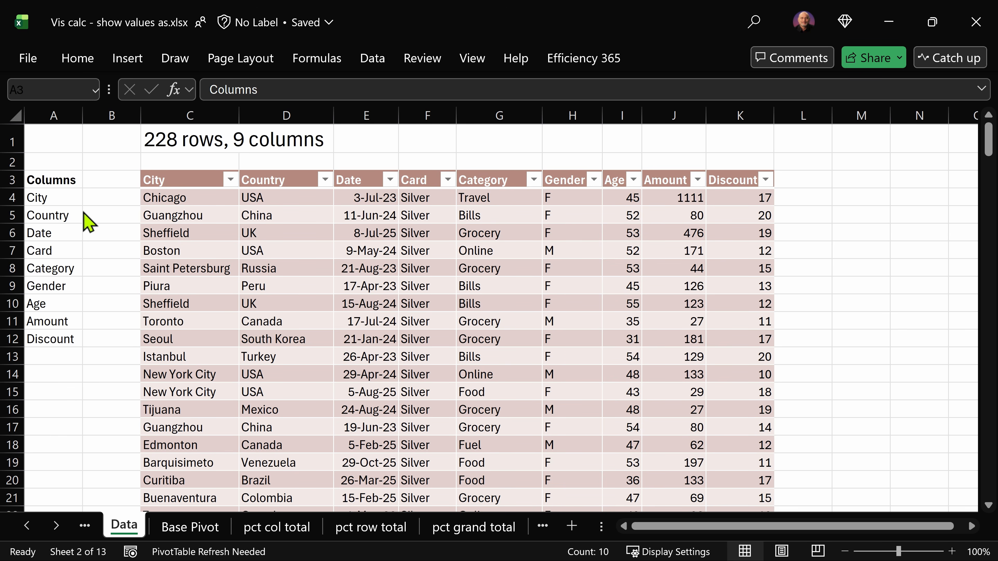
# Step: Open the Base Pivot sheet and compare its category-by-gender amounts with the matching base matrix in Power BI
pyautogui.click(205, 529)
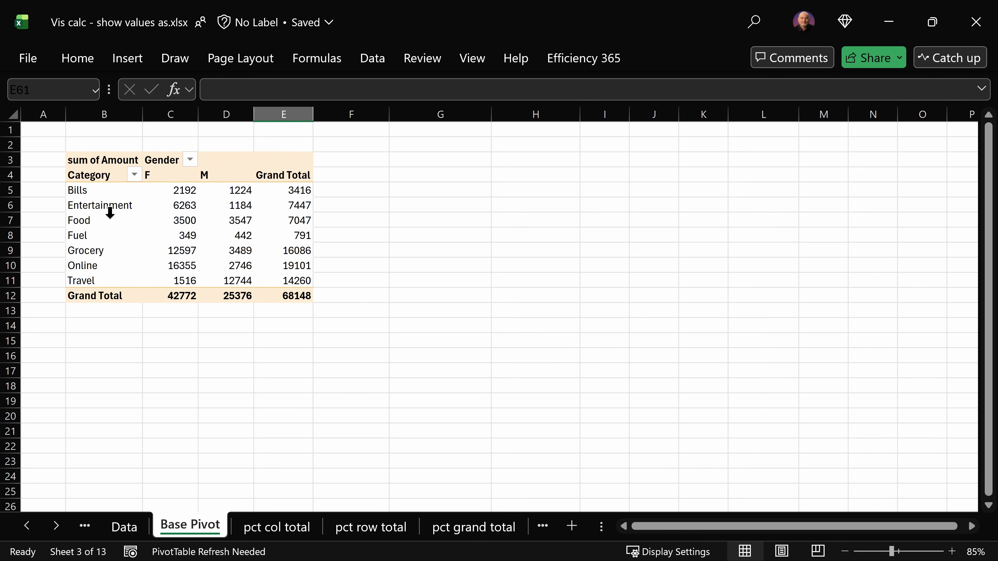
pyautogui.moveTo(196, 191)
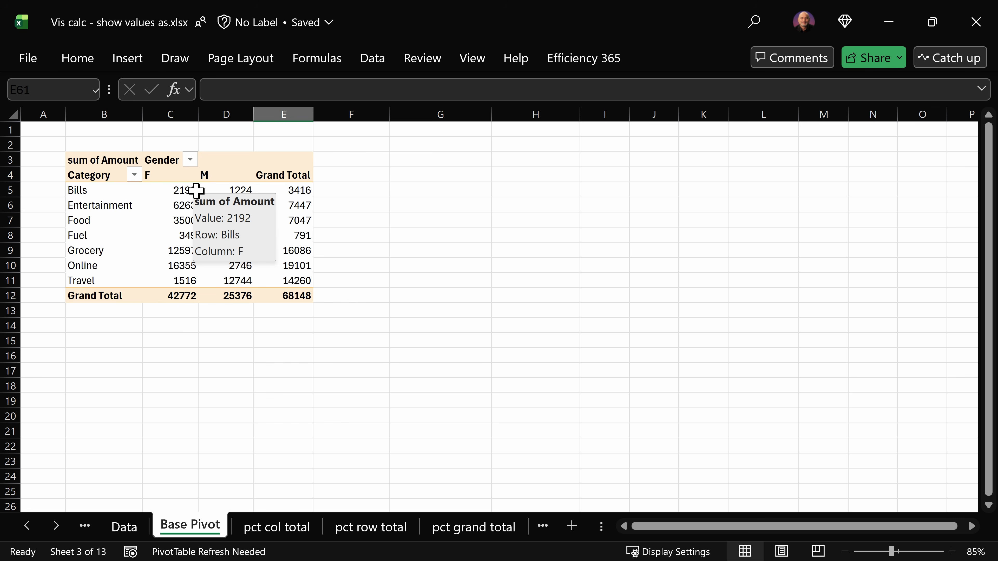
pyautogui.hotkey('alt', 'Tab')
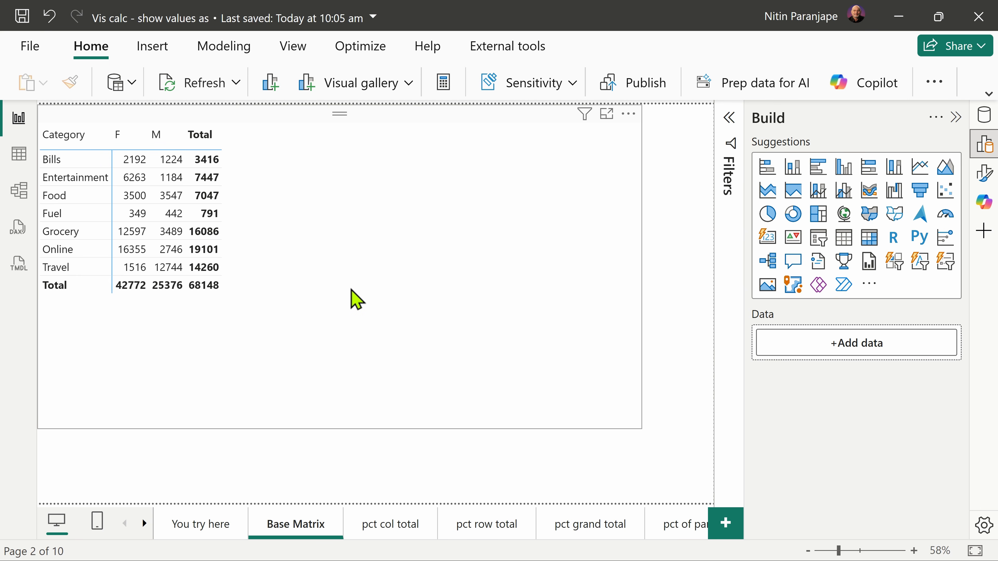
pyautogui.hotkey('alt', 'Tab')
# Step: In the Base Pivot sheet in Excel, view the Show Values As command for the male Grocery amount
pyautogui.click(244, 254)
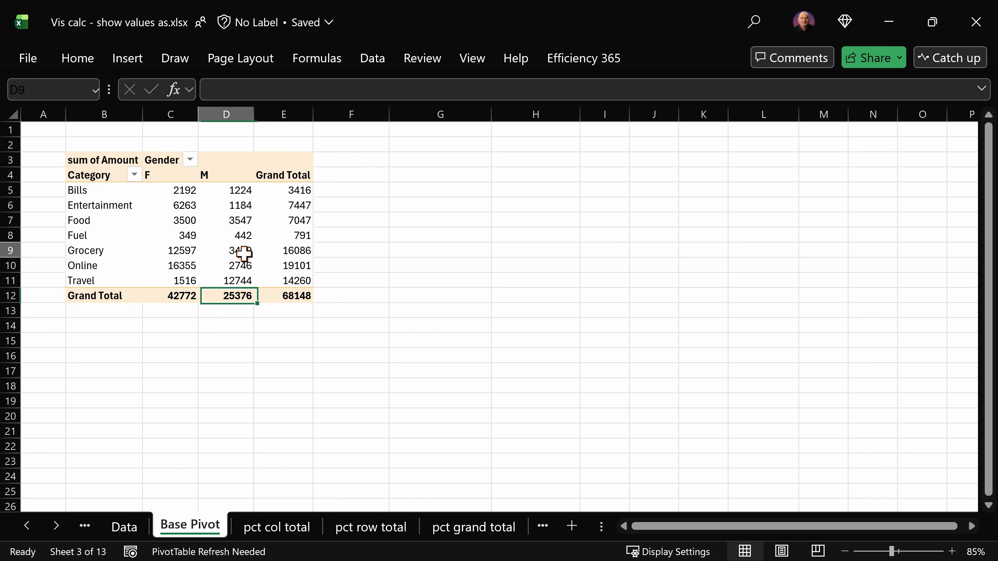
pyautogui.rightClick(244, 255)
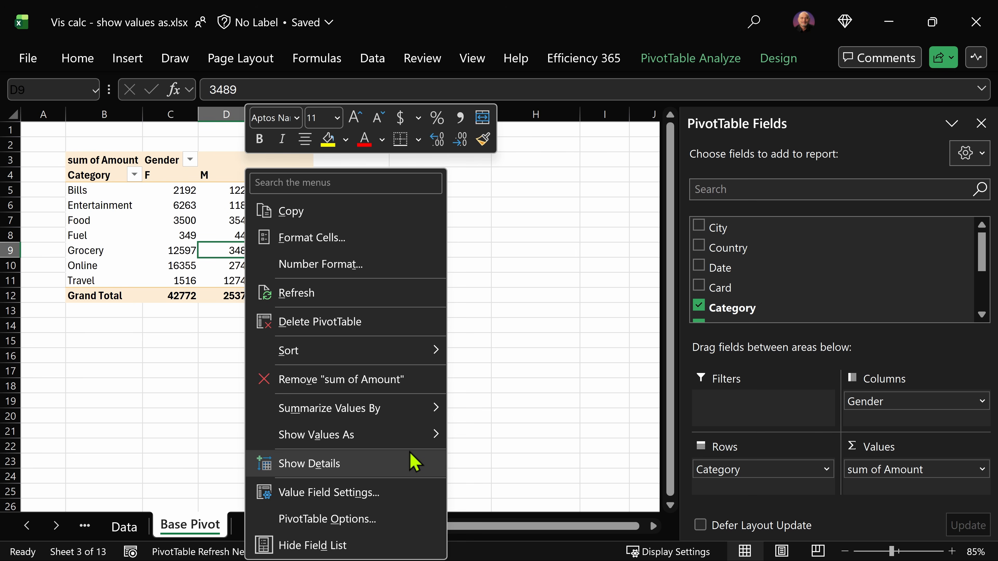
pyautogui.moveTo(396, 444)
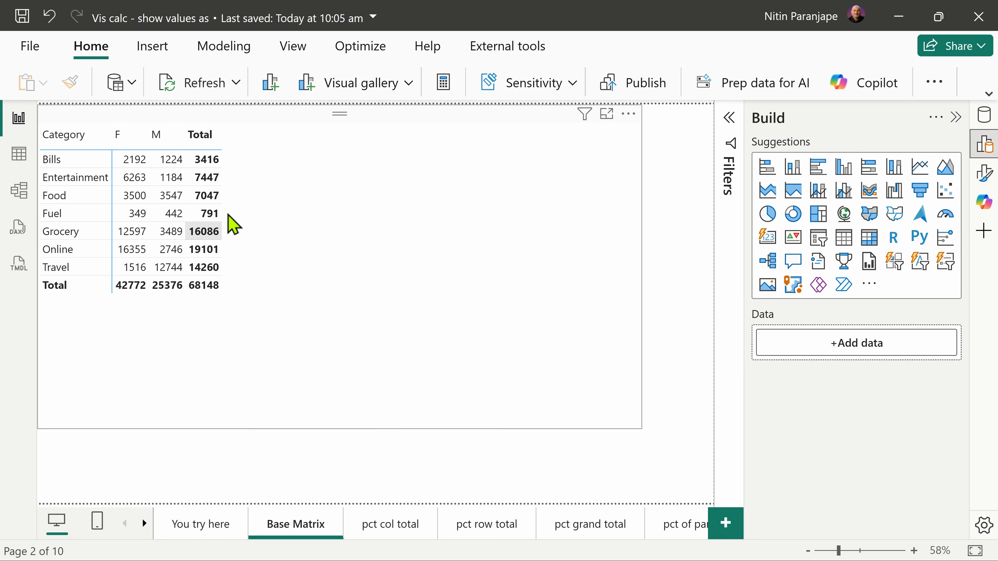
# Step: Switch to Power BI to view the base matrix's New visual calculation options, and return to the Base Pivot in Excel
pyautogui.click(276, 177)
pyautogui.click(629, 114)
pyautogui.moveTo(783, 308)
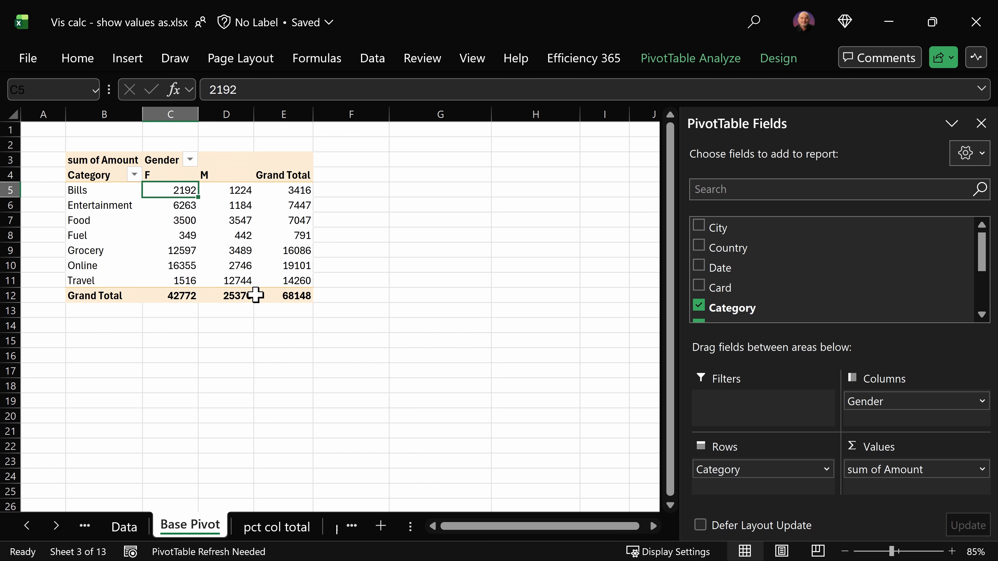
pyautogui.moveTo(293, 292)
# Step: Open the pct col total sheet and examine which Show Values As option its pct col total field uses
pyautogui.click(291, 529)
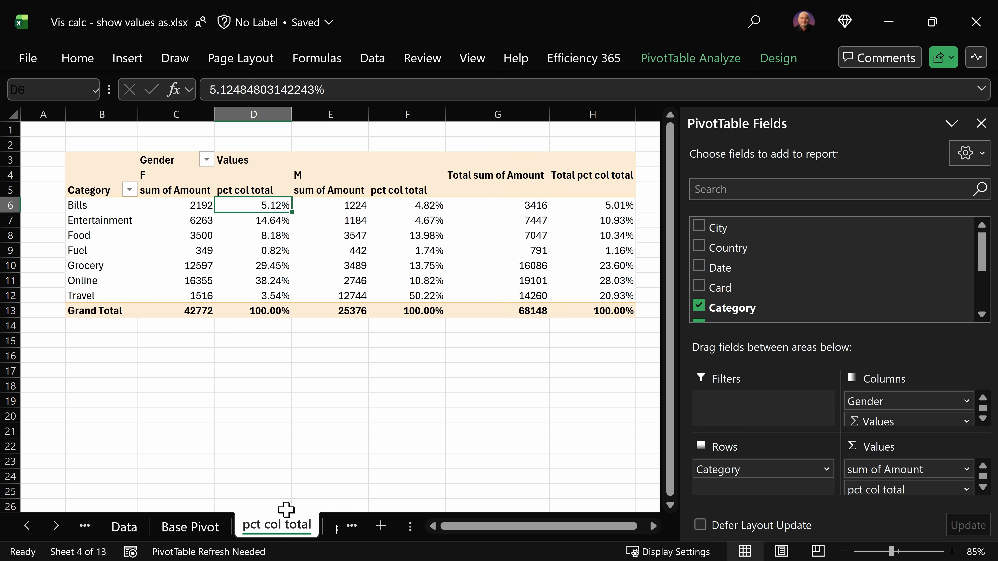
pyautogui.rightClick(252, 255)
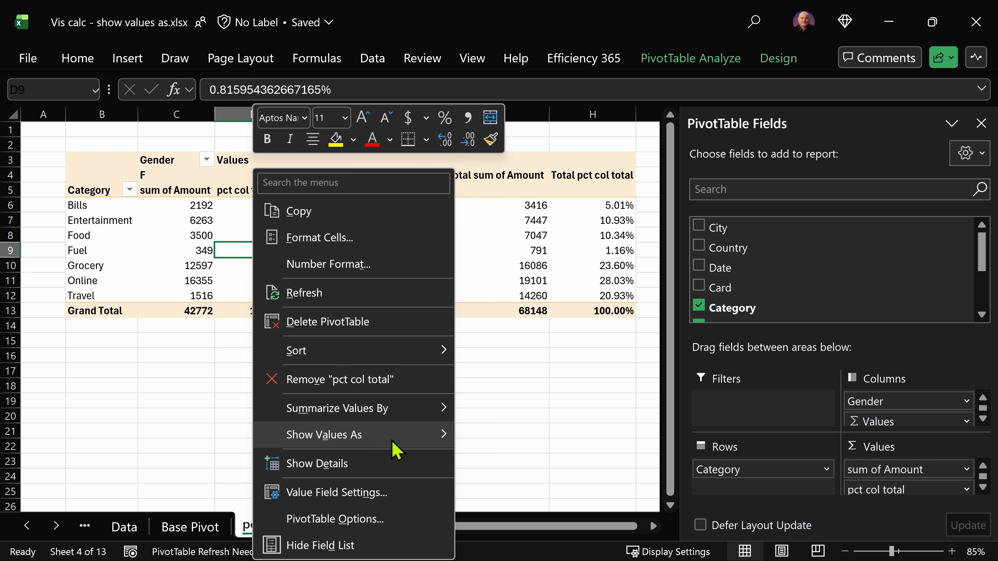
pyautogui.moveTo(412, 426)
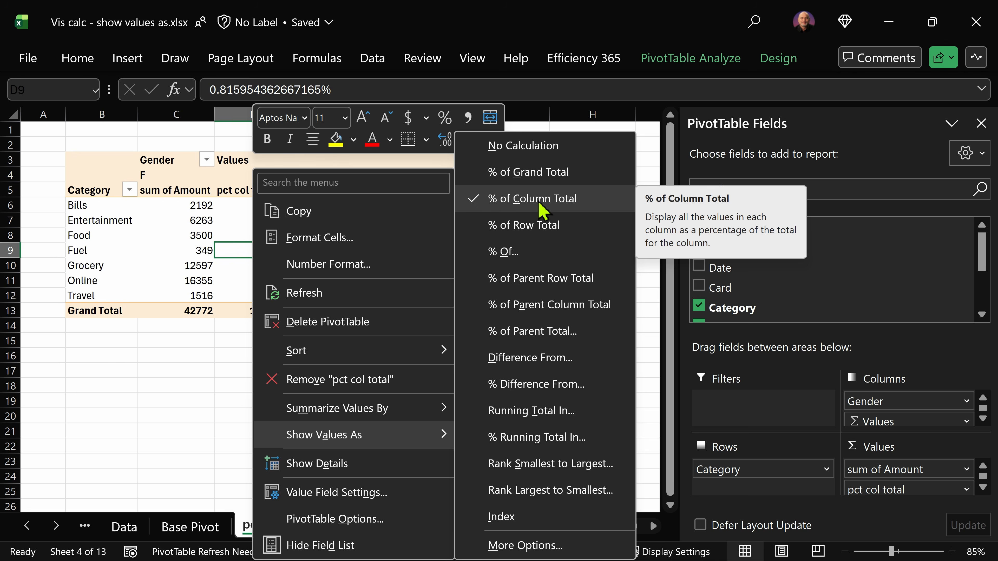
pyautogui.press('Escape')
pyautogui.press('Up')
pyautogui.press('Up')
pyautogui.press('Up')
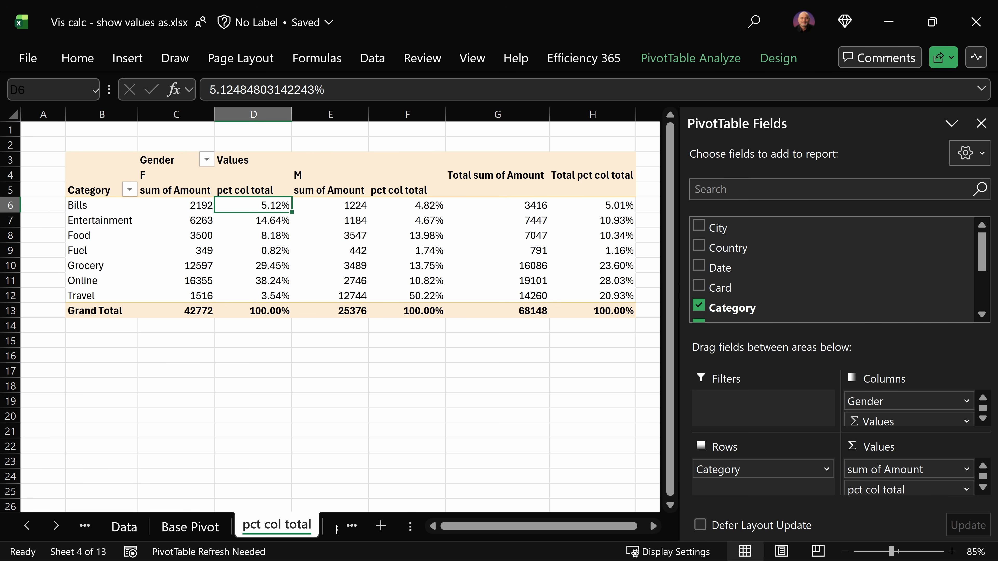
# Step: Switch to Power BI and select the matrix on the Base Matrix page to show its row, column and value fields
pyautogui.hotkey('alt', 'Tab')
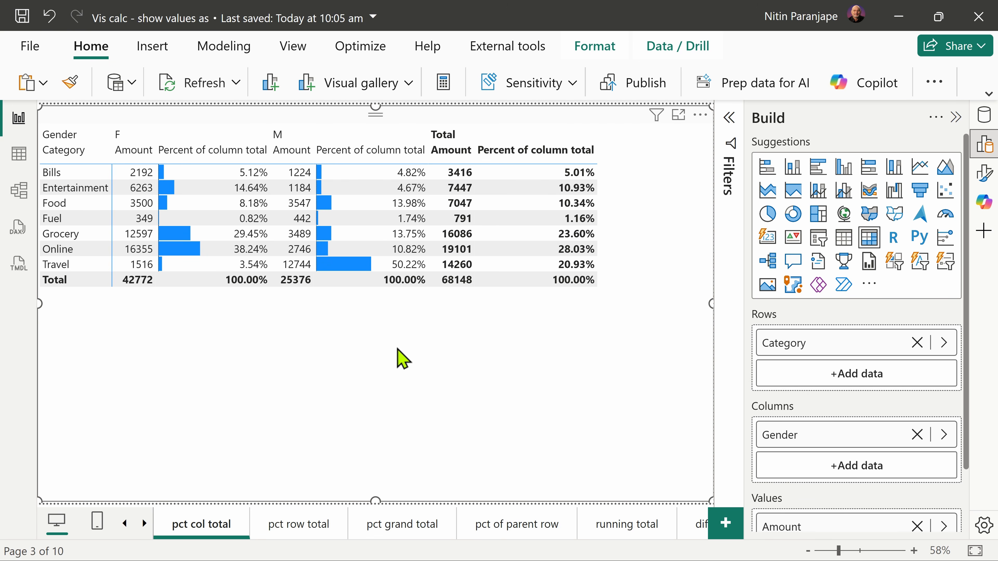
pyautogui.hotkey('ctrl', 'pageup')
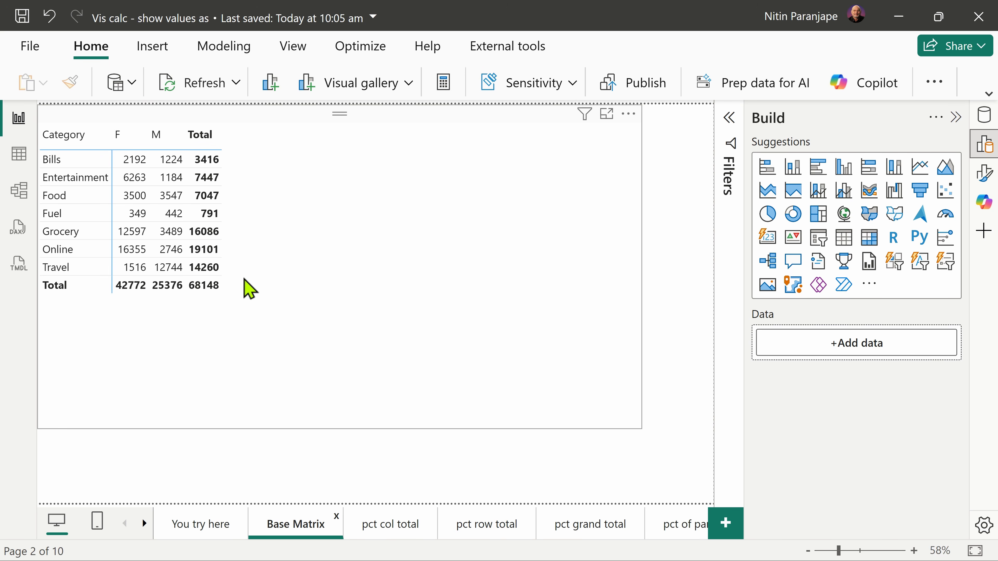
pyautogui.click(630, 116)
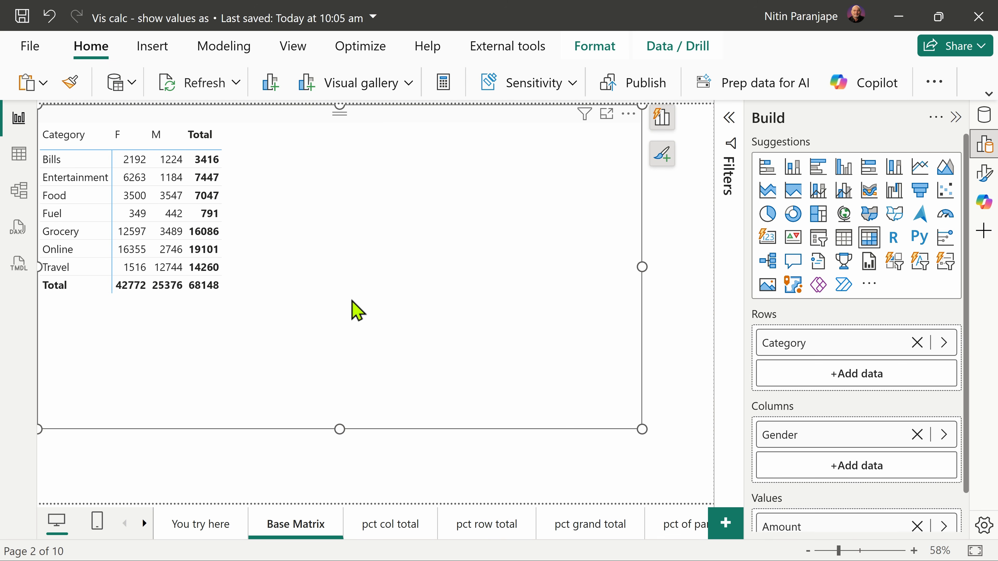
pyautogui.scroll(-1, 802, 423)
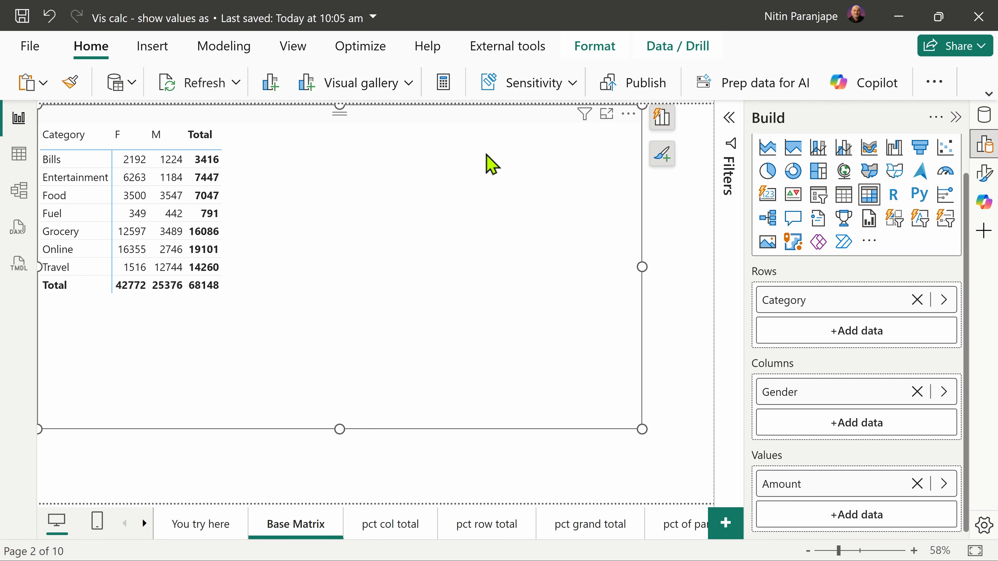
# Step: Add a custom visual calculation to the base matrix and name it "pct col total"
pyautogui.click(628, 115)
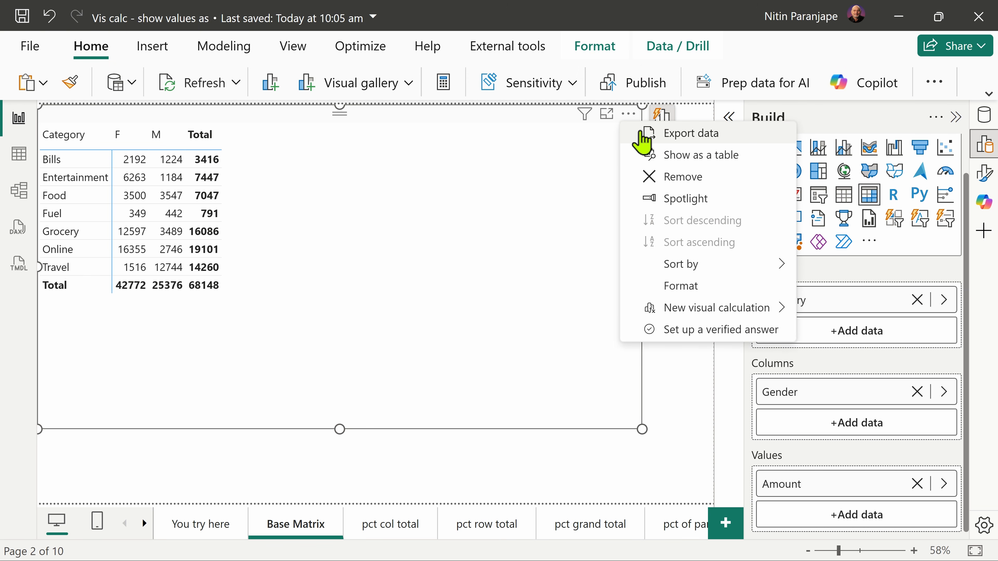
pyautogui.click(681, 301)
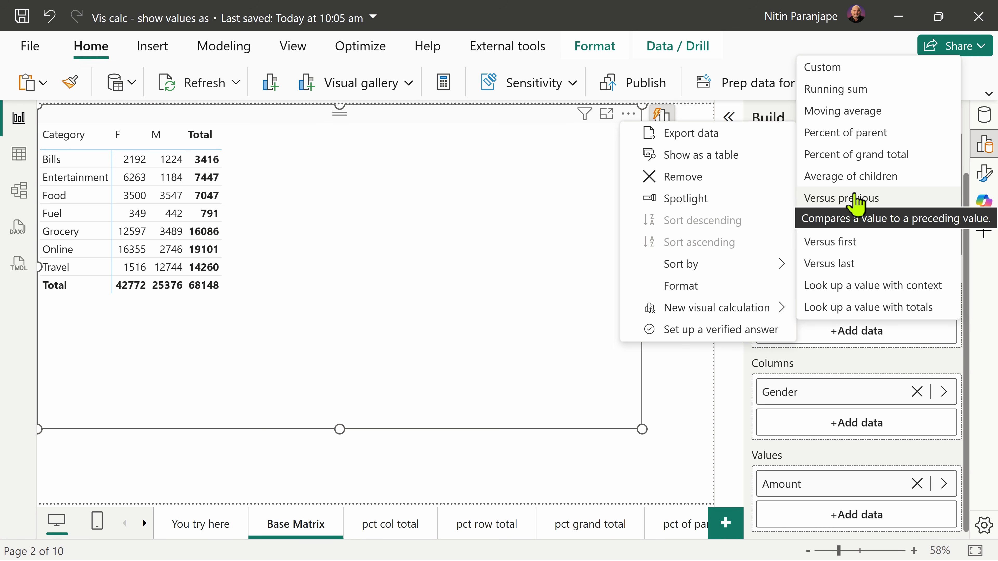
pyautogui.click(832, 75)
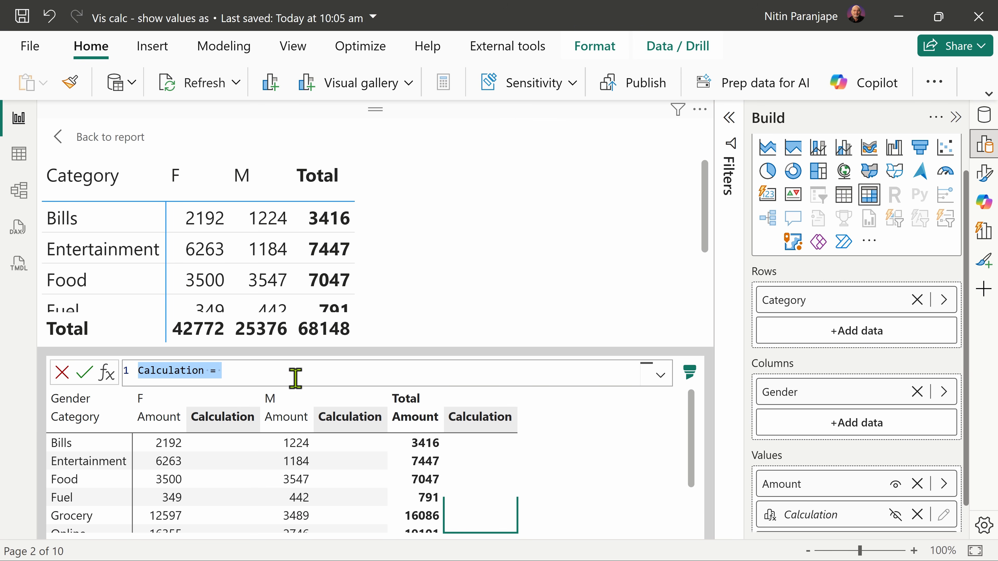
pyautogui.write('p')
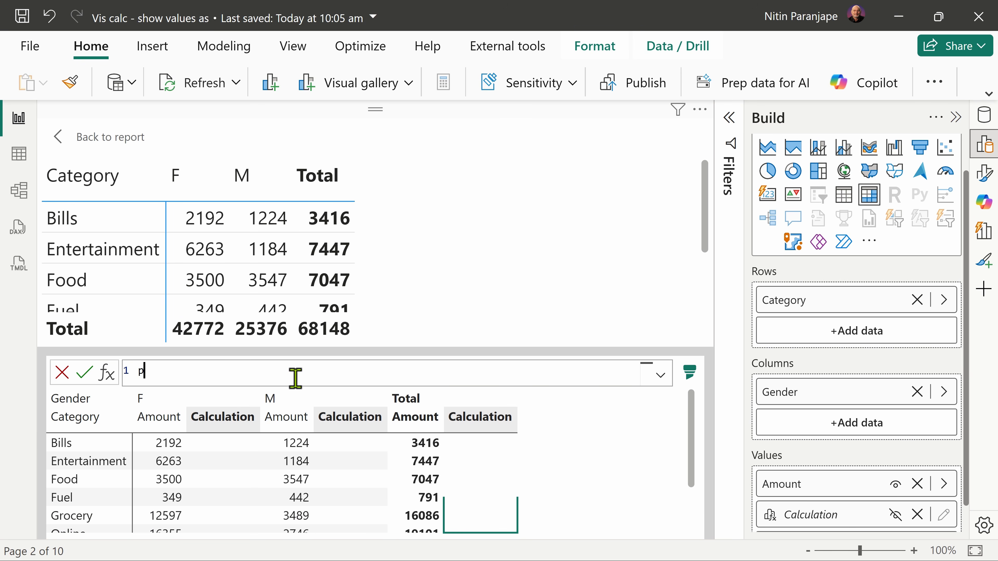
pyautogui.write('ct col total =')
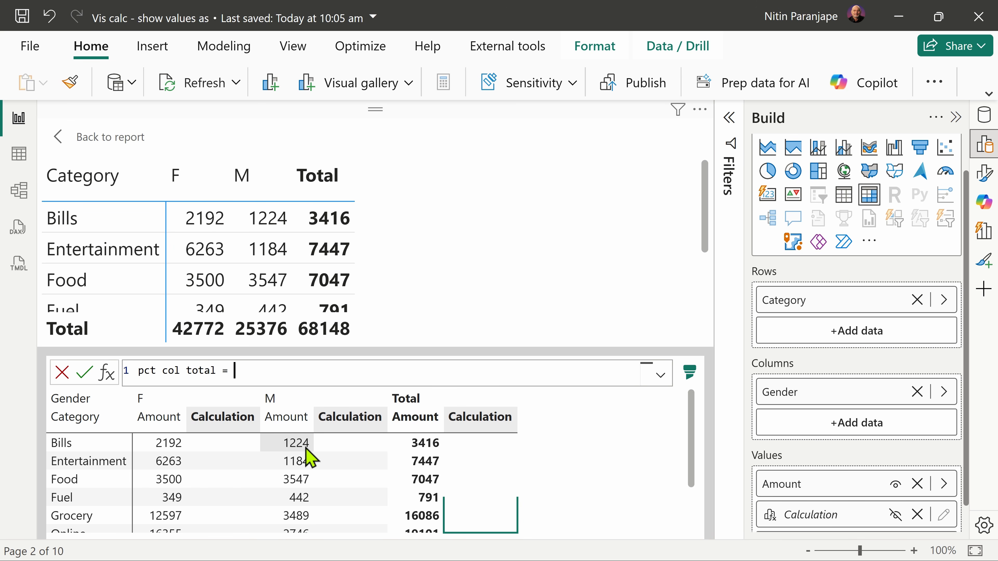
pyautogui.scroll(-2, 310, 456)
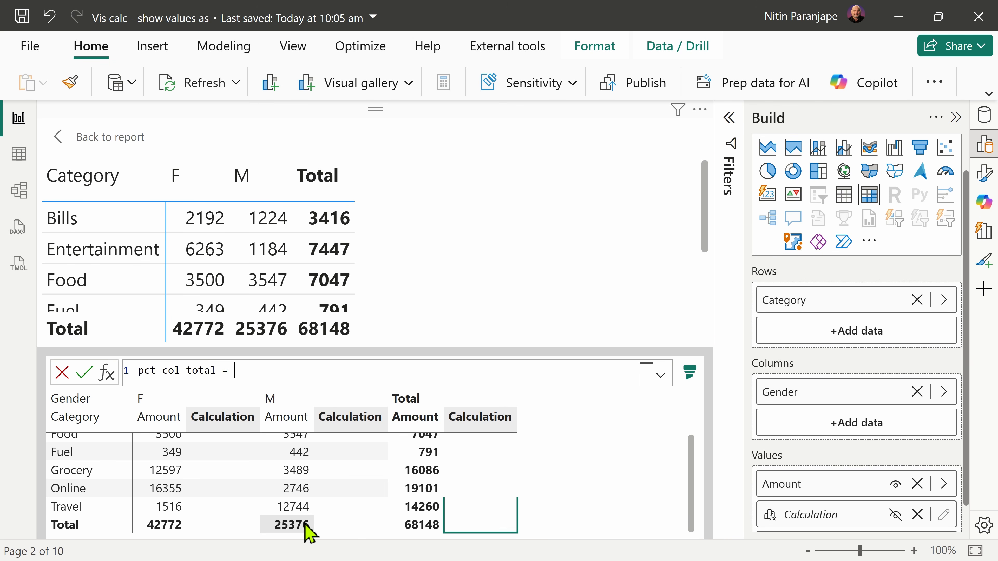
pyautogui.scroll(2, 305, 531)
# Step: Begin the pct col total formula with the DIVIDE function, using [Amount] as the numerator
pyautogui.write('divide(')
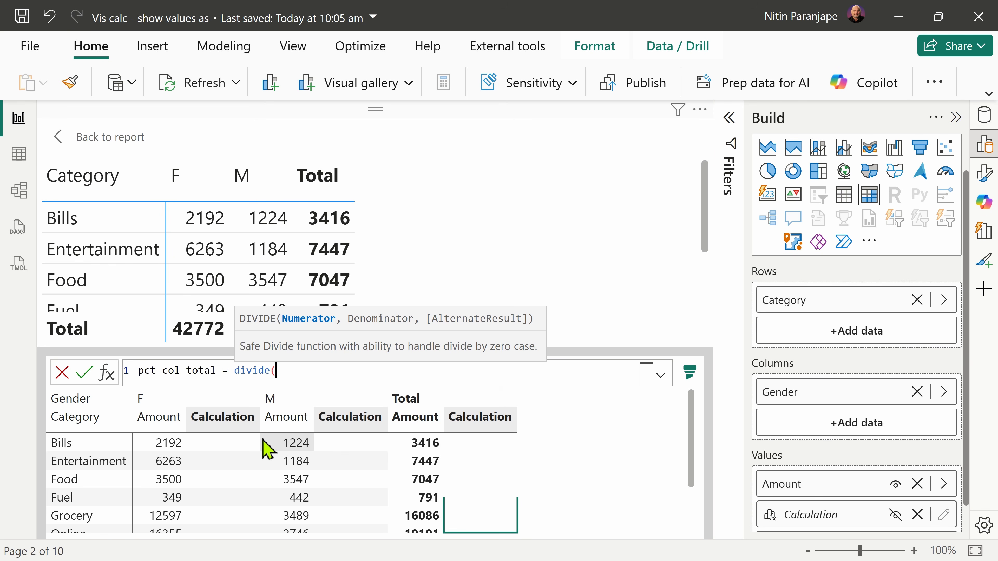
pyautogui.write('[')
pyautogui.press('Tab')
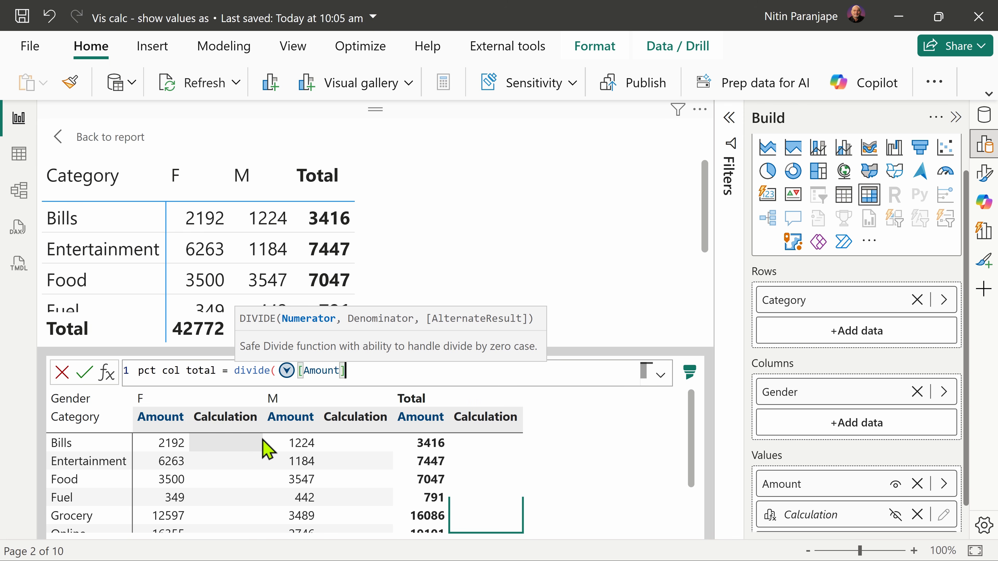
pyautogui.write(',')
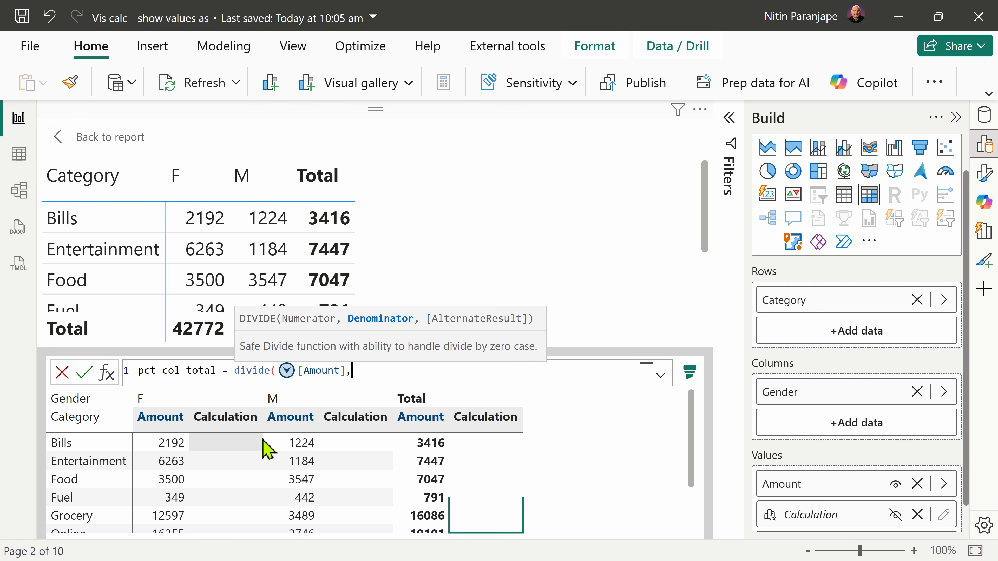
# Step: Complete the formula with COLLAPSE([Amount], ROWS) as the denominator, commit the calculation and return to the report
pyautogui.write('collap')
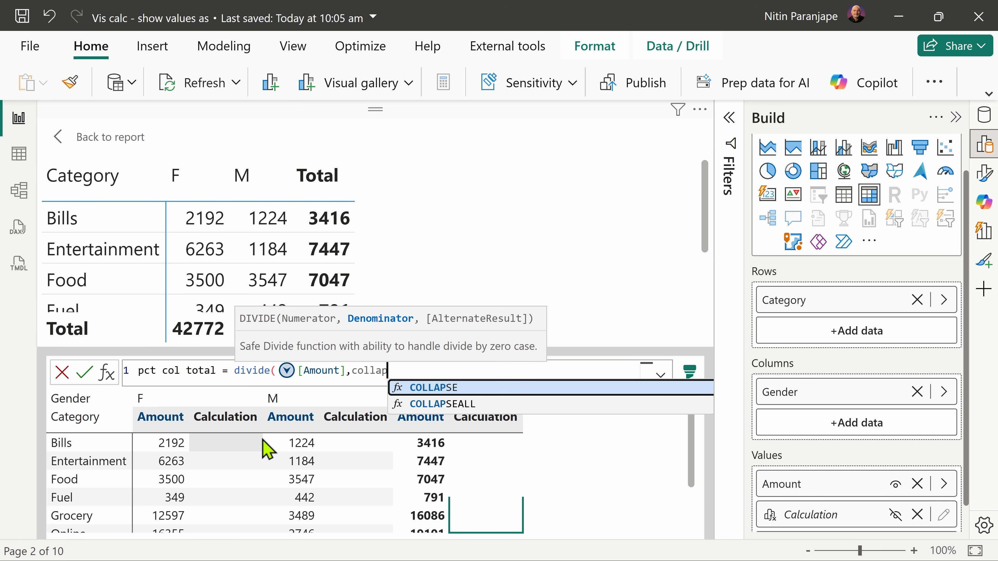
pyautogui.press('Tab')
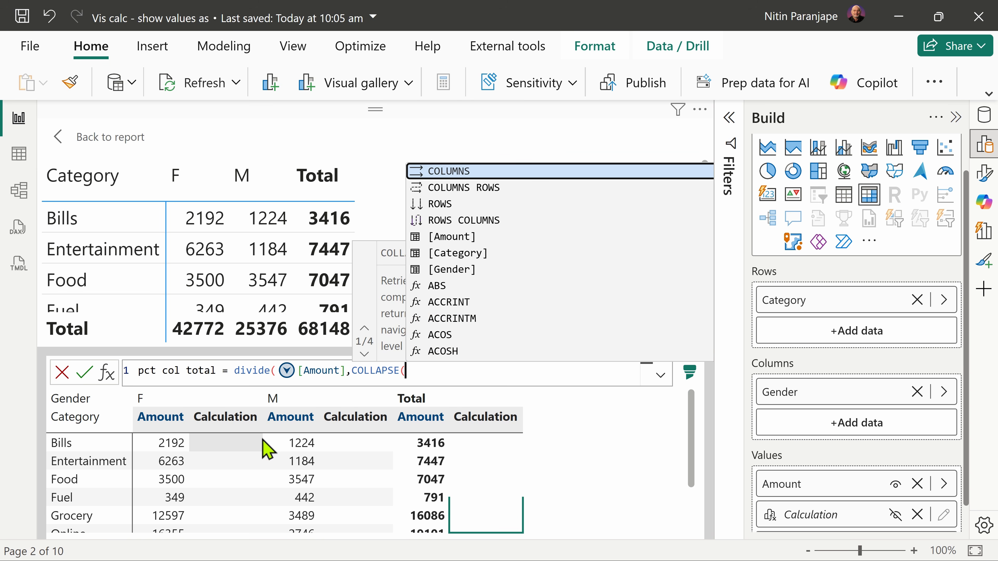
pyautogui.write('[')
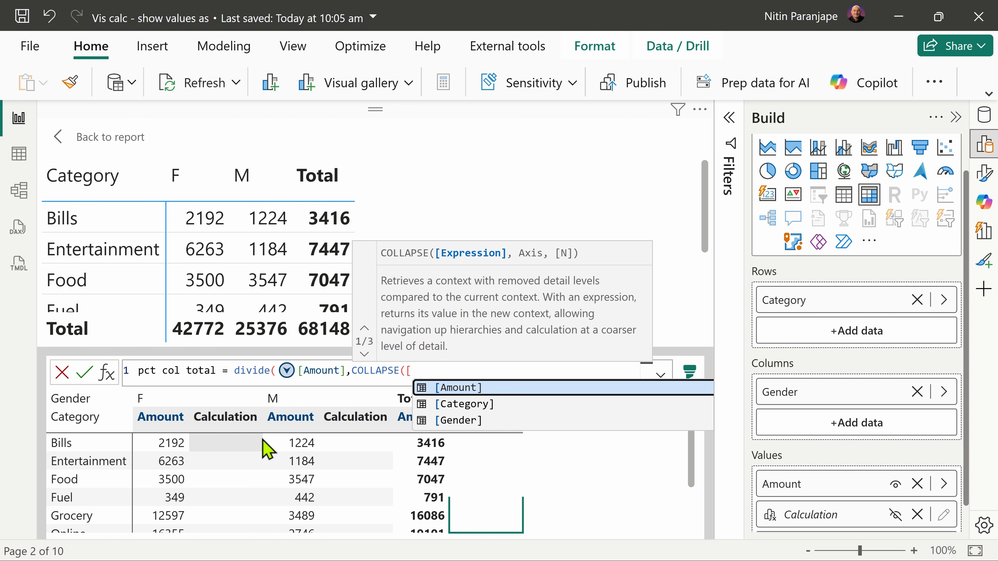
pyautogui.press('Tab')
pyautogui.write(',')
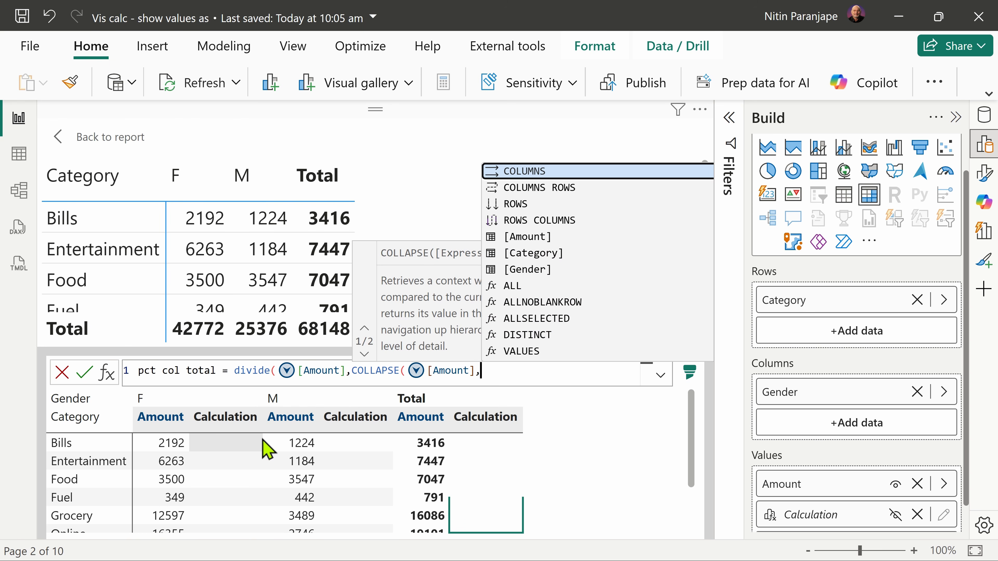
pyautogui.write('r')
pyautogui.press('Tab')
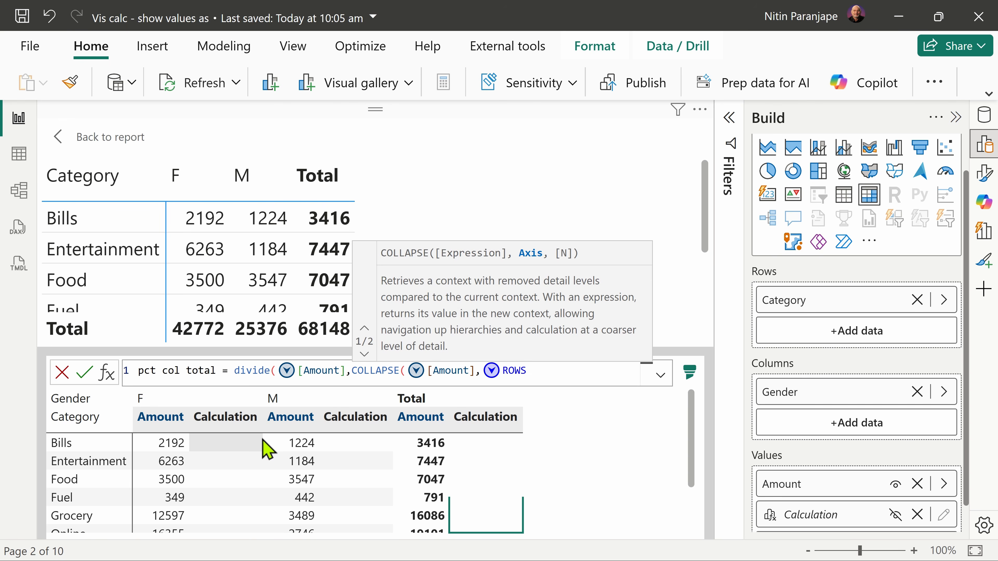
pyautogui.write('))')
pyautogui.press('Return')
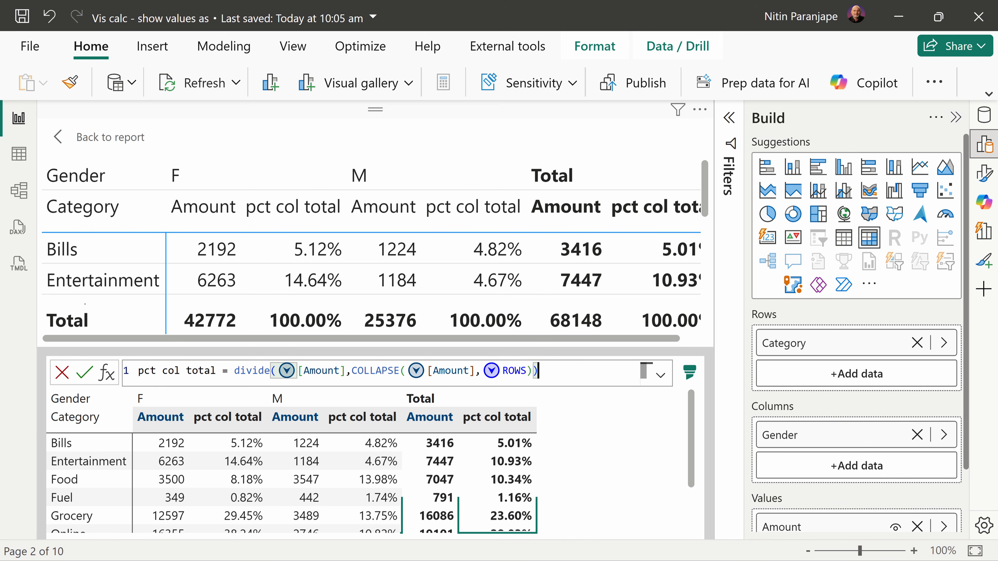
pyautogui.click(85, 138)
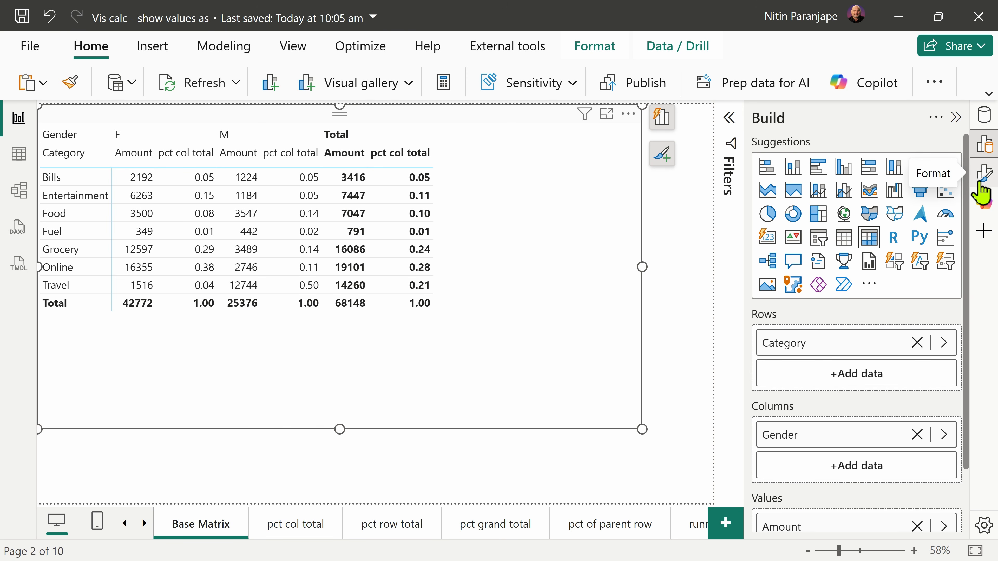
# Step: Open the base matrix's general formatting properties and hide the Build options
pyautogui.click(982, 193)
pyautogui.click(981, 192)
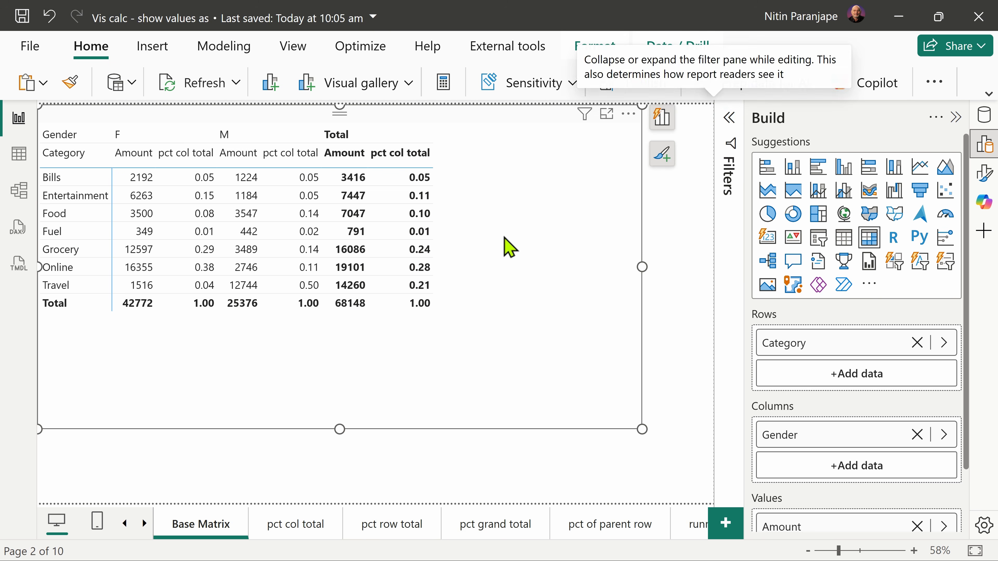
pyautogui.rightClick(296, 221)
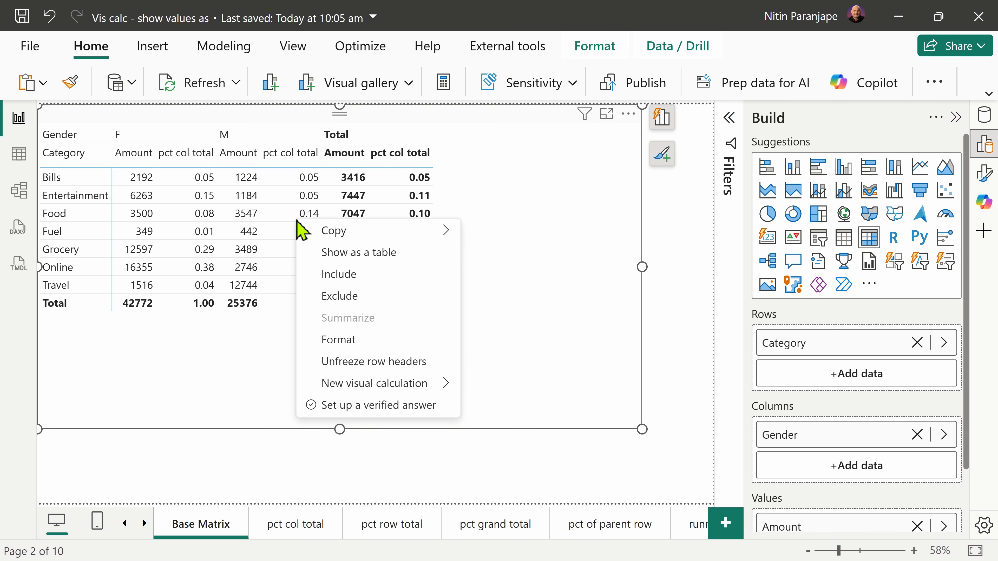
pyautogui.click(385, 341)
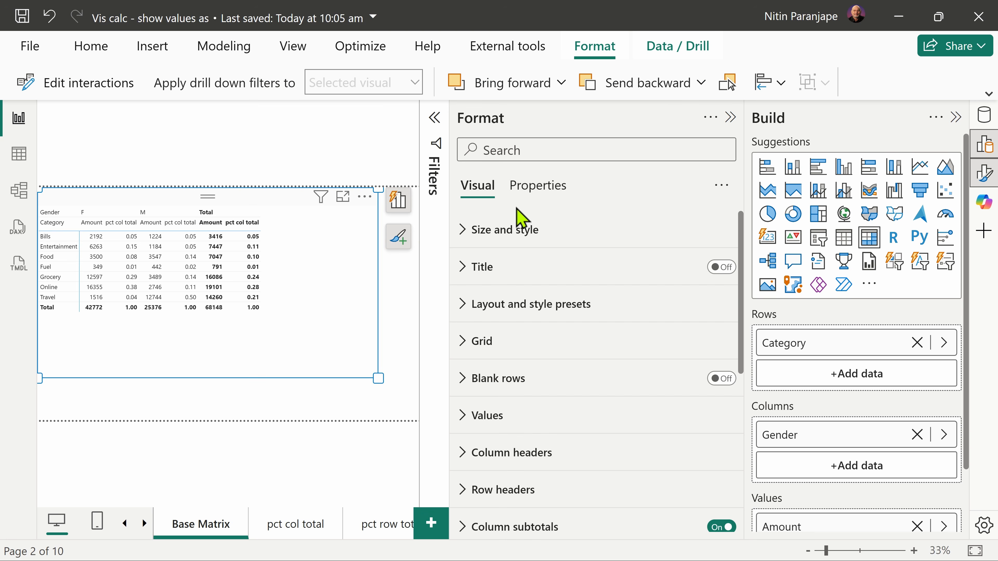
pyautogui.click(541, 188)
pyautogui.click(956, 118)
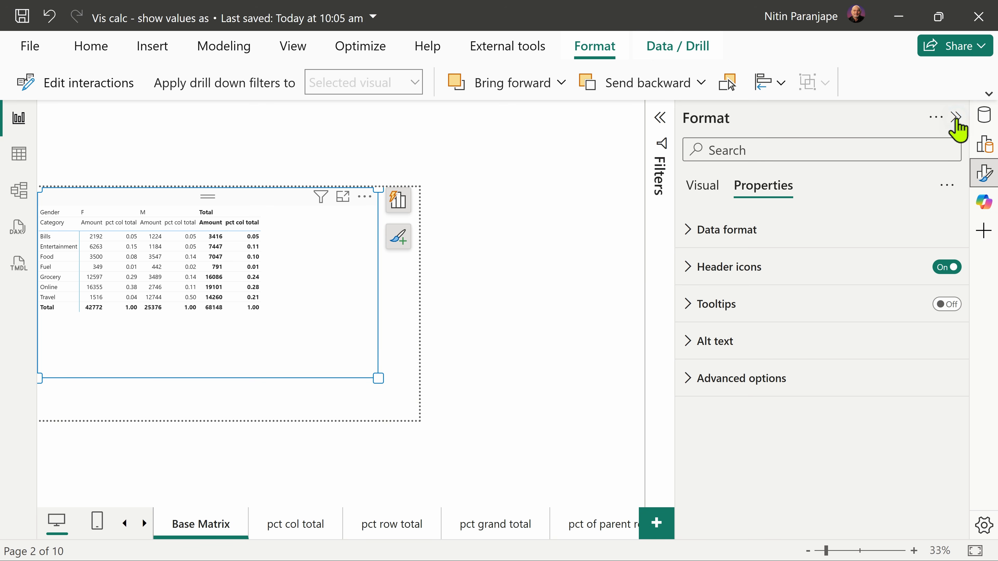
pyautogui.click(956, 118)
pyautogui.click(957, 118)
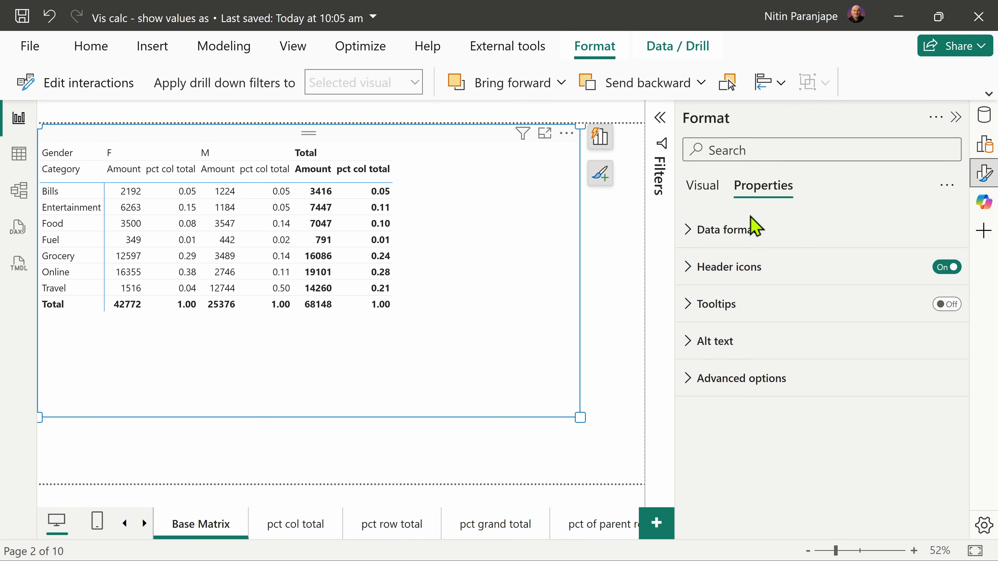
# Step: Apply the Percentage data format to the pct col total calculation in the base matrix
pyautogui.click(739, 229)
pyautogui.click(738, 302)
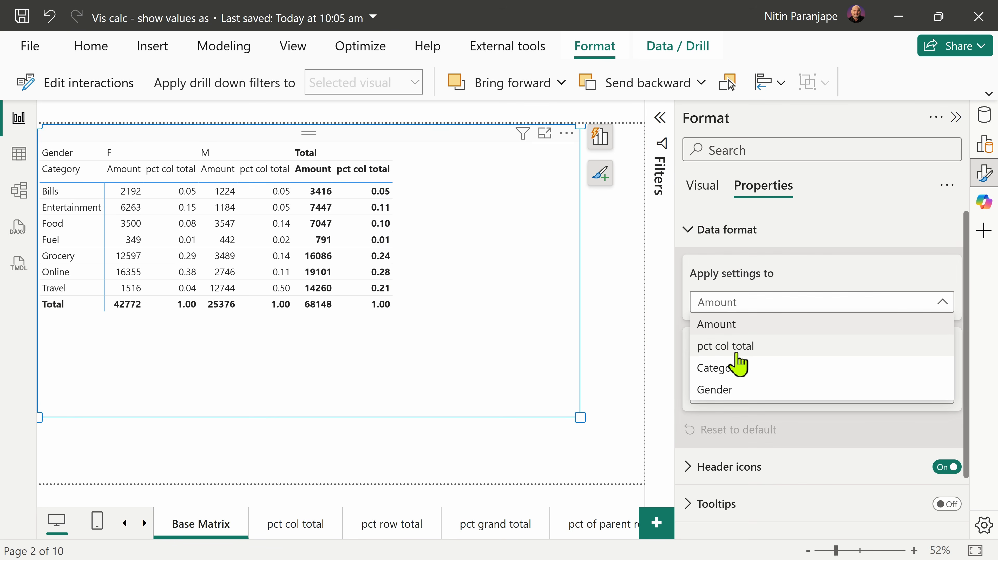
pyautogui.click(736, 352)
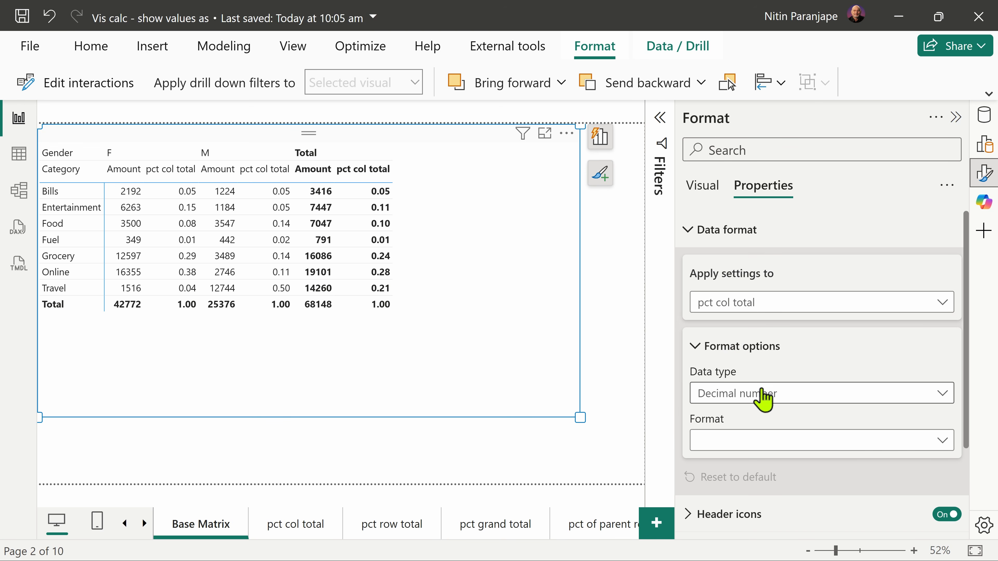
pyautogui.click(749, 441)
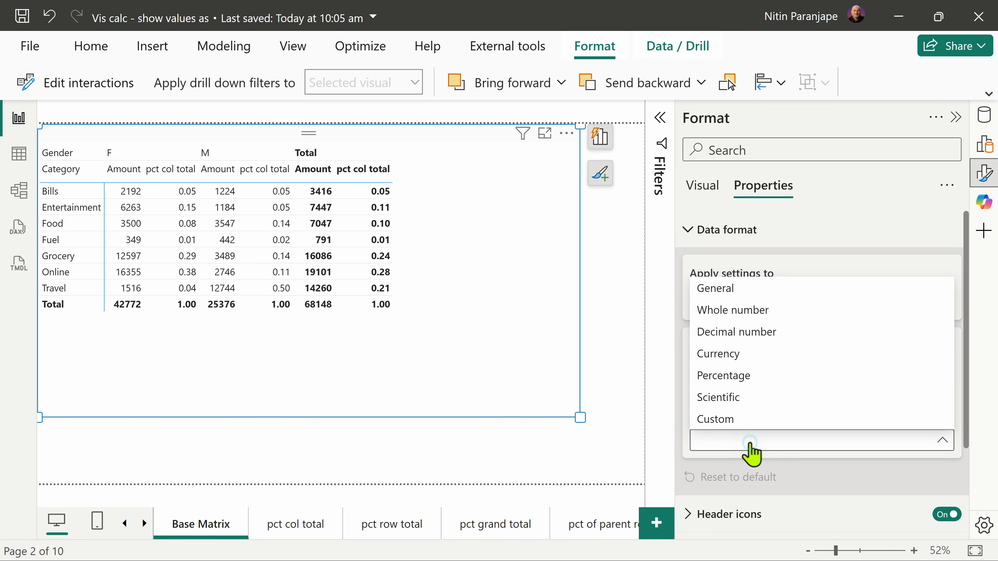
pyautogui.click(752, 379)
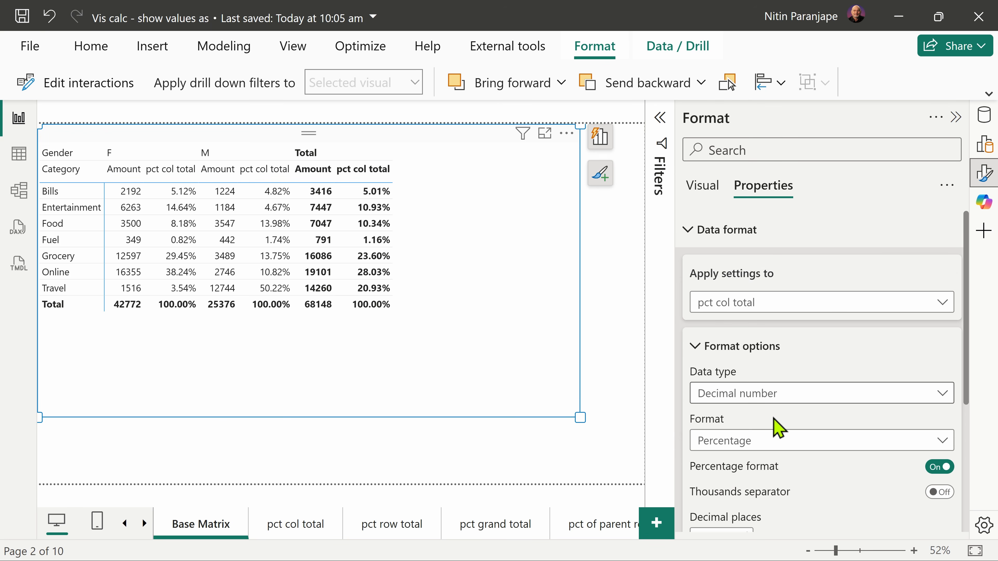
pyautogui.scroll(-1, 767, 412)
pyautogui.click(481, 357)
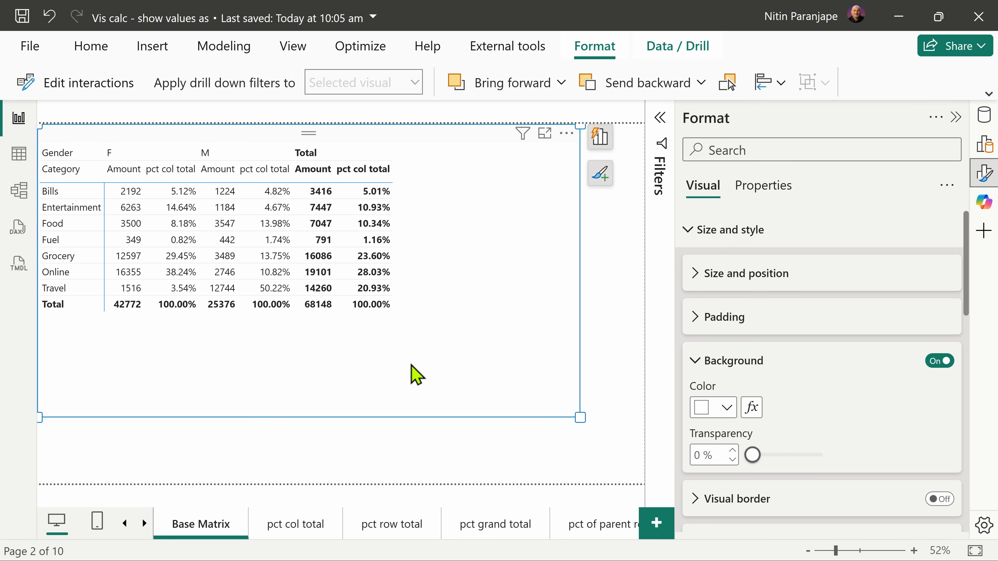
# Step: Open the pct col total report page, select its matrix and collapse all of its visual formatting categories
pyautogui.click(288, 531)
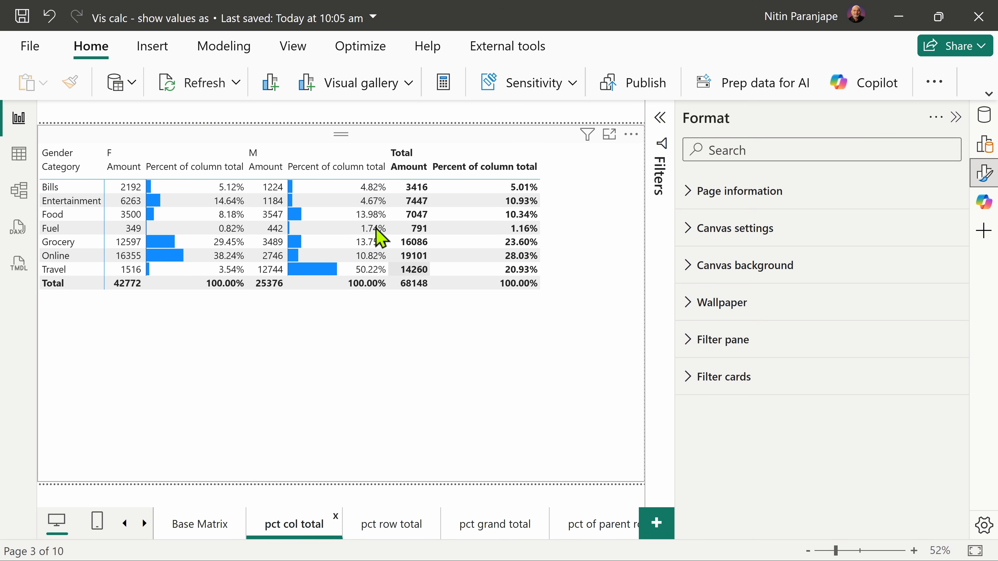
pyautogui.click(357, 176)
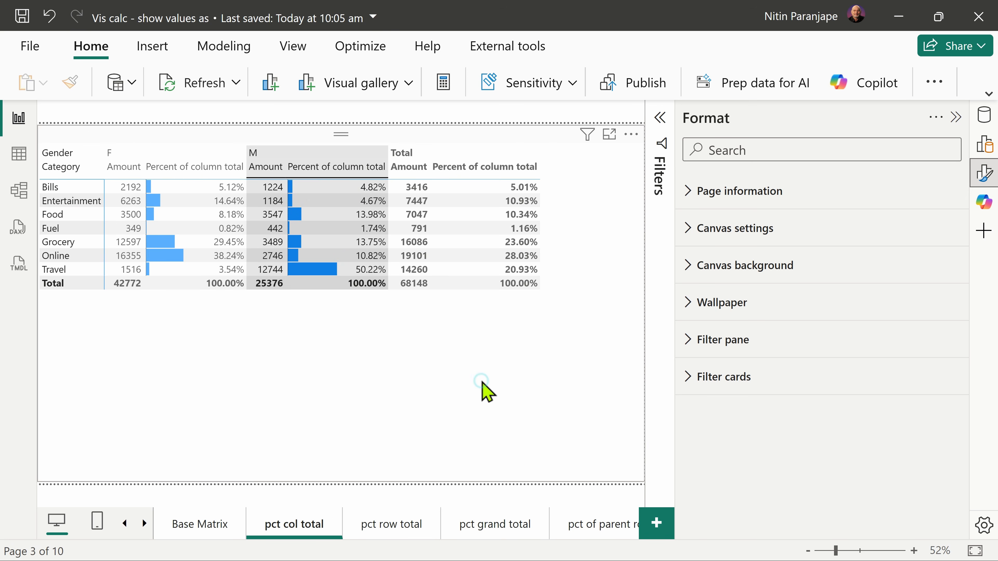
pyautogui.click(486, 391)
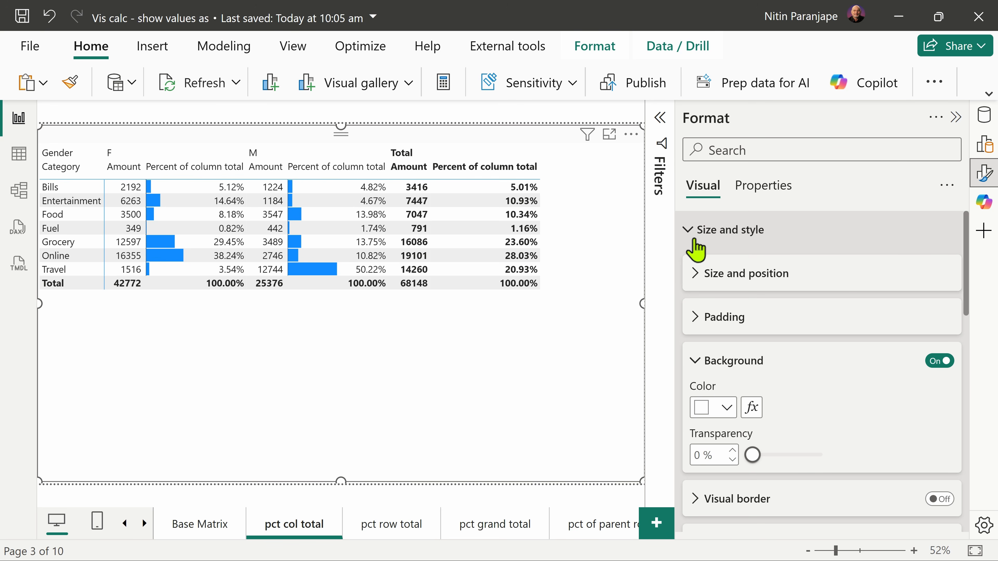
pyautogui.click(946, 190)
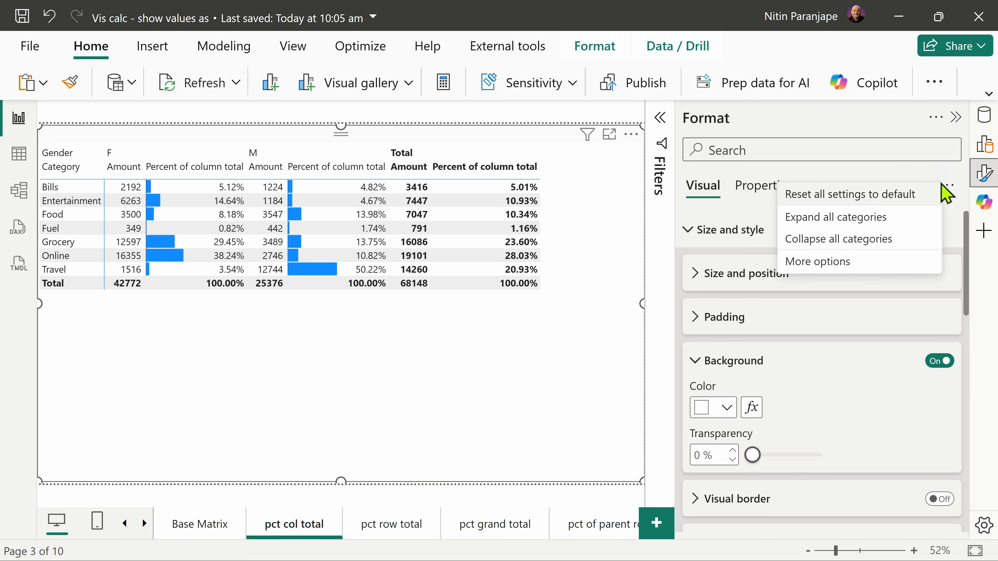
pyautogui.click(810, 241)
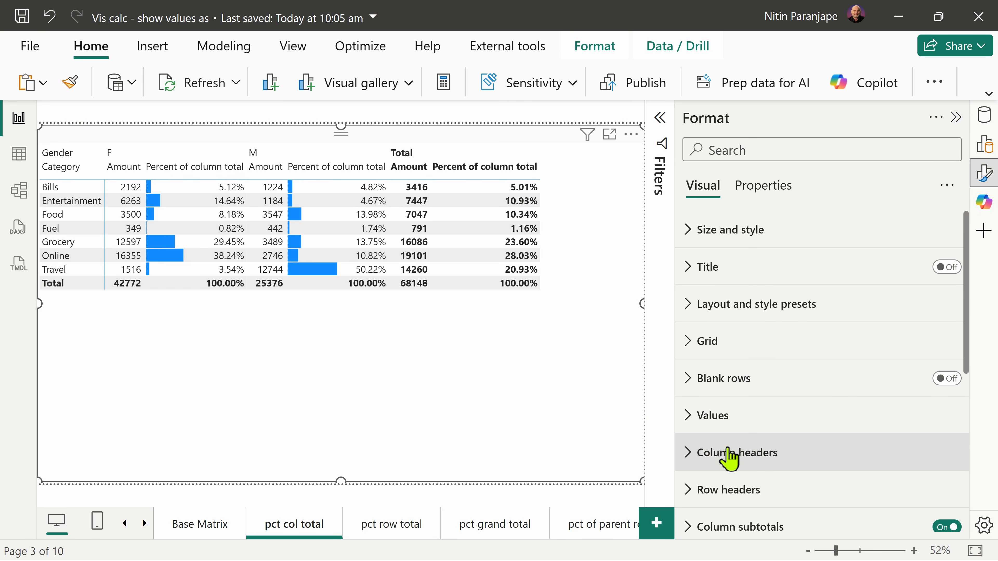
pyautogui.scroll(-5, 730, 458)
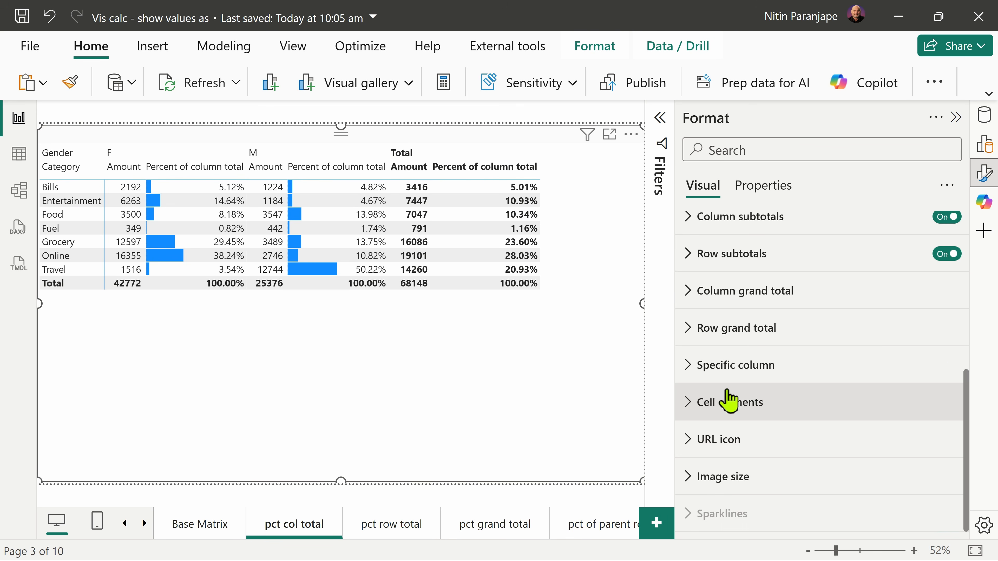
# Step: Examine the data bars conditional formatting of the Percent of column total series under cell elements and accept its settings
pyautogui.click(725, 403)
pyautogui.scroll(-5, 901, 348)
pyautogui.click(775, 300)
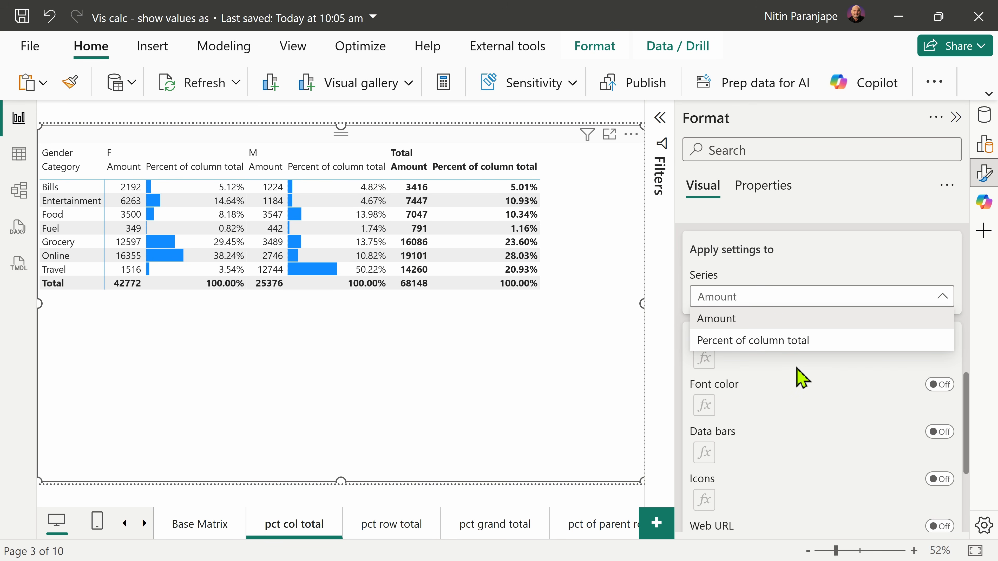
pyautogui.click(781, 345)
pyautogui.click(940, 432)
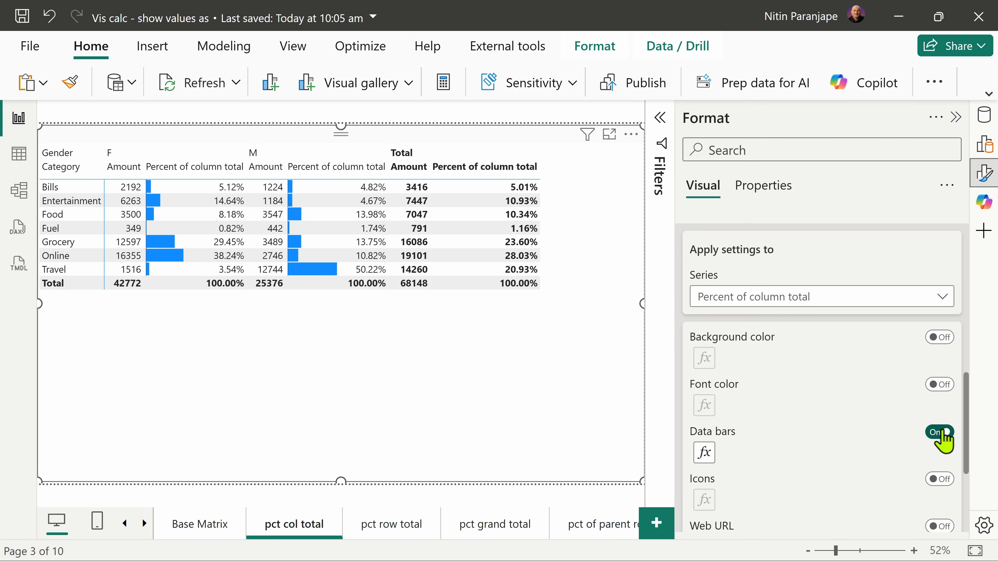
pyautogui.click(705, 454)
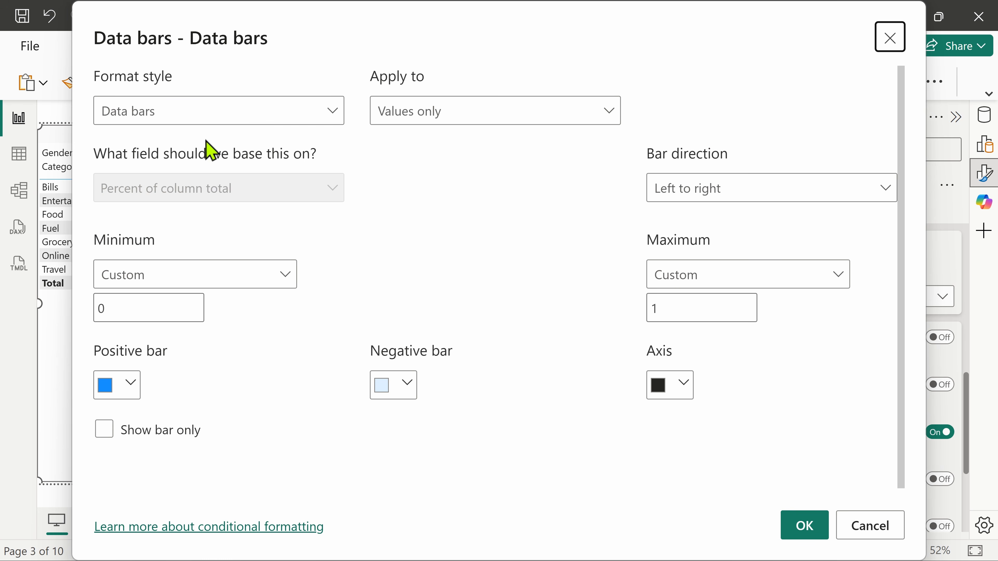
pyautogui.click(805, 538)
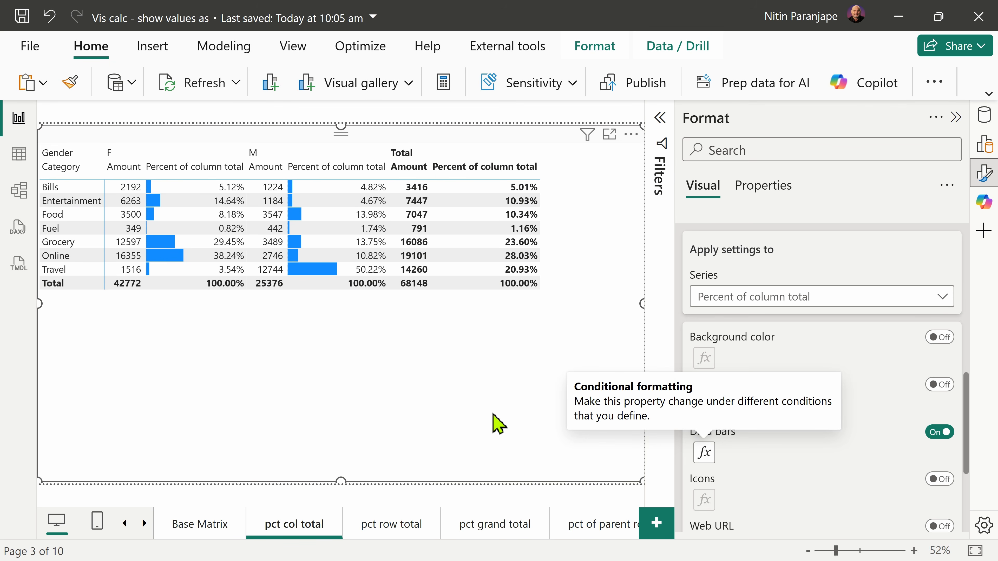
# Step: Switch to Excel, open the pct row total sheet and examine the Bills row percentages for F and M
pyautogui.hotkey('alt', 'Tab')
pyautogui.click(56, 526)
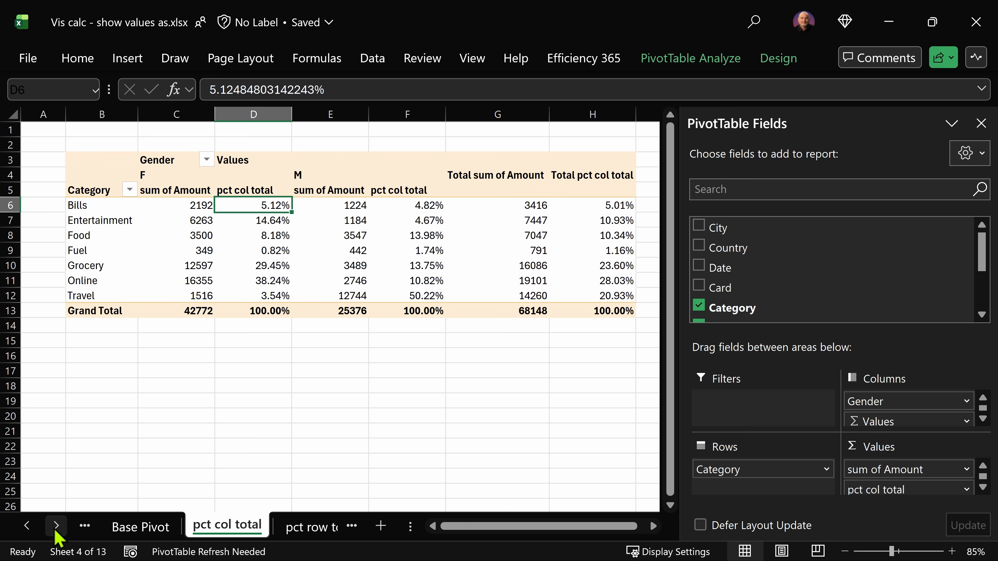
pyautogui.click(298, 534)
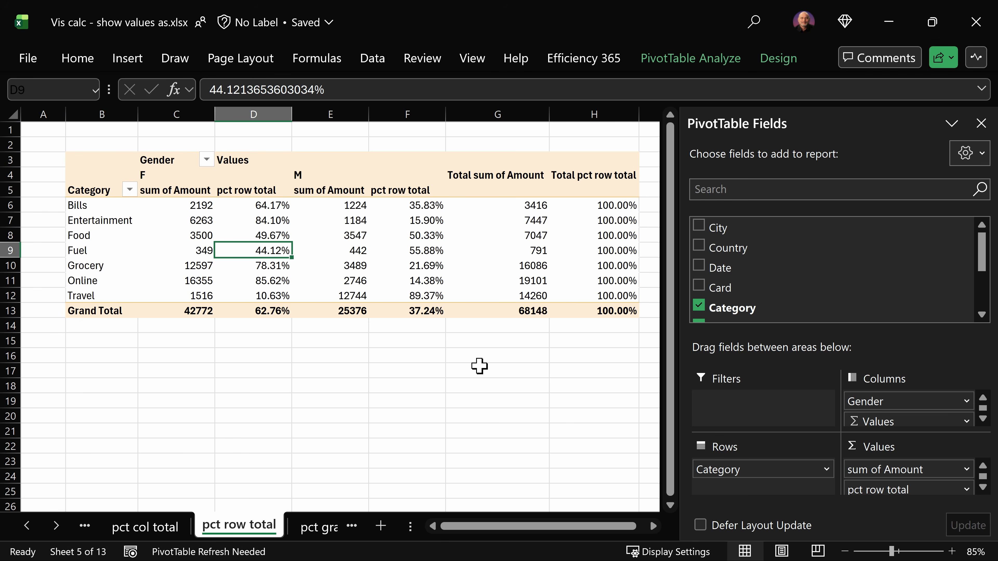
pyautogui.click(86, 207)
pyautogui.click(271, 206)
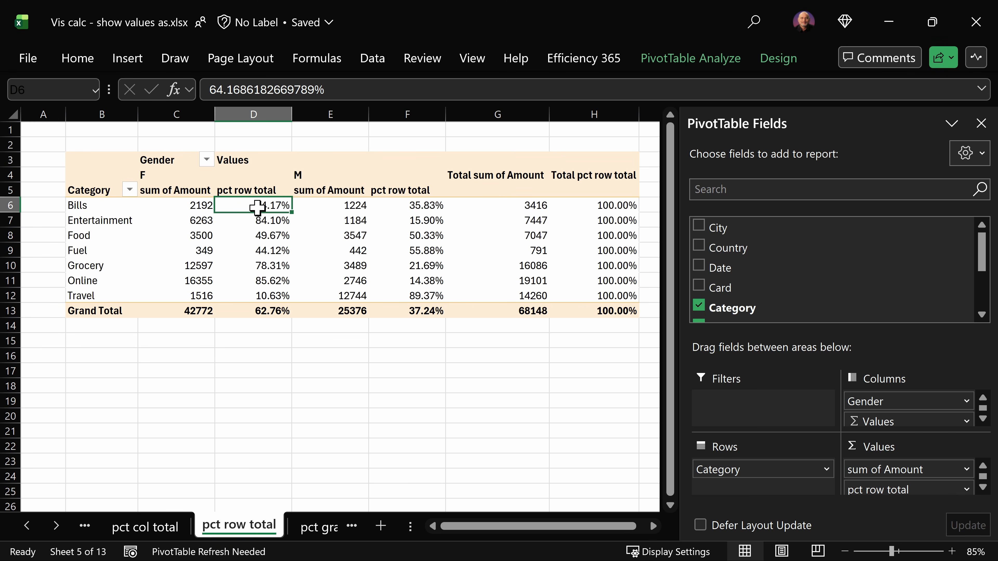
pyautogui.click(427, 205)
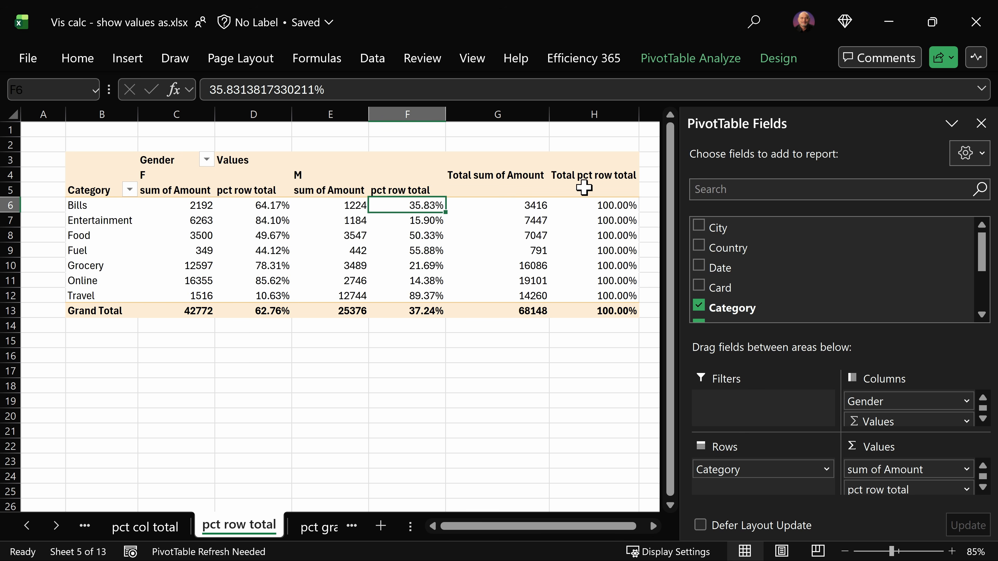
# Step: Check the Show Values As option of the pct row total field and remove sum of Amount from the PivotTable's values
pyautogui.rightClick(420, 253)
pyautogui.moveTo(515, 436)
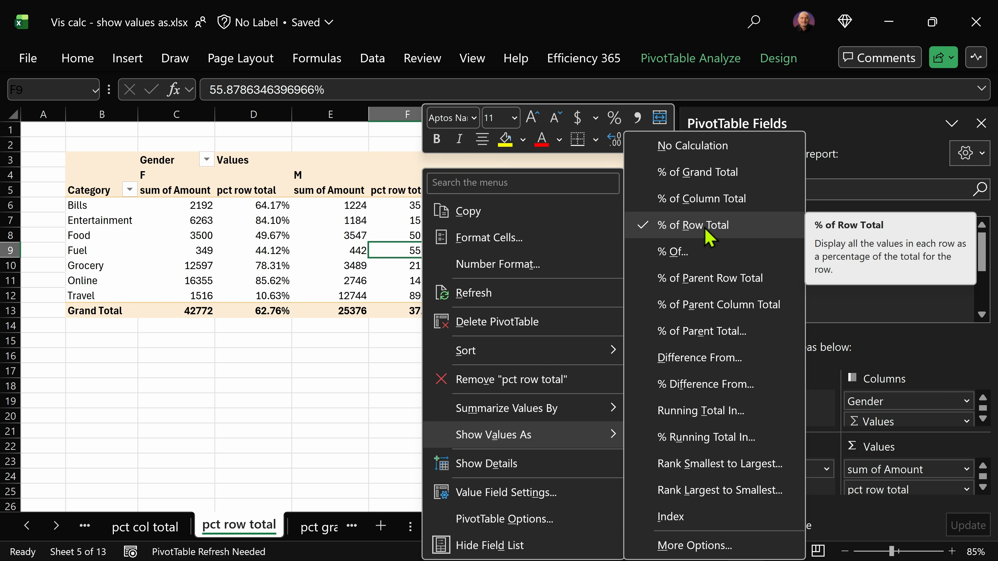
pyautogui.press('Escape')
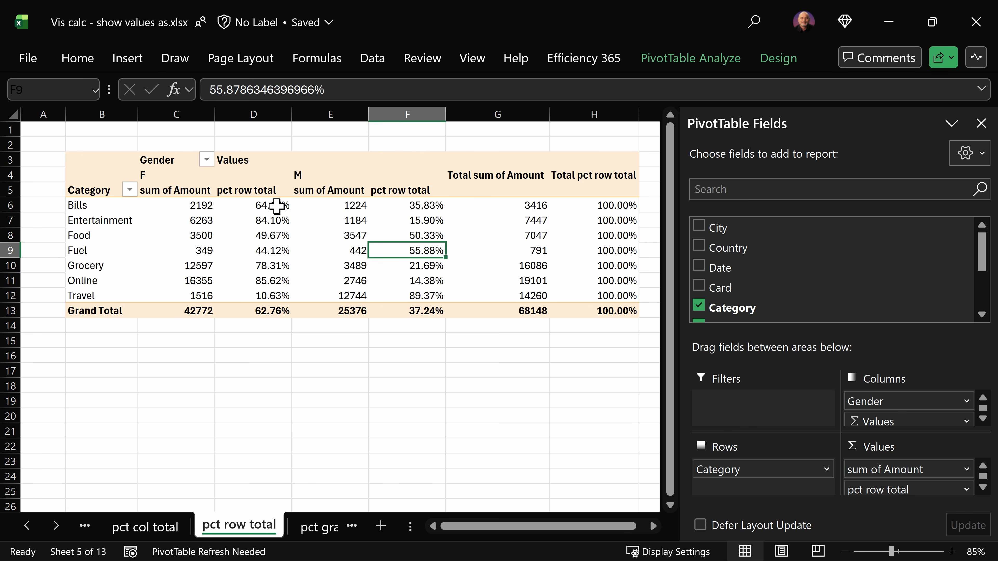
pyautogui.moveTo(871, 468); pyautogui.dragTo(742, 285)
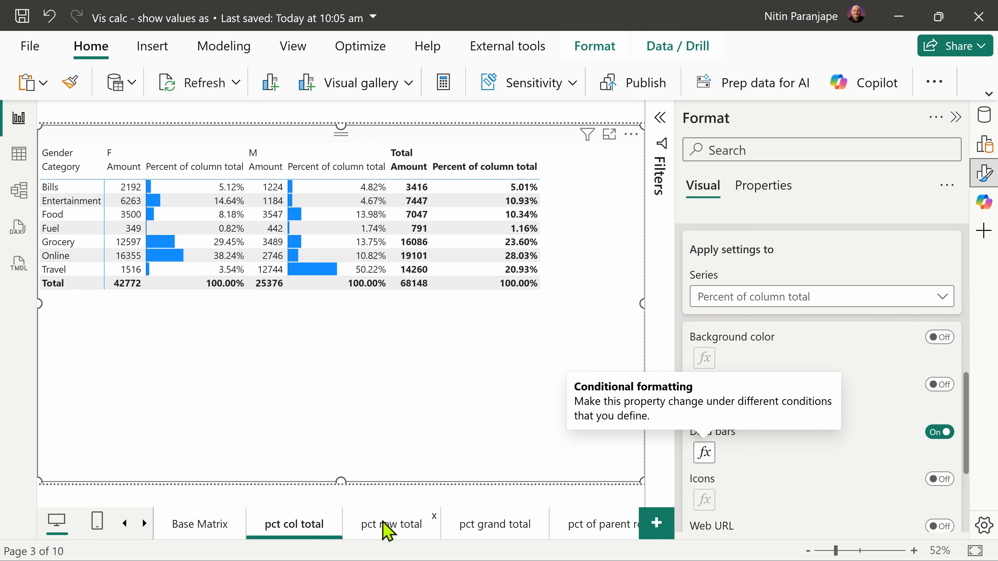
# Step: Switch to Power BI, open the pct row total page and show its matrix's Build fields instead of the Format options
pyautogui.click(387, 528)
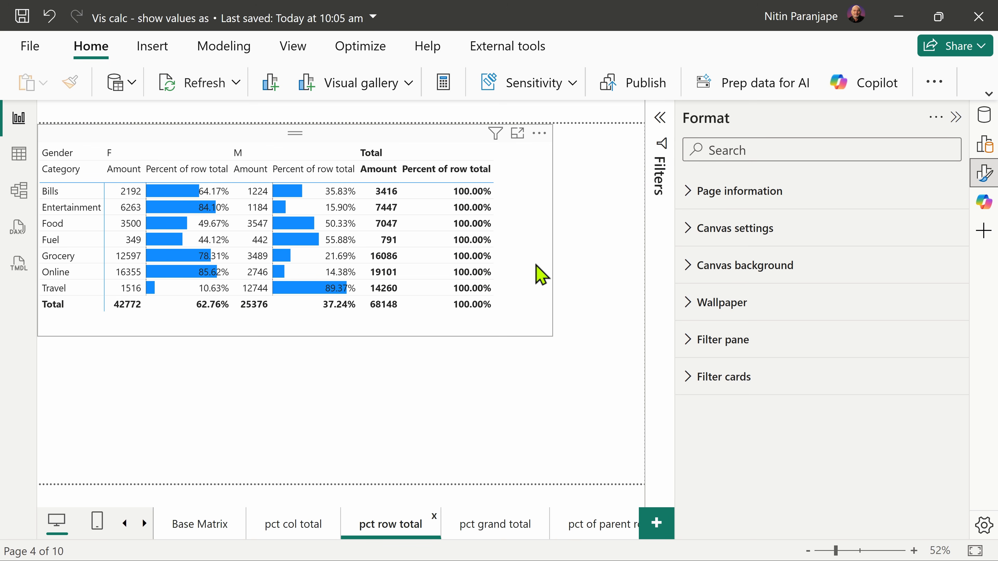
pyautogui.click(551, 272)
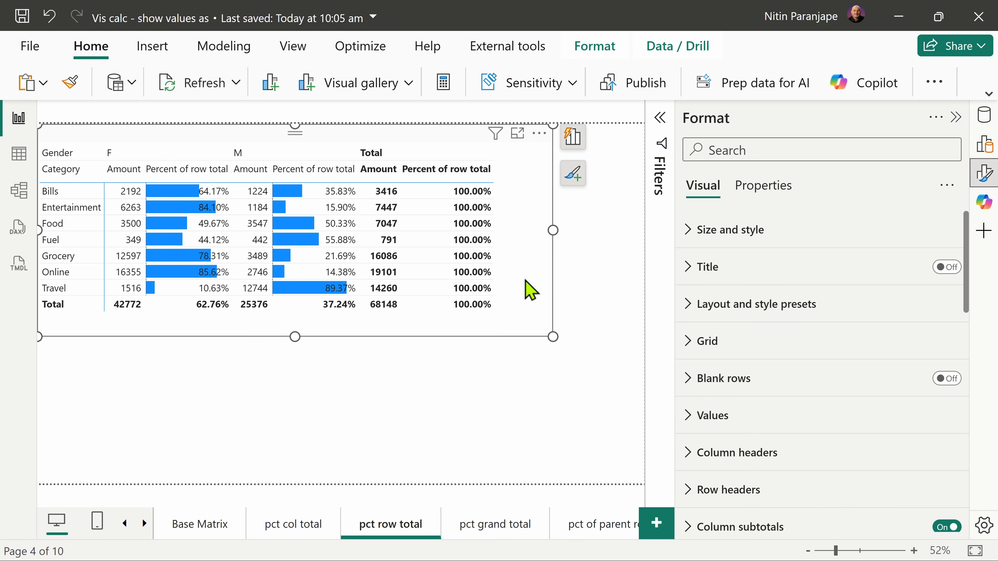
pyautogui.click(985, 146)
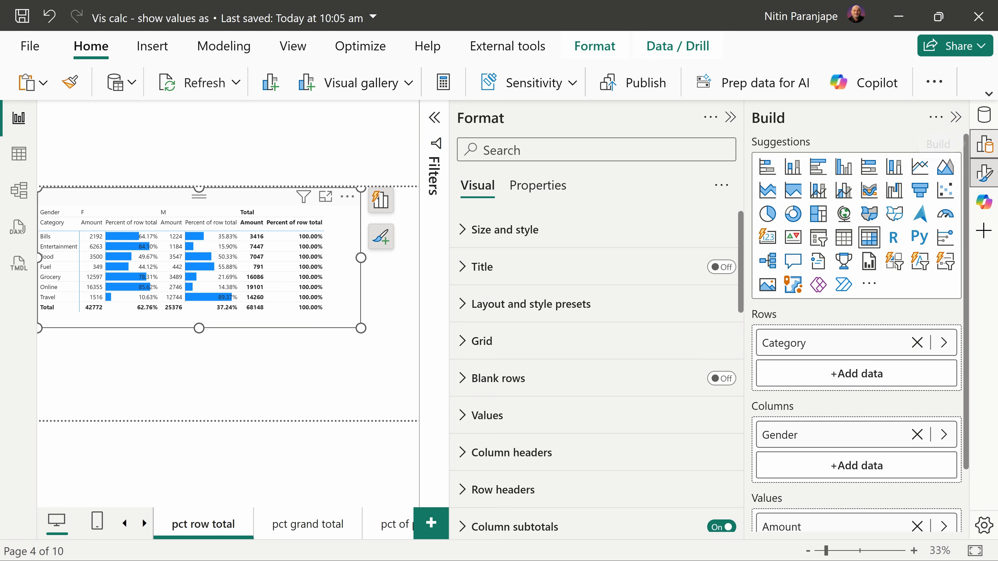
pyautogui.click(730, 118)
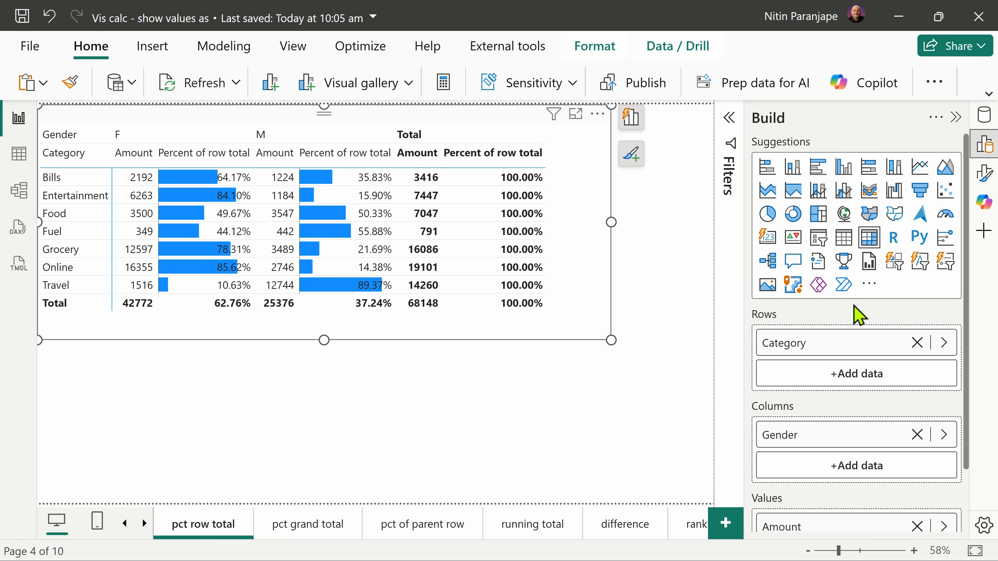
# Step: Open the Percent of row total visual calculation to read its formula, return to the report and switch to Excel
pyautogui.scroll(-2, 851, 476)
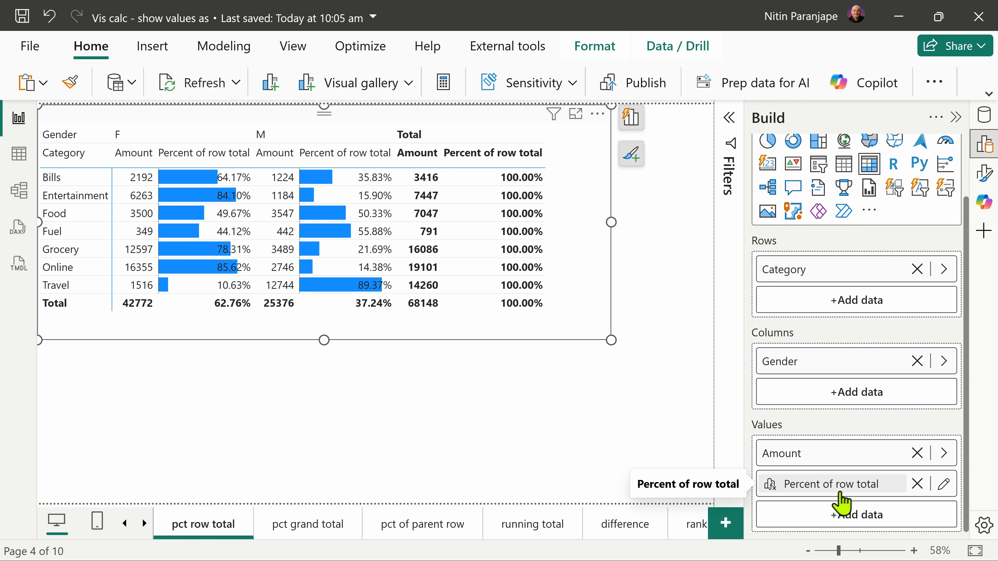
pyautogui.click(940, 487)
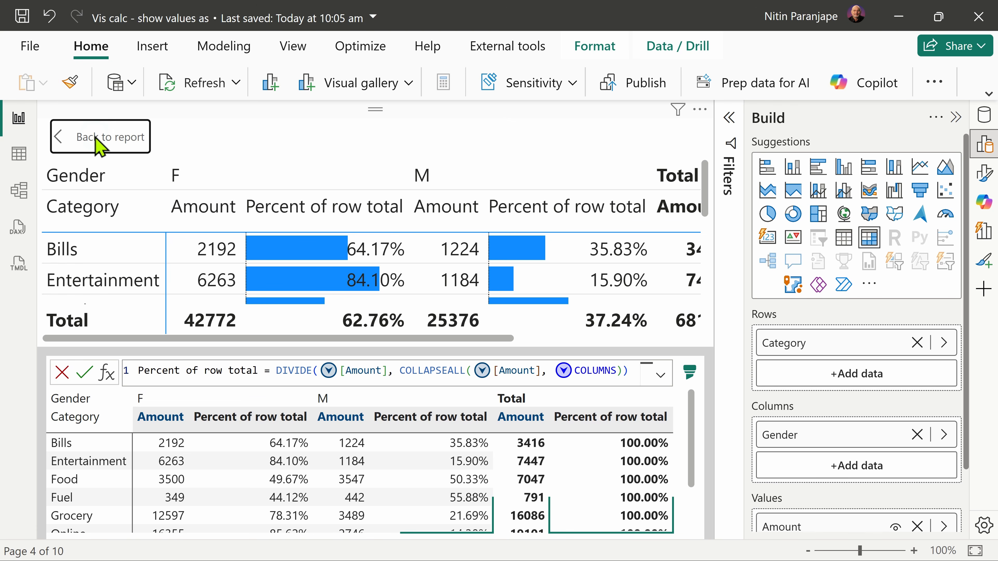
pyautogui.click(106, 137)
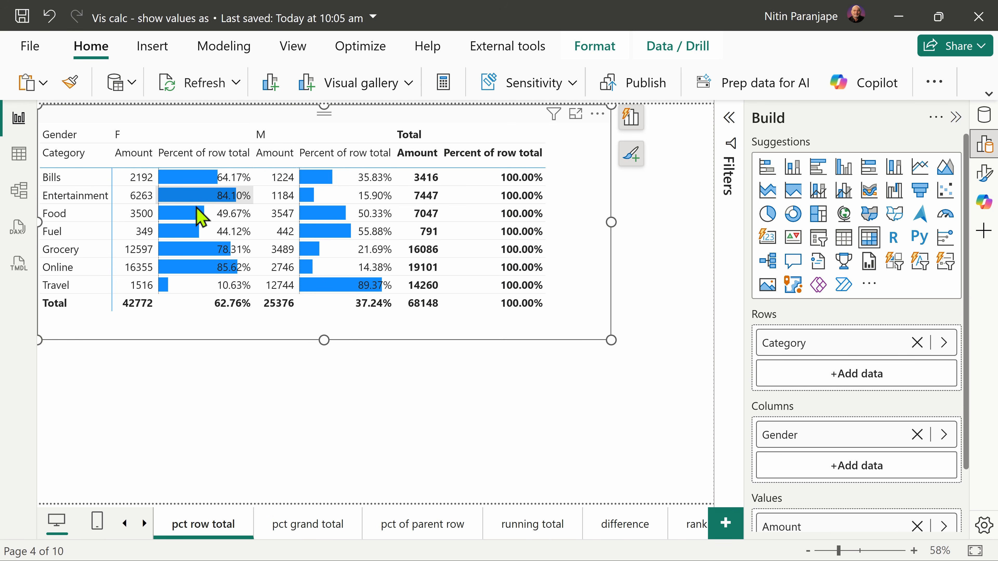
pyautogui.hotkey('alt', 'Tab')
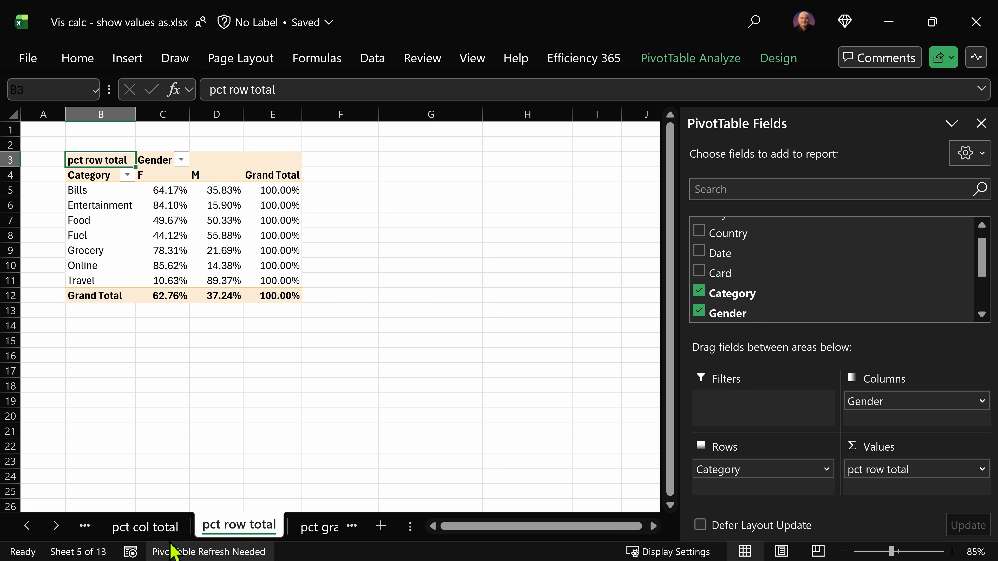
# Step: Open the pct grand total sheet, examine the overall and Bills F percentages, and remove sum of Amount from the PivotTable's values
pyautogui.click(145, 526)
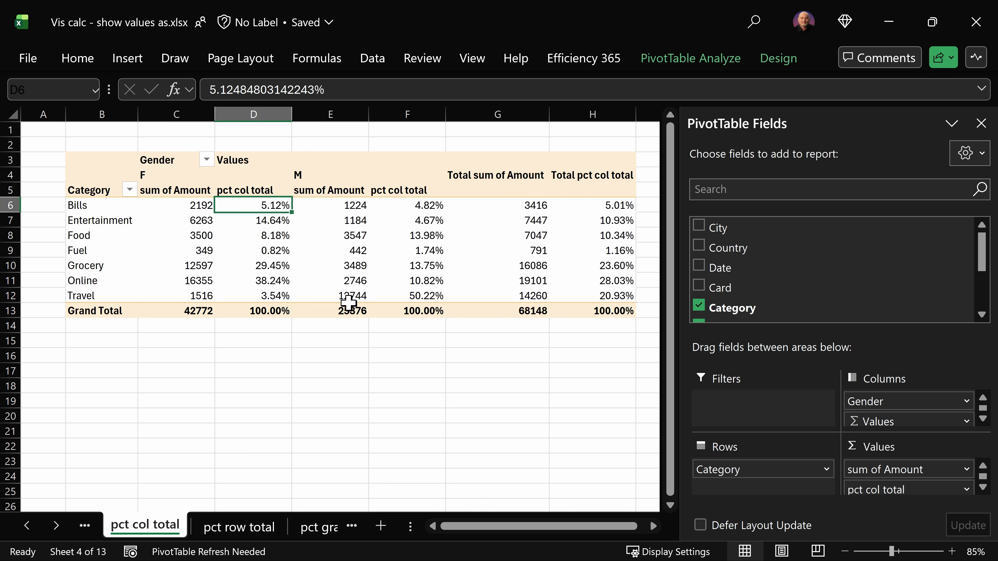
pyautogui.click(323, 533)
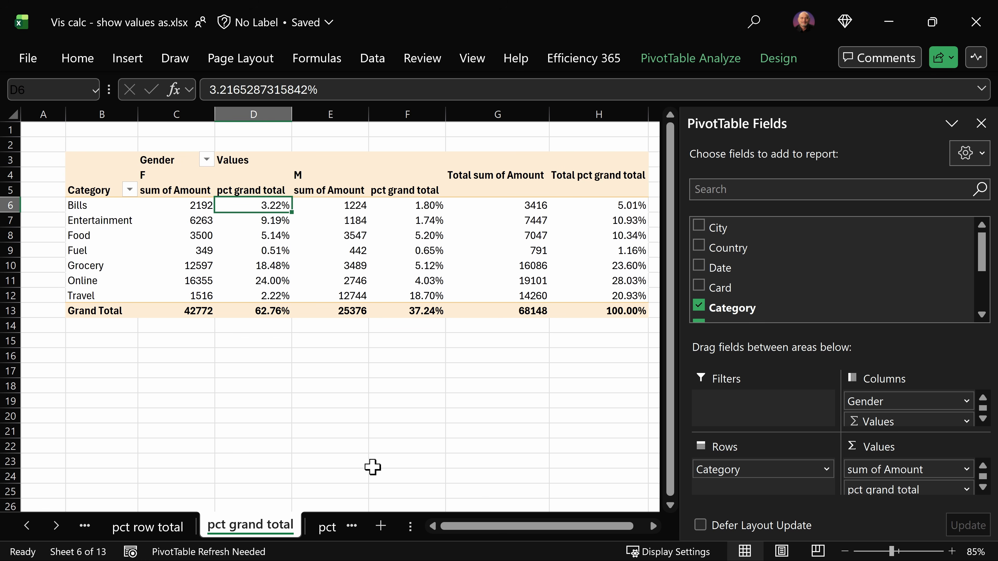
pyautogui.click(630, 315)
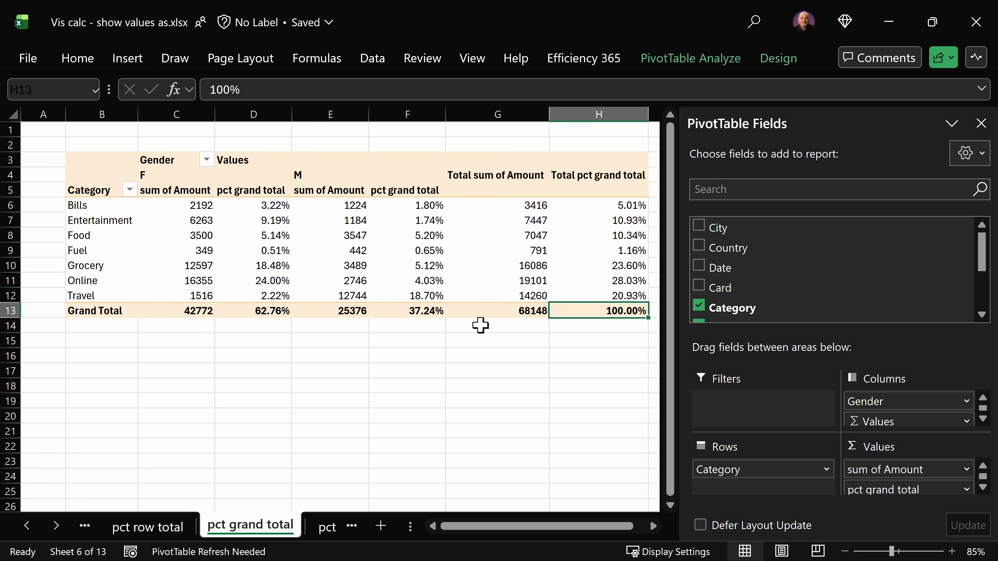
pyautogui.click(274, 205)
pyautogui.moveTo(269, 274)
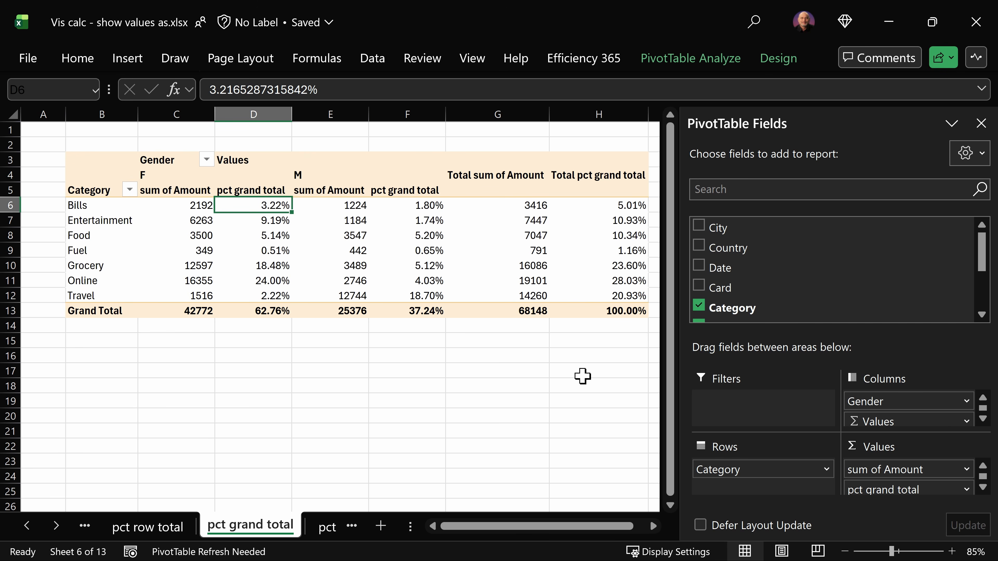
pyautogui.moveTo(855, 469); pyautogui.dragTo(792, 283)
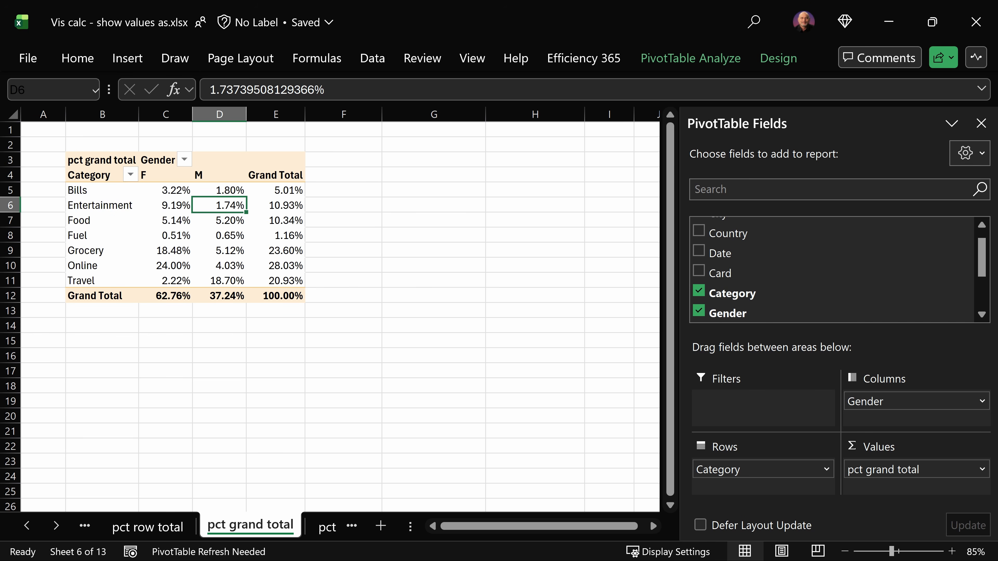
# Step: Switch to Power BI, open the pct grand total page and bring its matrix's Values fields into view
pyautogui.hotkey('alt', 'Tab')
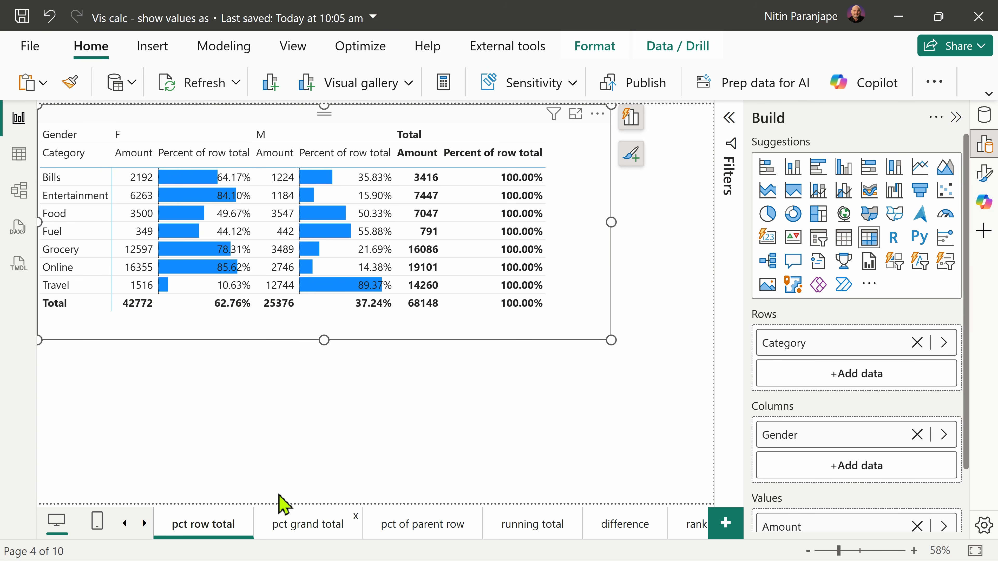
pyautogui.click(287, 519)
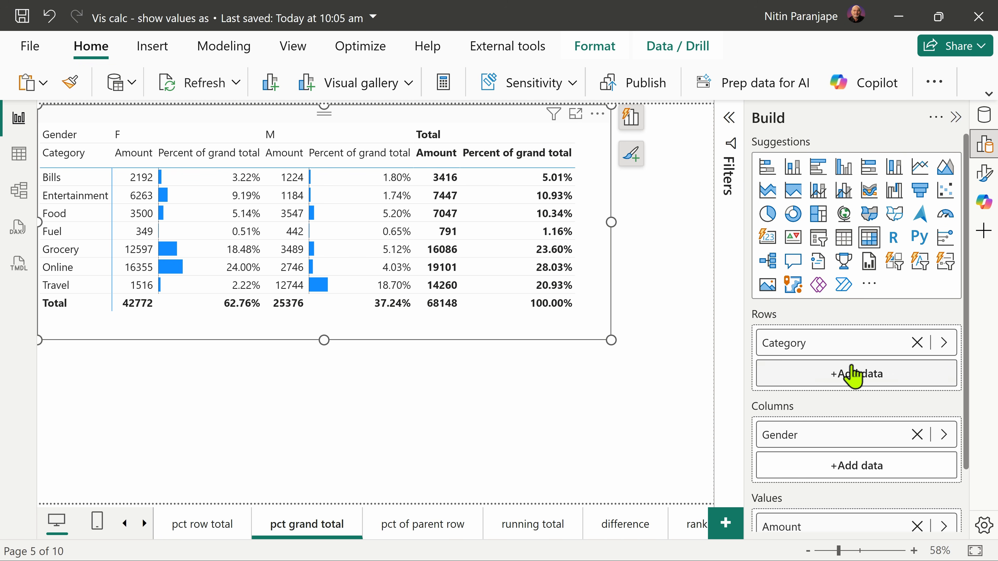
pyautogui.scroll(-3, 849, 393)
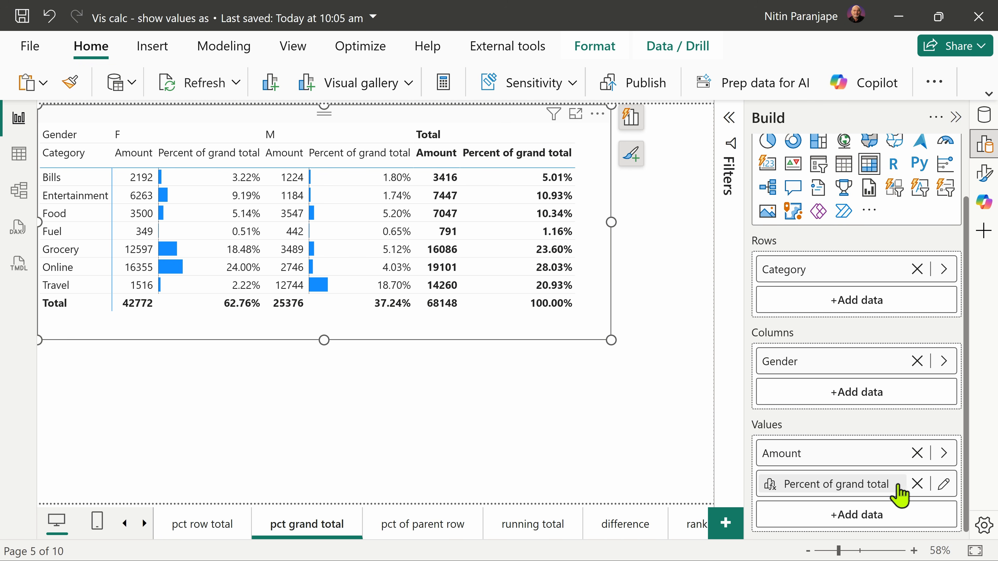
# Step: Re-enter the COLLAPSEALL axis argument as ROWS COLUMNS in the Percent of grand total visual calculation, commit it and return to the report
pyautogui.click(945, 485)
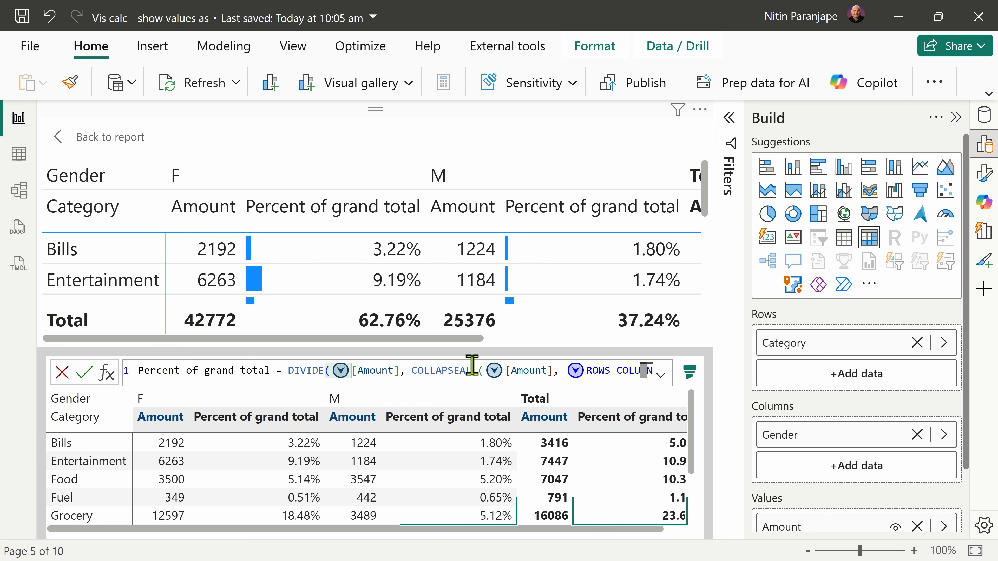
pyautogui.click(561, 376)
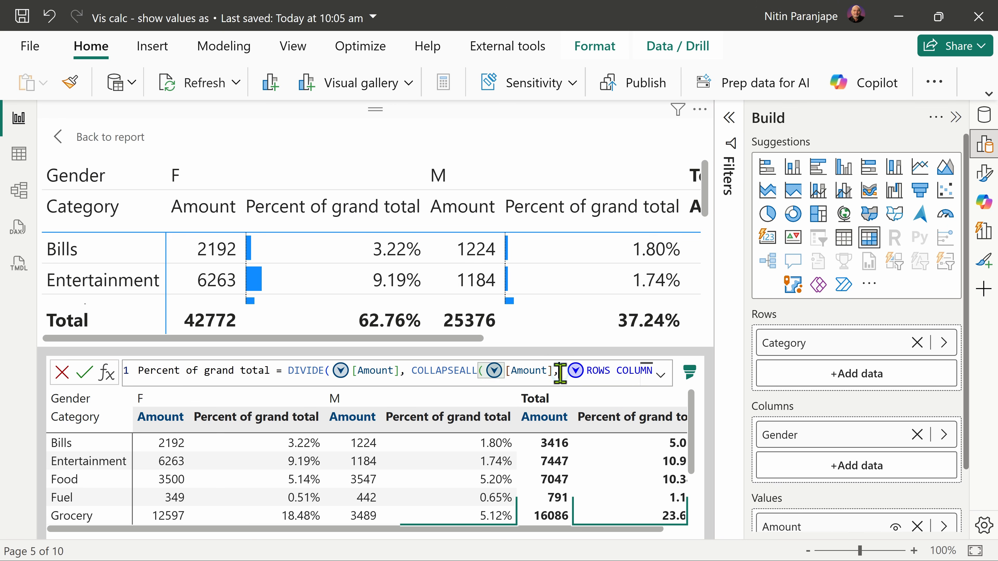
pyautogui.hotkey('shift', 'End')
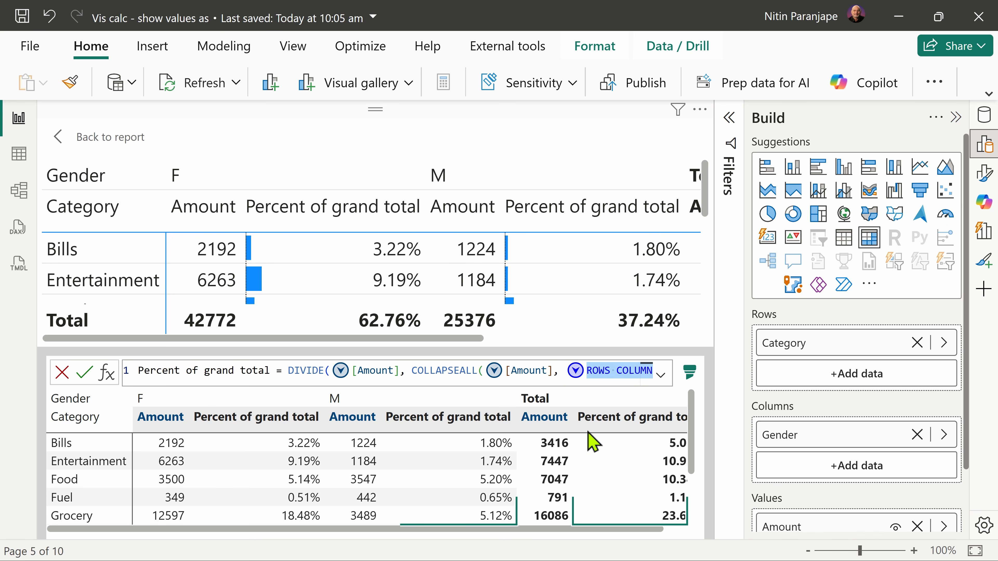
pyautogui.press('Delete')
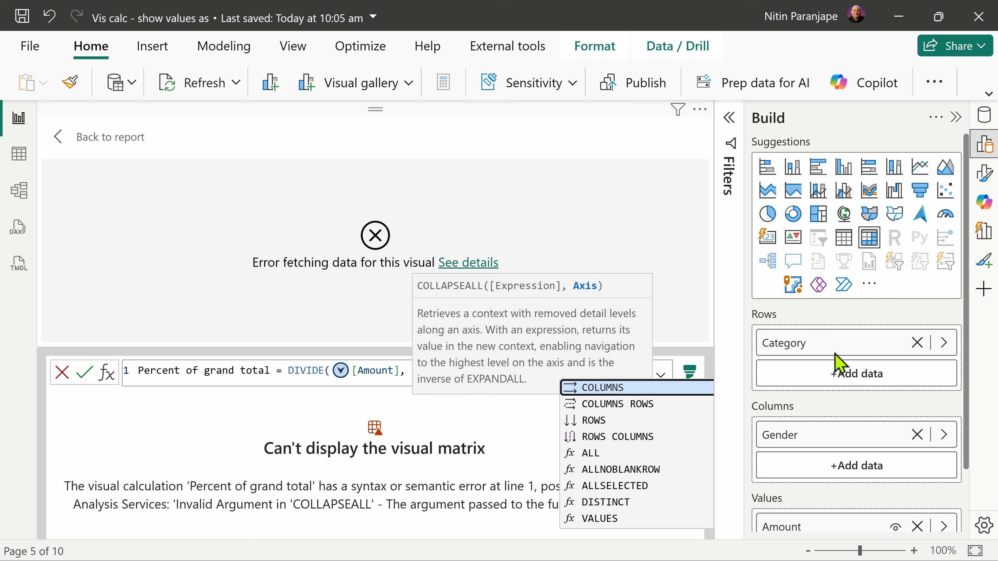
pyautogui.press('Down')
pyautogui.press('Down')
pyautogui.press('Down')
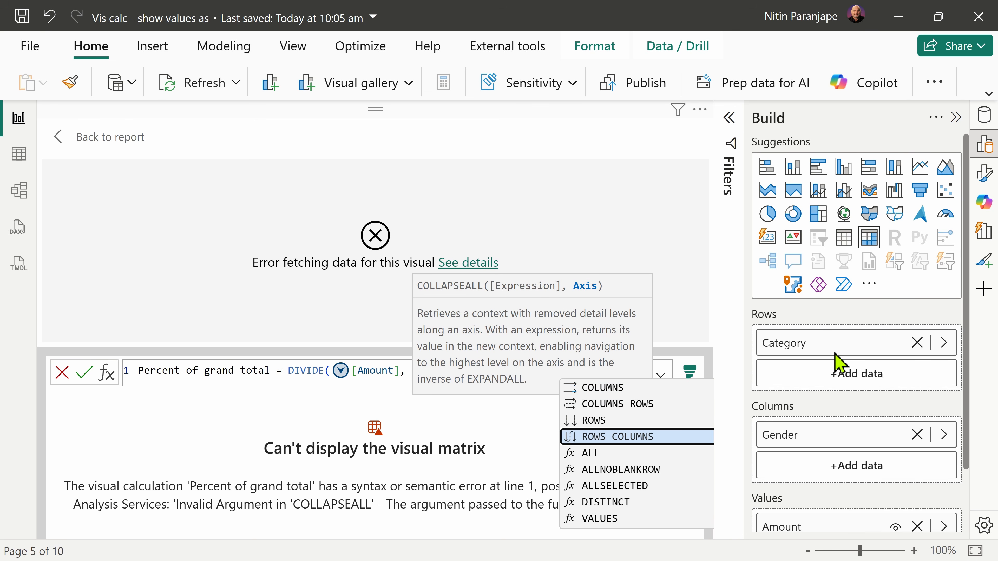
pyautogui.press('Return')
pyautogui.press('Return')
pyautogui.click(60, 137)
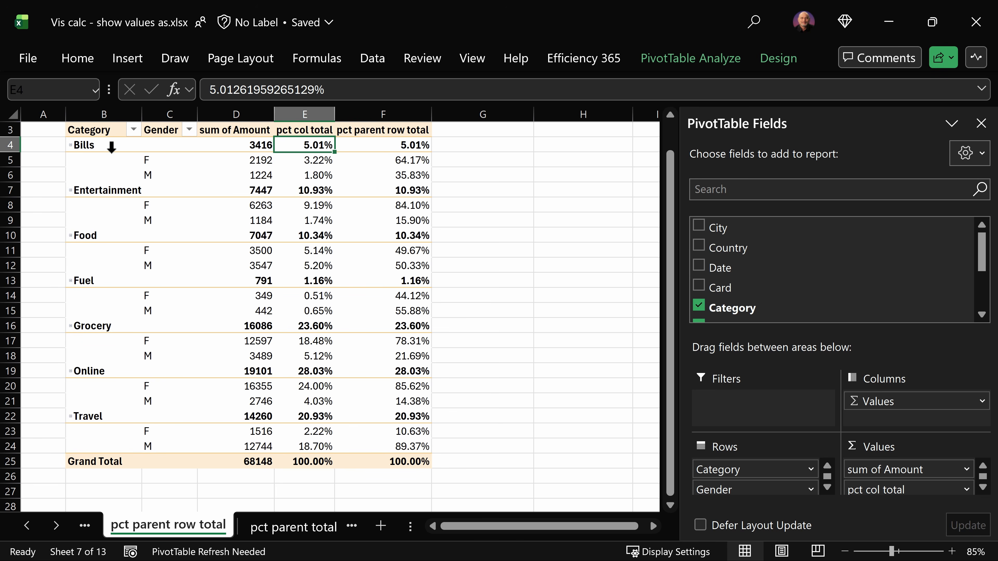
# Step: In Excel's pct parent row total sheet, examine the Category and Gender row fields and compare the Bills pct col total values with the grand total
pyautogui.click(87, 130)
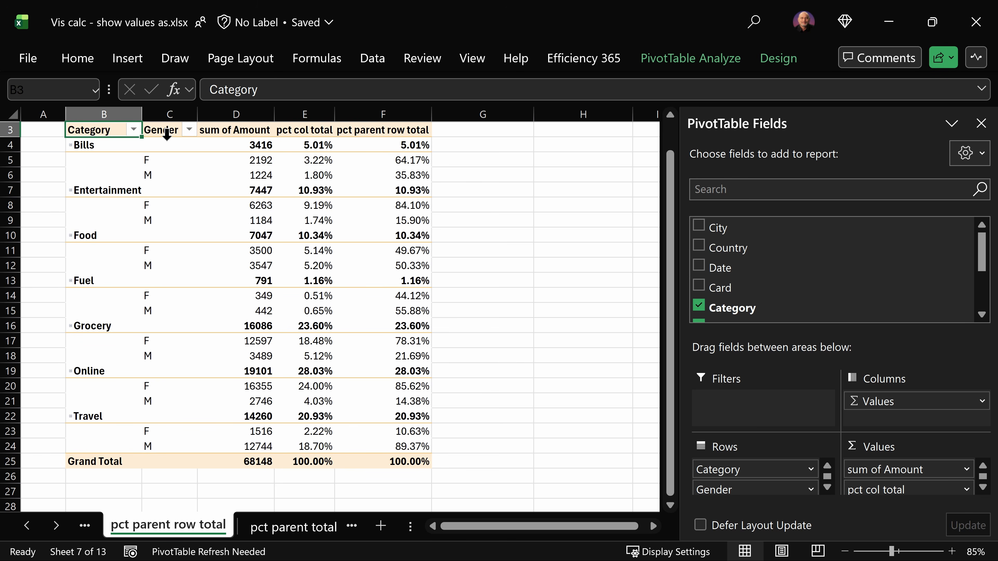
pyautogui.click(162, 133)
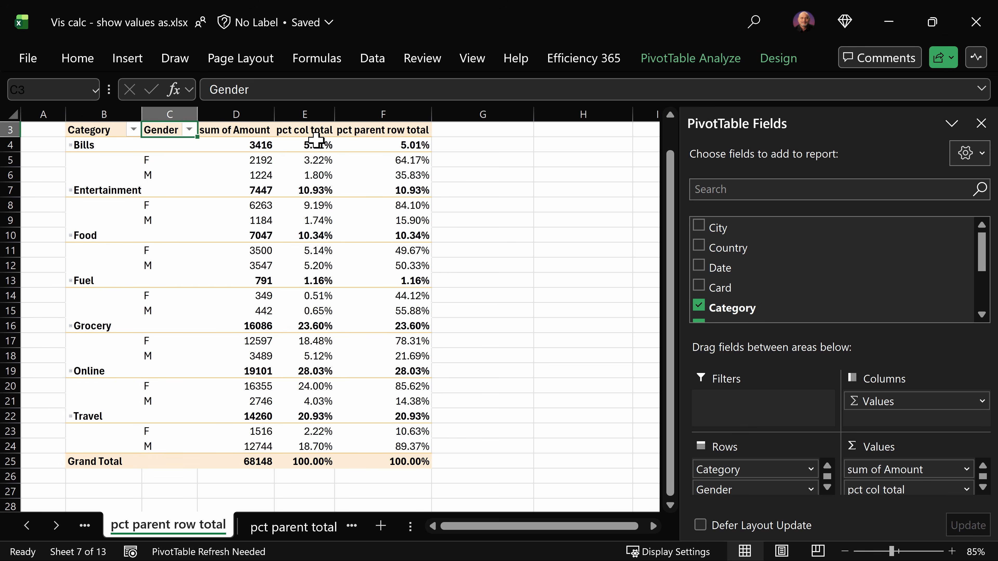
pyautogui.click(308, 463)
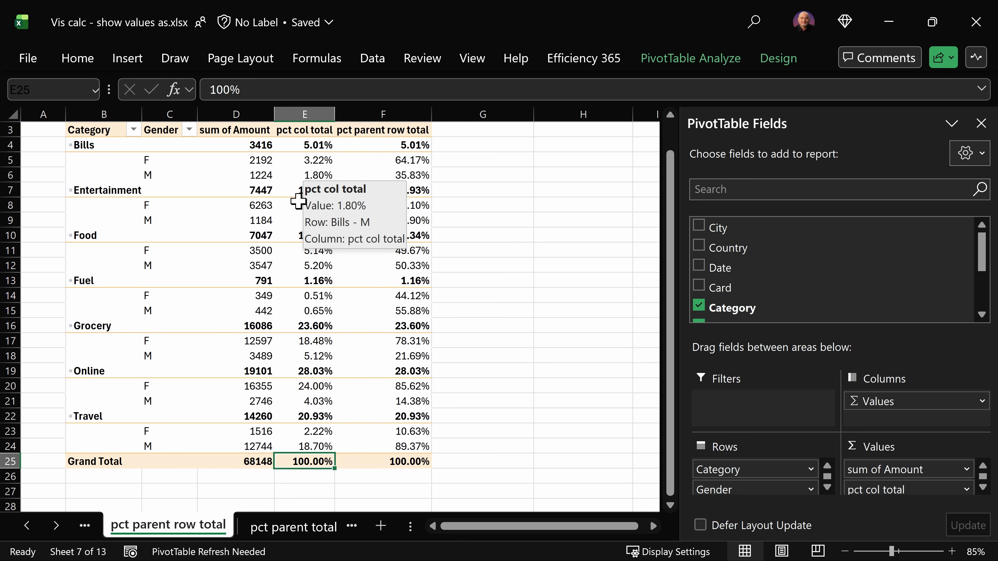
pyautogui.click(315, 134)
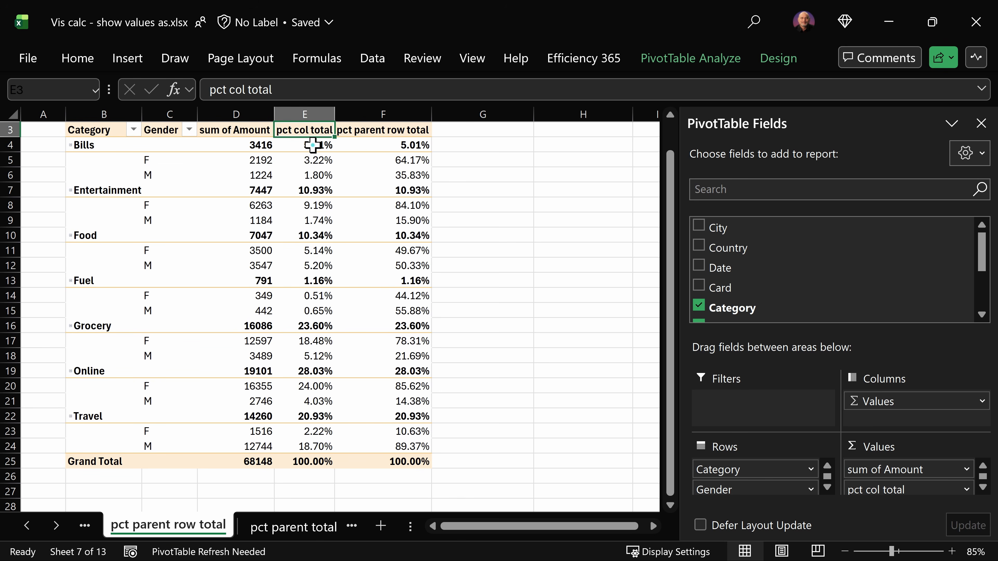
pyautogui.click(313, 145)
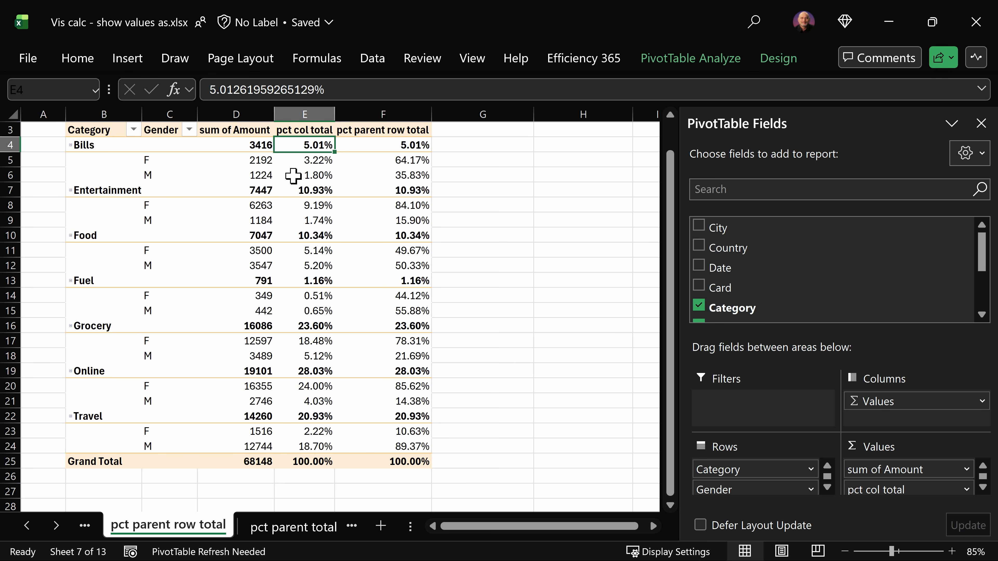
pyautogui.click(317, 161)
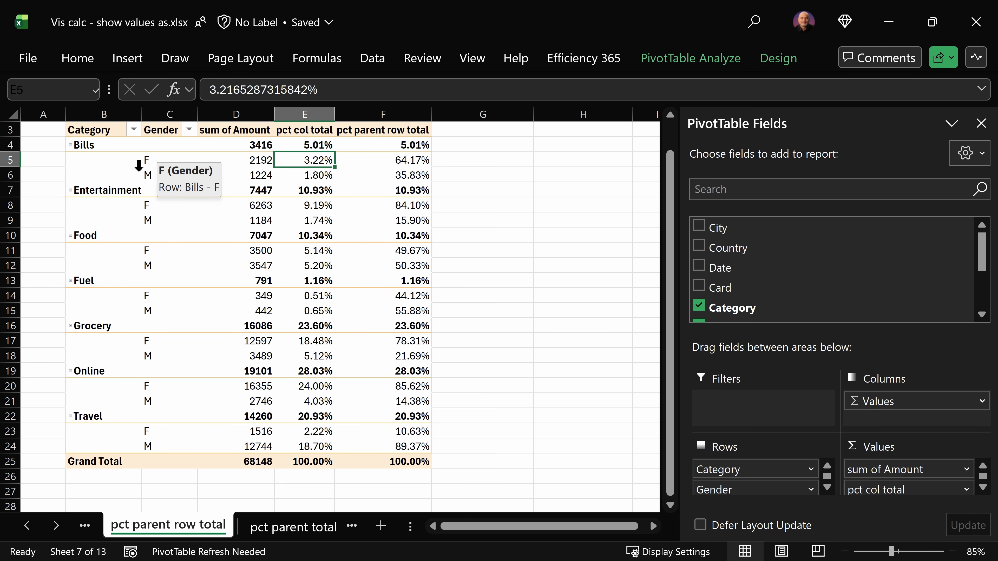
pyautogui.click(318, 465)
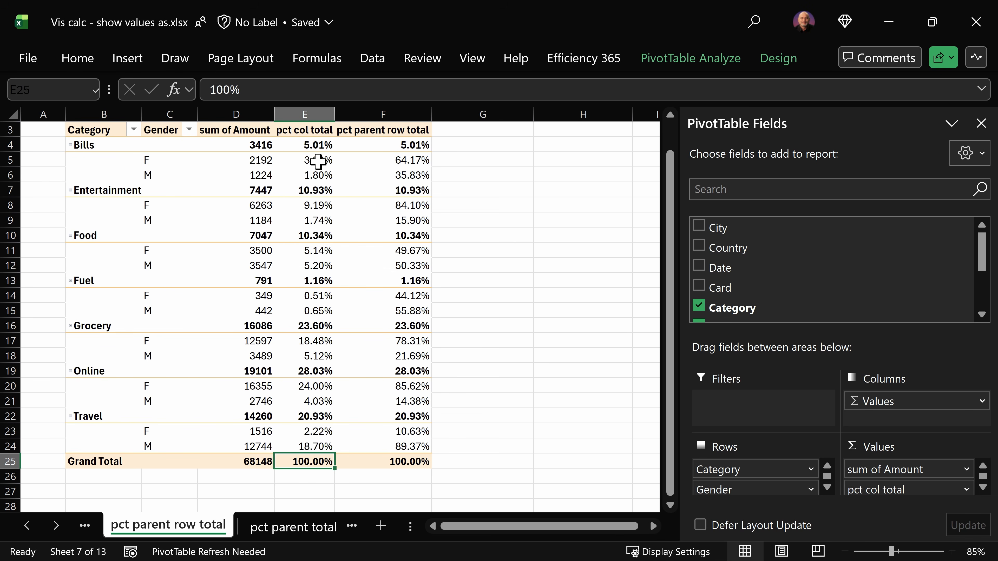
# Step: Compare the pct col total of F in Bills and Entertainment, and select the Bills F and M percentages to check their sum
pyautogui.moveTo(318, 160)
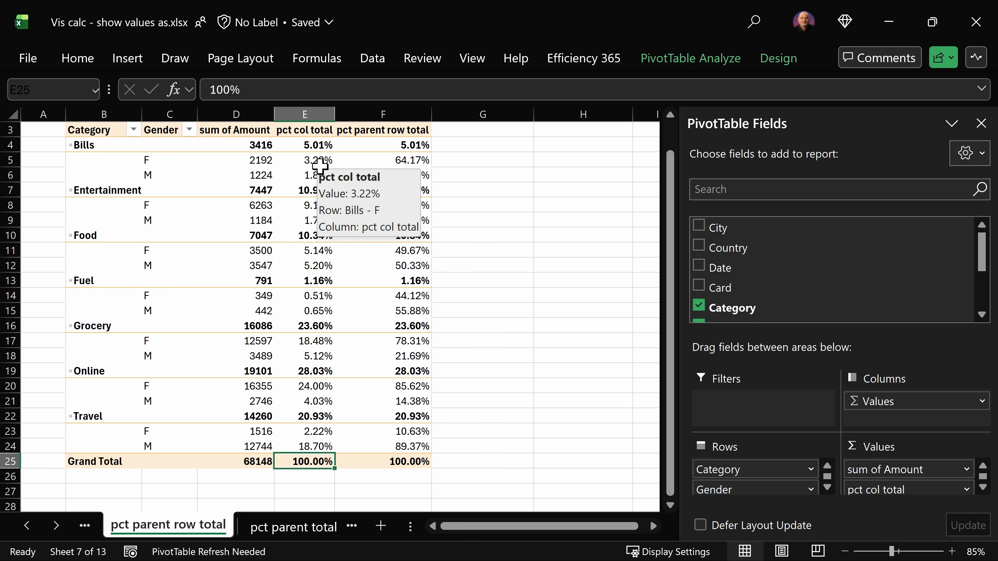
pyautogui.click(320, 166)
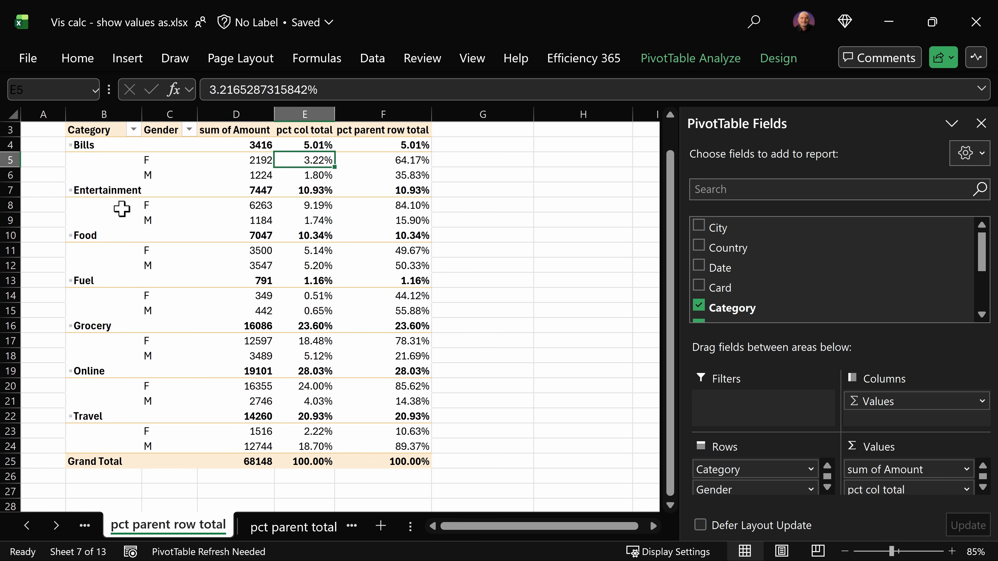
pyautogui.click(316, 205)
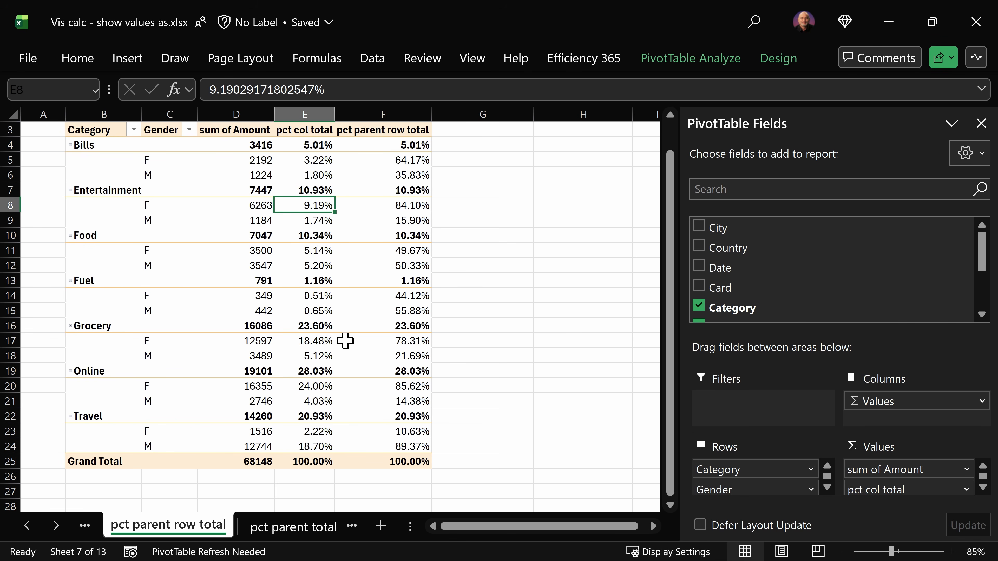
pyautogui.moveTo(380, 357)
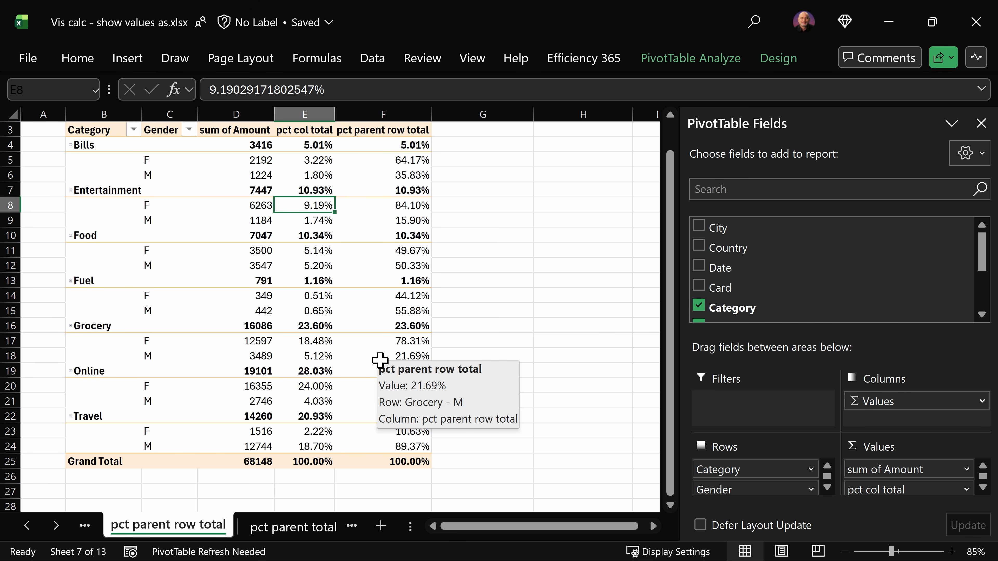
pyautogui.click(319, 159)
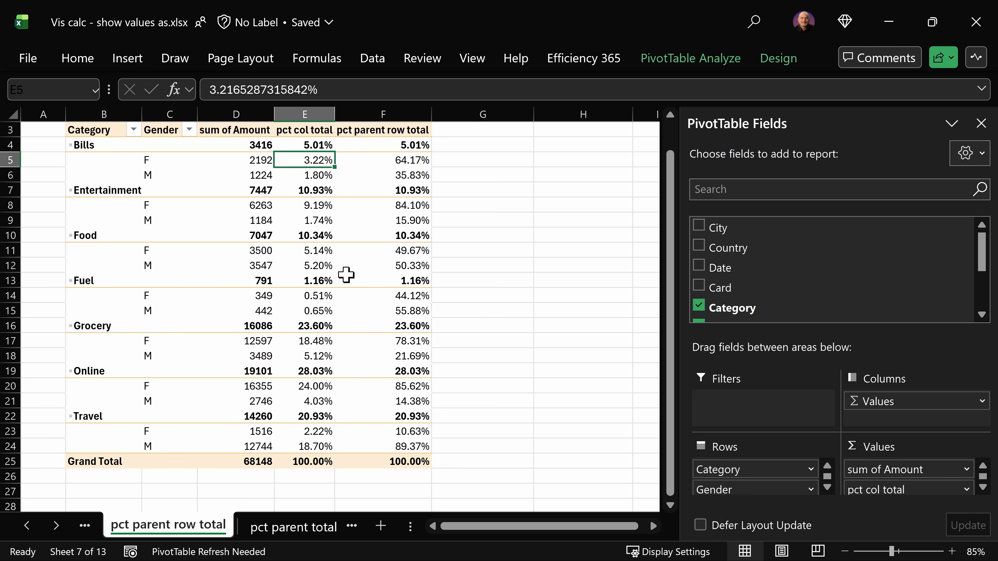
pyautogui.click(314, 203)
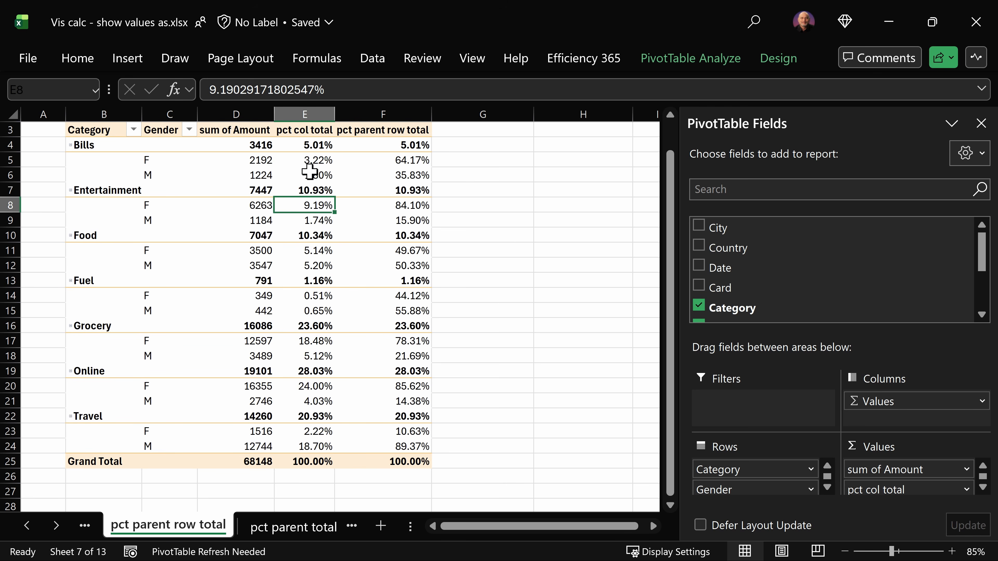
pyautogui.moveTo(313, 165); pyautogui.dragTo(314, 178)
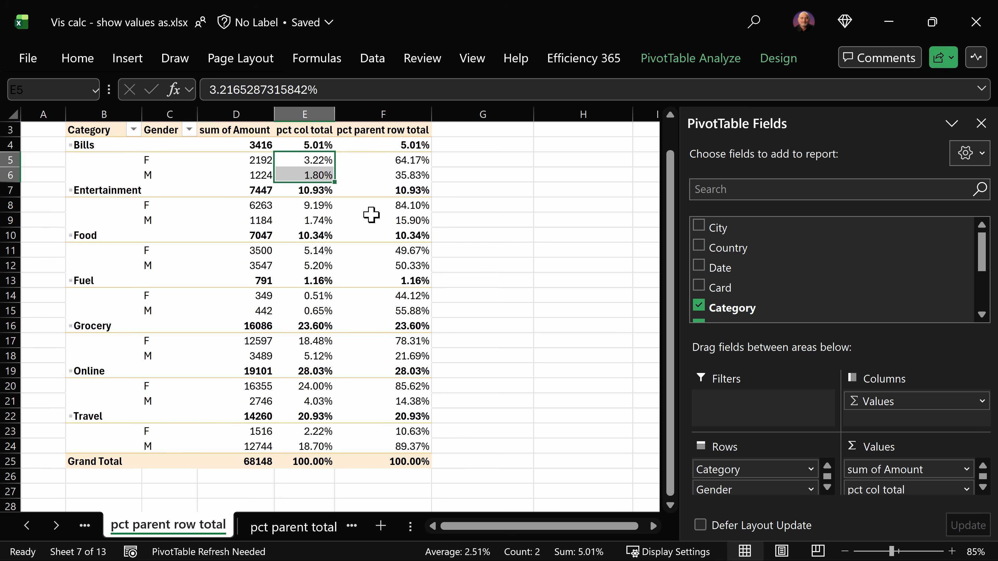
# Step: Select the F and M pct parent row total values for Bills and for Entertainment to check each pair's sum
pyautogui.click(419, 162)
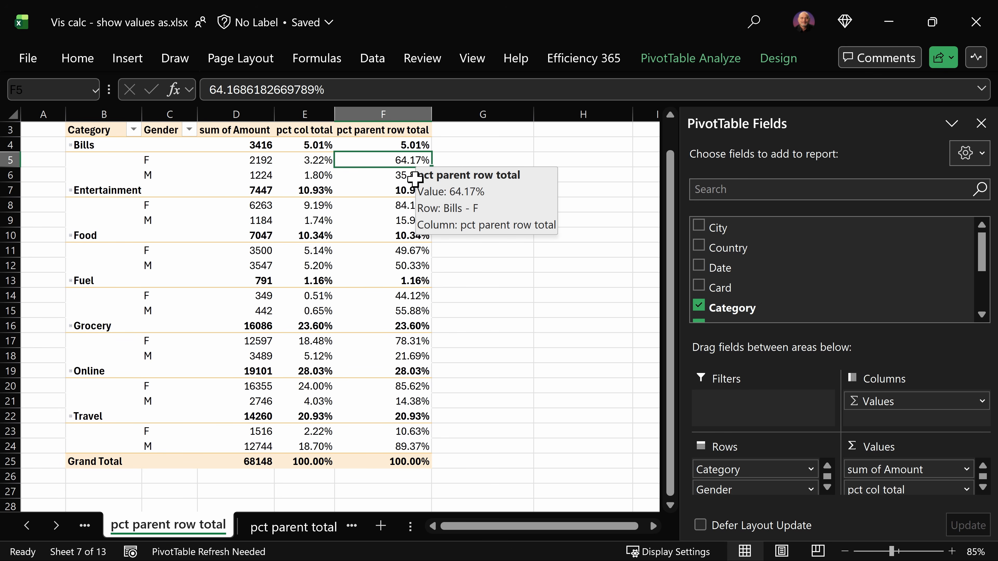
pyautogui.hotkey('shift', 'Down')
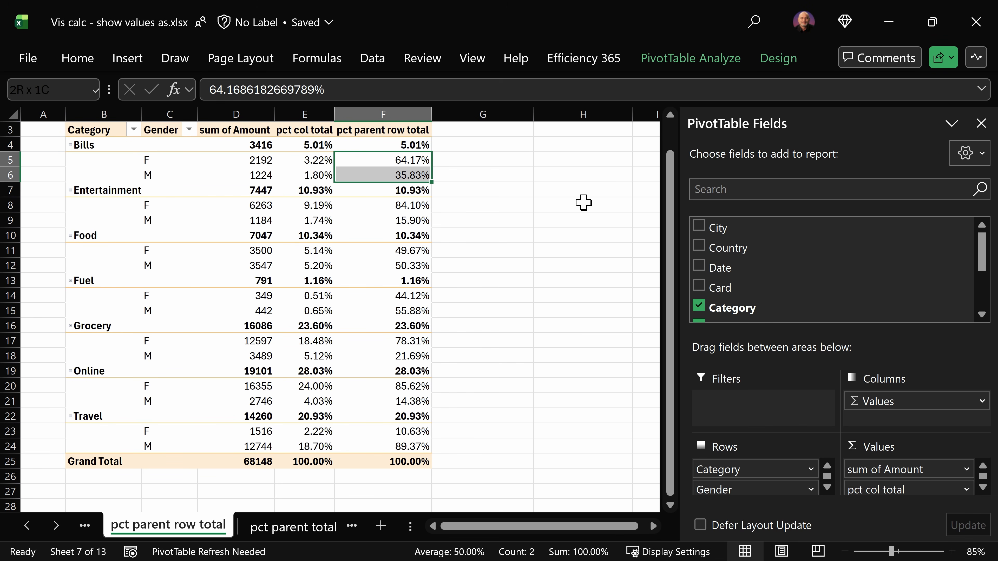
pyautogui.press('Down')
pyautogui.press('Down')
pyautogui.press('Down')
pyautogui.hotkey('shift', 'Down')
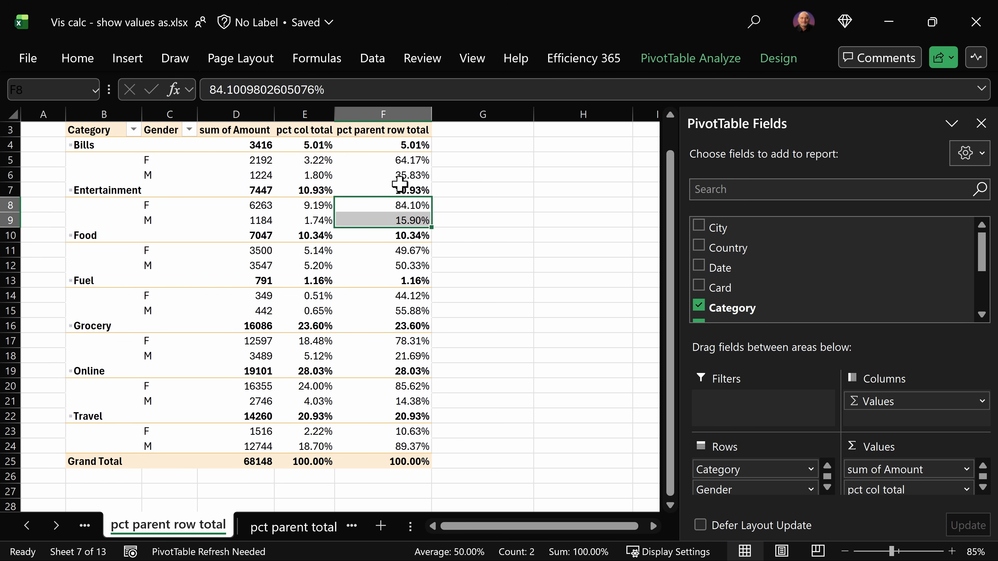
# Step: Check the Show Values As option of the pct parent row total field and compare the Bills M amount with the Bills total amount
pyautogui.rightClick(400, 173)
pyautogui.moveTo(476, 435)
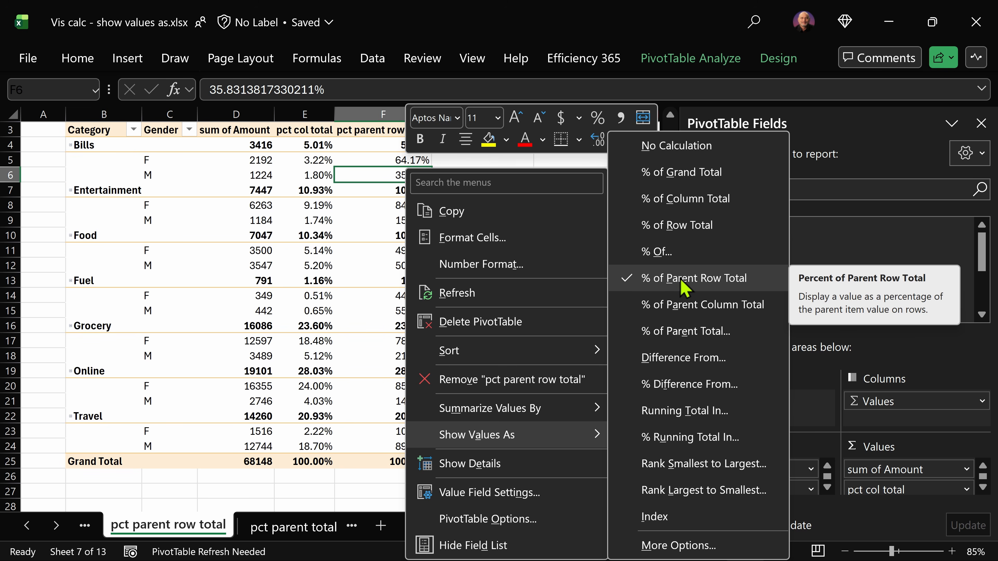
pyautogui.click(269, 190)
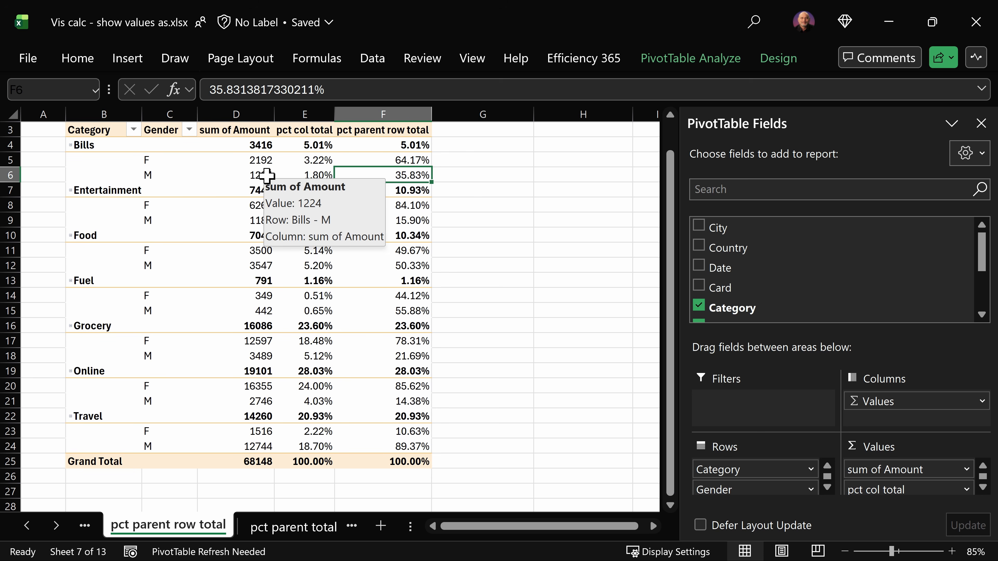
pyautogui.click(267, 176)
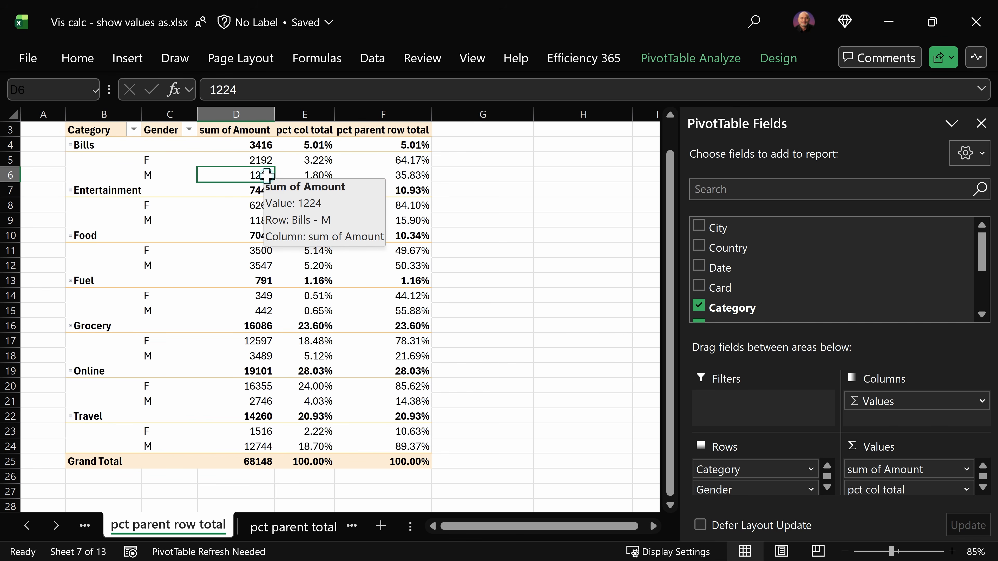
pyautogui.click(259, 147)
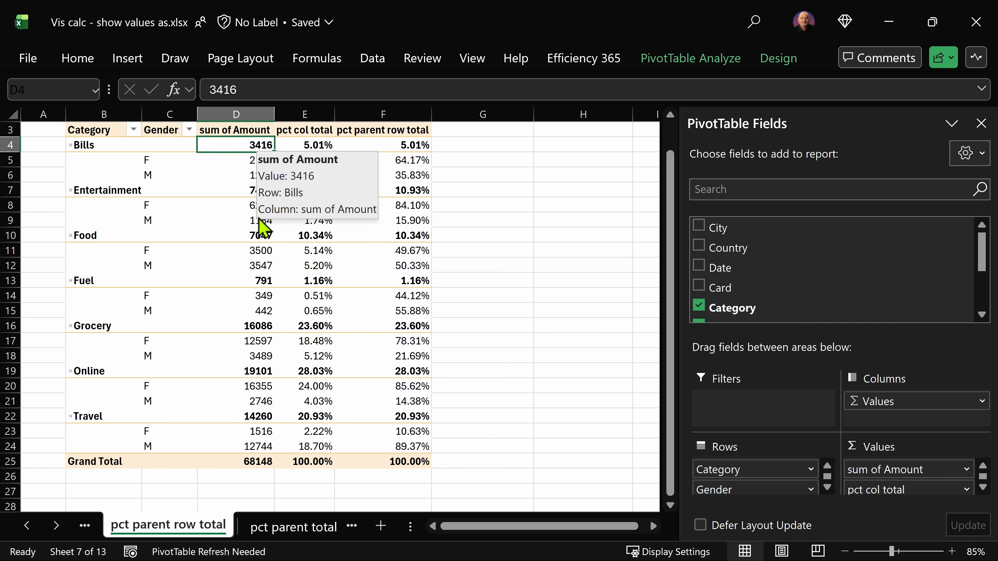
# Step: Select the F and M amounts of Bills to compare their sum with the Bills total
pyautogui.moveTo(262, 222)
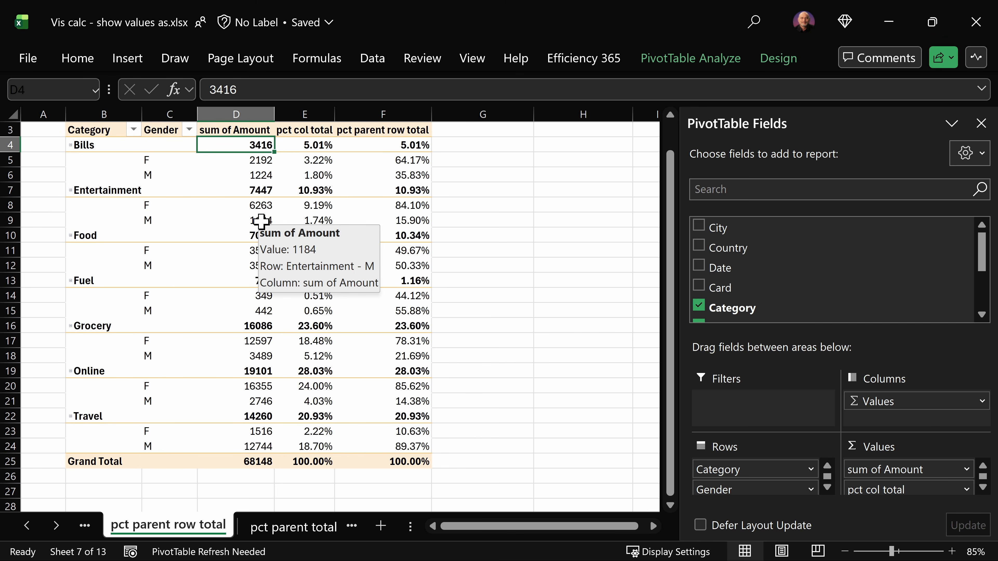
pyautogui.moveTo(260, 160); pyautogui.dragTo(252, 175)
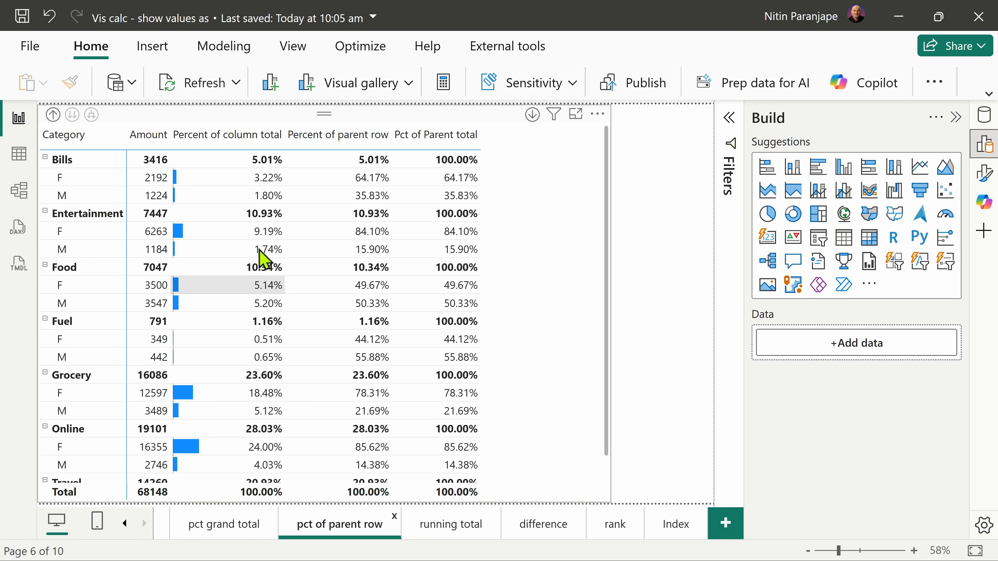
# Step: Switch to Power BI and try replacing the COLLAPSE level 1 with 2 in the Percent of parent row formula
pyautogui.click(519, 332)
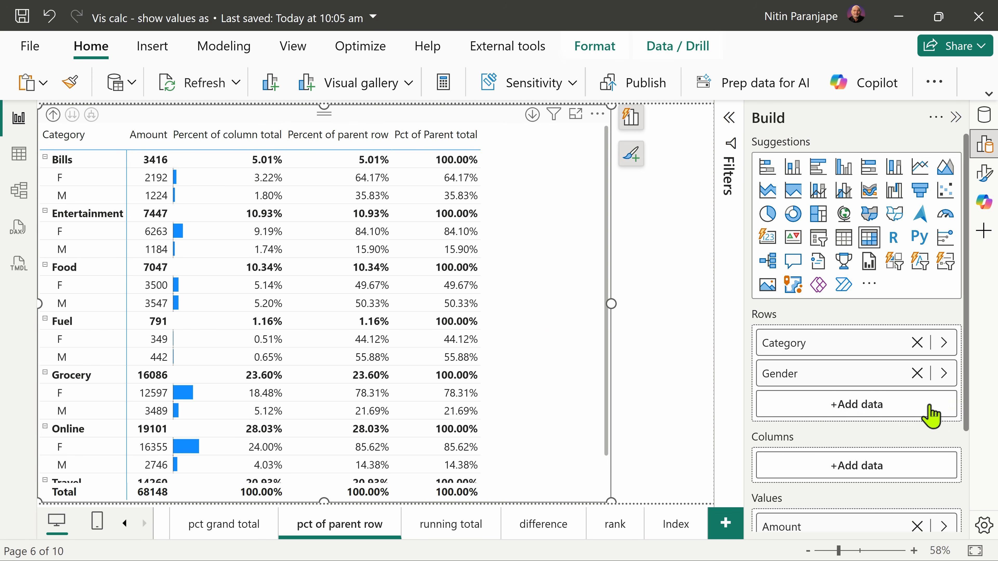
pyautogui.scroll(-3, 938, 440)
pyautogui.click(944, 453)
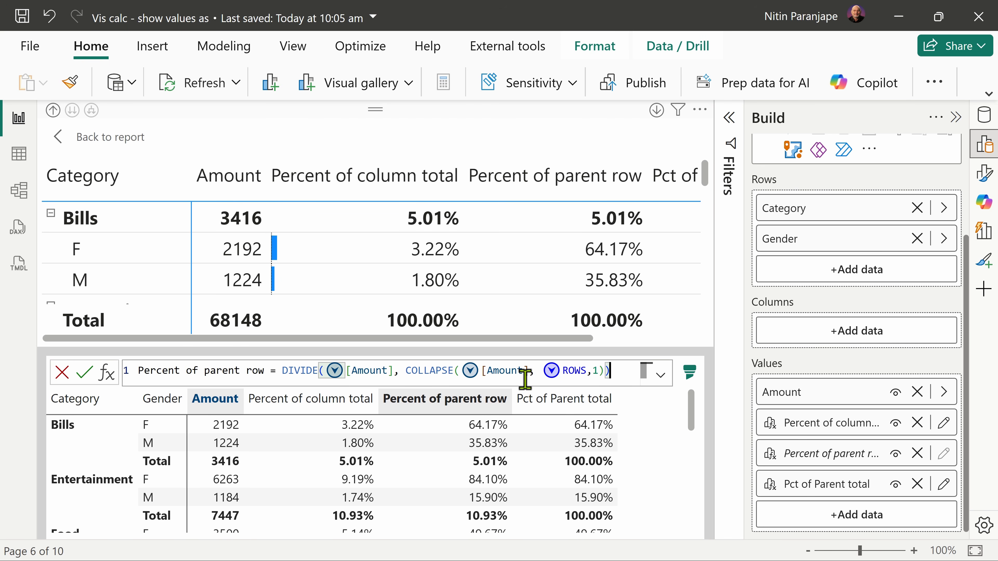
pyautogui.click(596, 372)
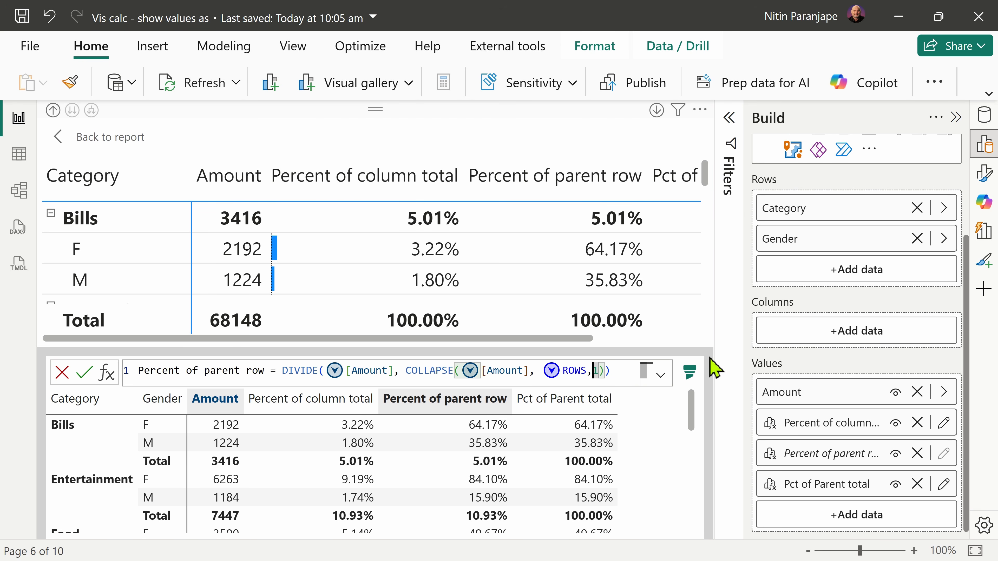
pyautogui.press('BackSpace')
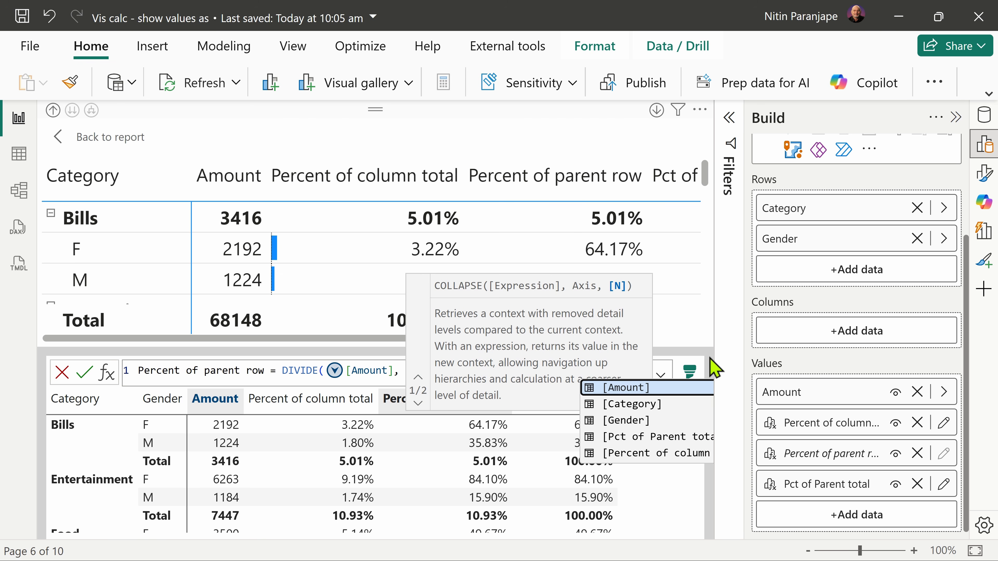
pyautogui.write('2')
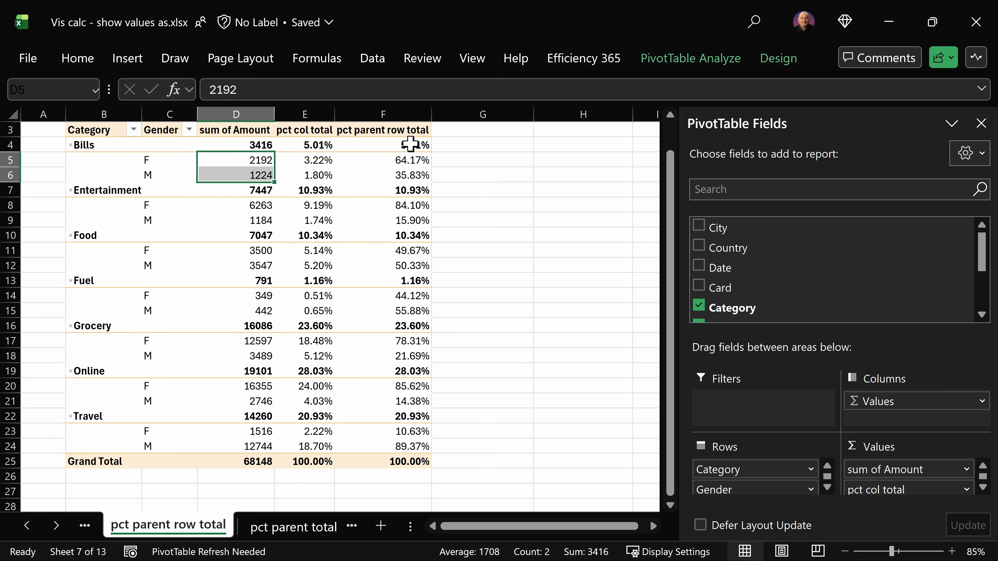
# Step: In Excel, select the Bills F and M pct parent row total values, and the same pair in the pct parent total sheet
pyautogui.moveTo(418, 159); pyautogui.dragTo(414, 176)
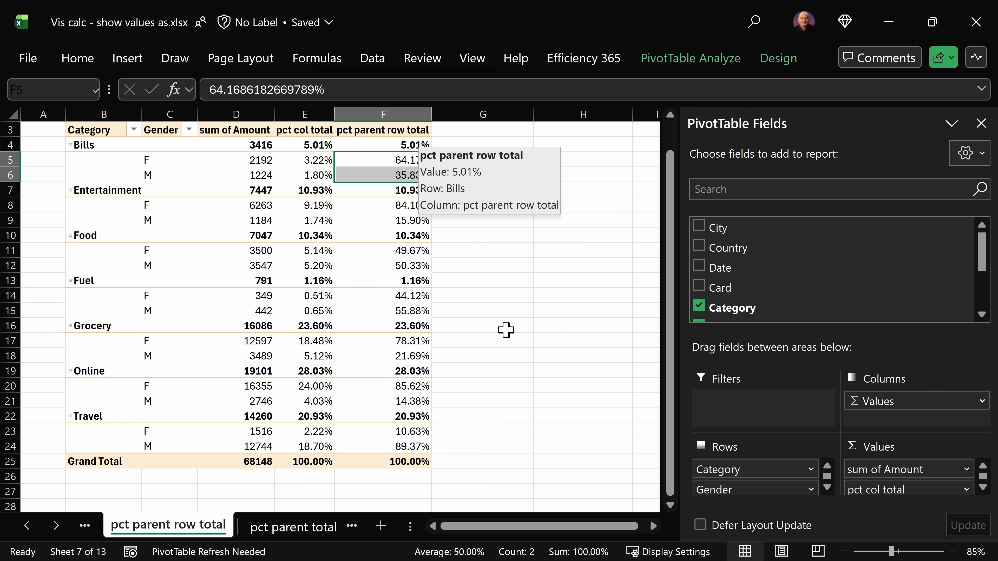
pyautogui.click(295, 527)
pyautogui.moveTo(432, 188); pyautogui.dragTo(440, 208)
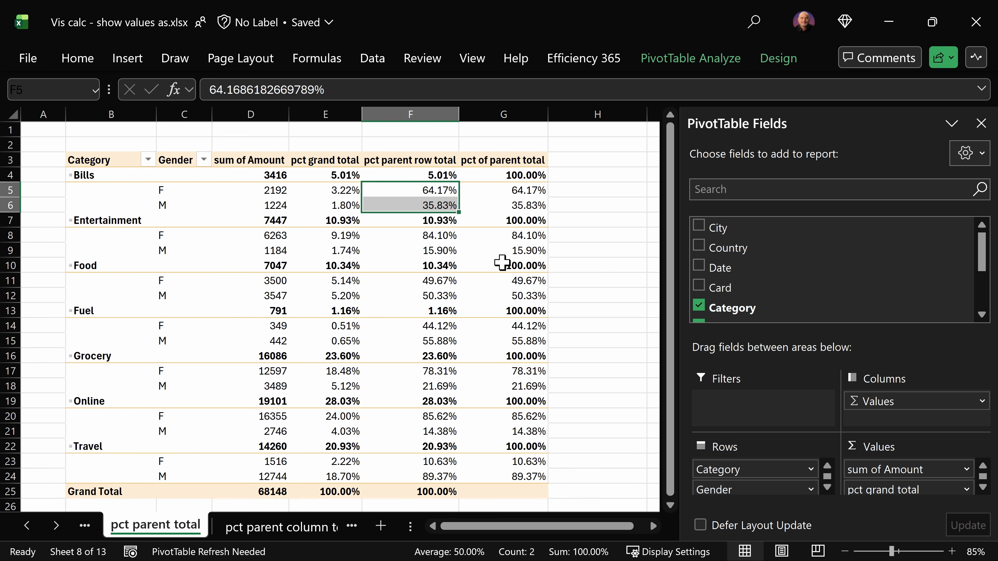
# Step: Check the pct of parent total values of Bills, Entertainment and Food and that field's Show Values As option
pyautogui.click(519, 175)
pyautogui.click(526, 219)
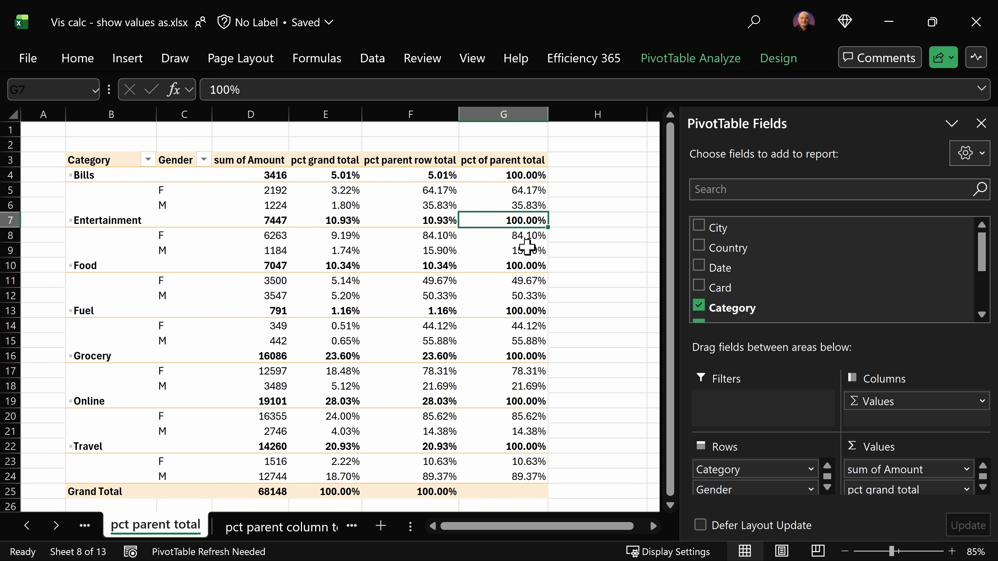
pyautogui.click(520, 266)
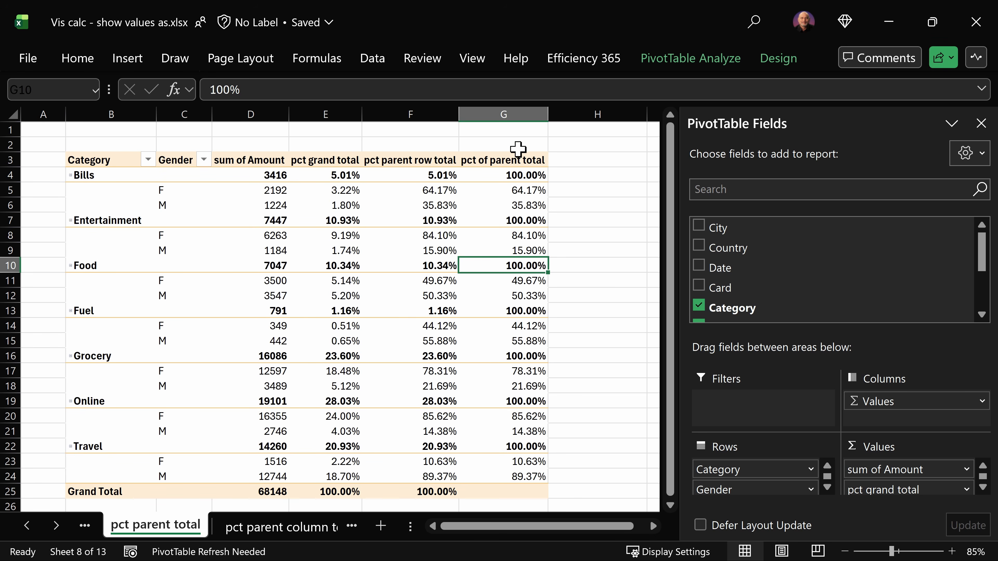
pyautogui.rightClick(510, 236)
pyautogui.moveTo(580, 435)
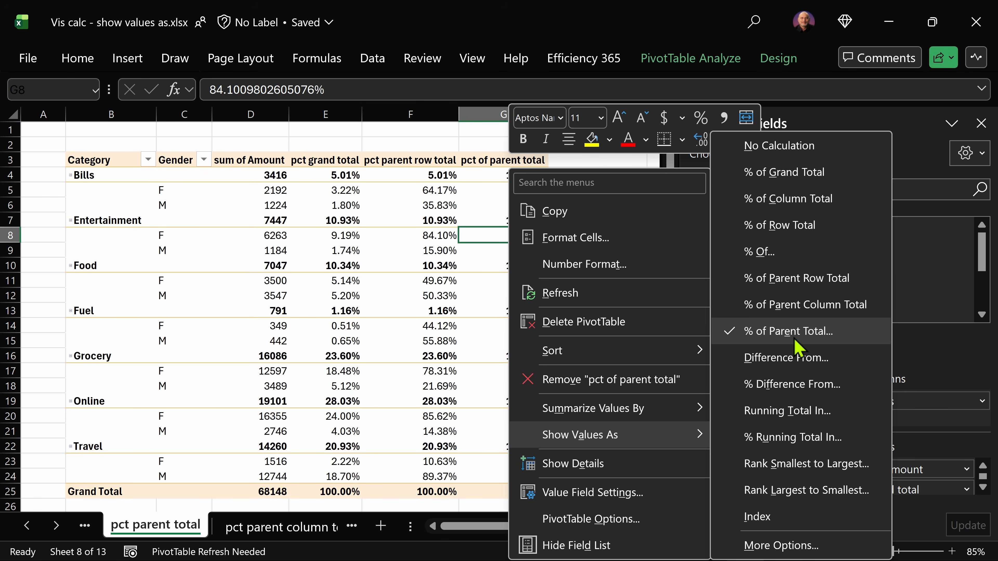
pyautogui.press('Escape')
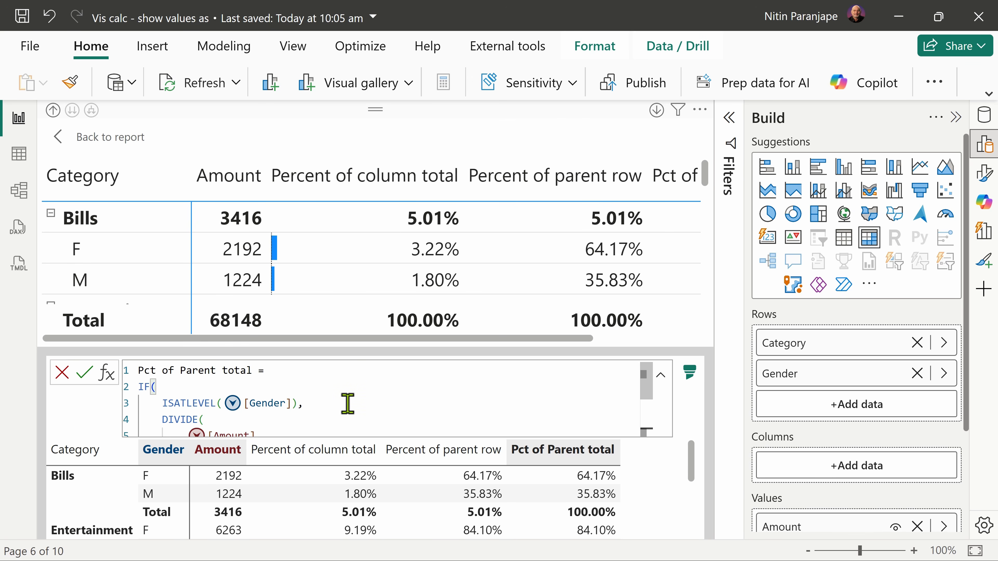
# Step: In Power BI, read through the whole Pct of Parent total formula and leave it without changes
pyautogui.scroll(-1, 347, 403)
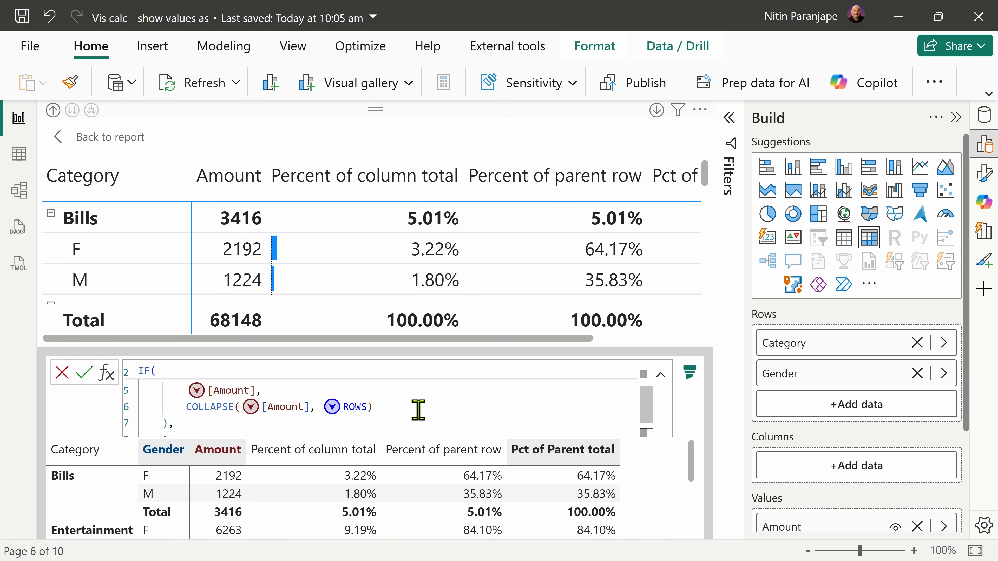
pyautogui.scroll(-1, 419, 410)
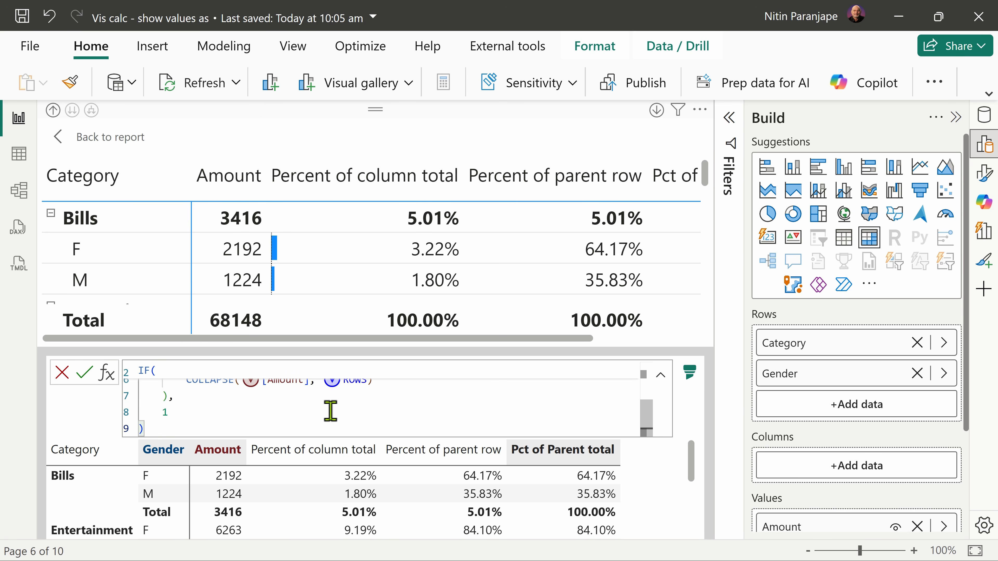
pyautogui.press('Escape')
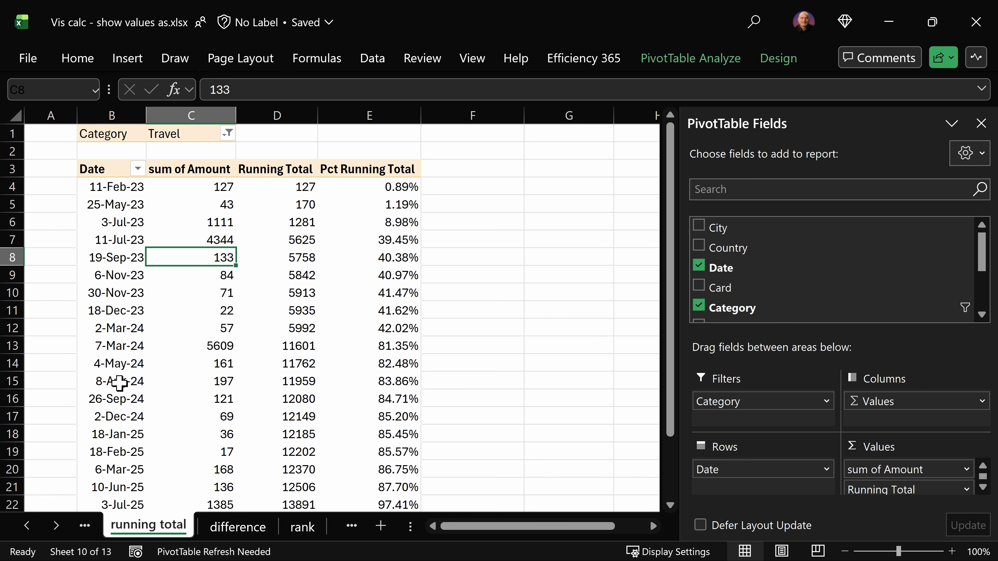
# Step: In Excel's running total sheet, examine the dates and amounts and compare cumulative selections of sum of Amount with the Running Total values
pyautogui.moveTo(112, 188); pyautogui.dragTo(127, 413)
pyautogui.moveTo(203, 188); pyautogui.dragTo(205, 414)
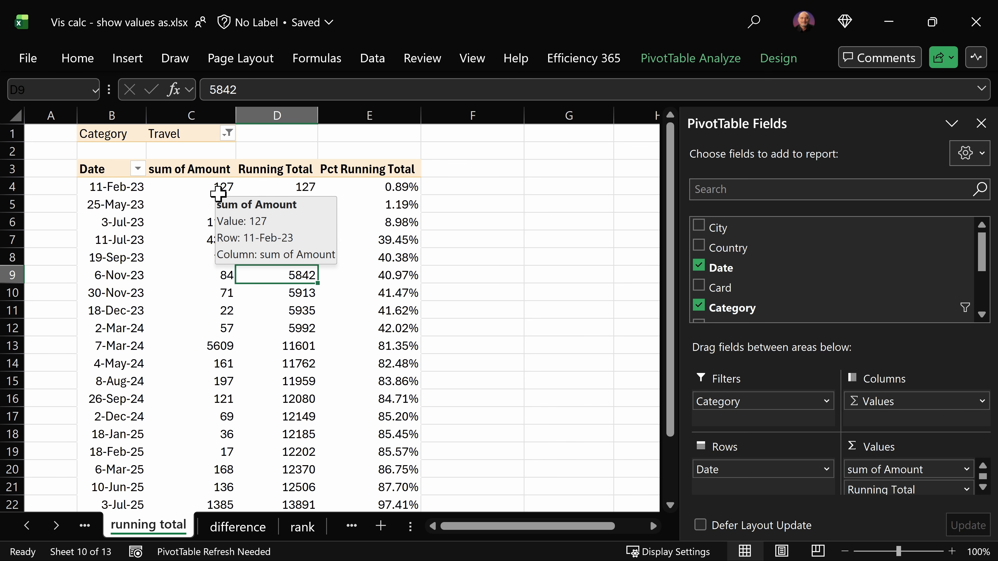
pyautogui.click(218, 190)
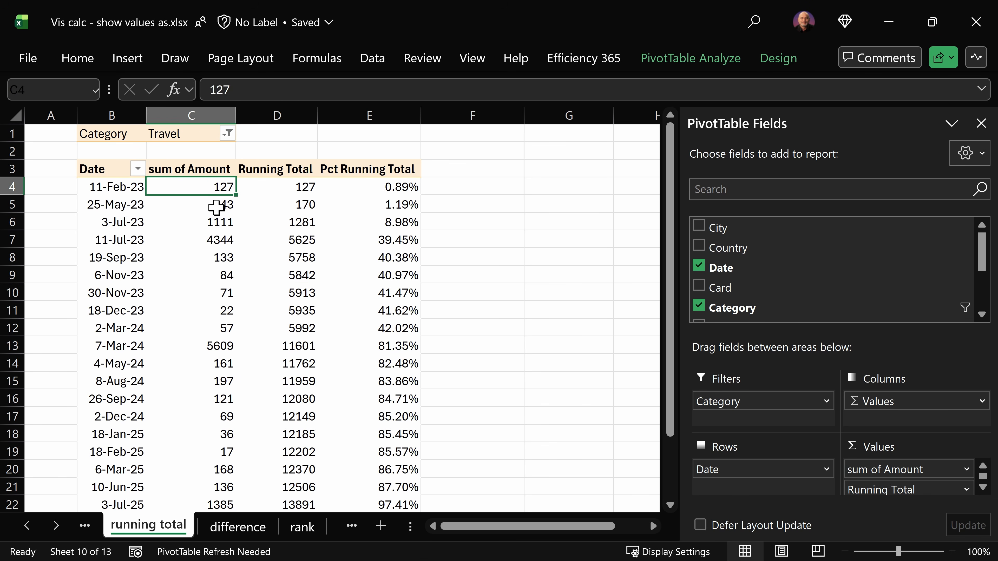
pyautogui.click(215, 206)
pyautogui.moveTo(215, 206); pyautogui.dragTo(214, 187)
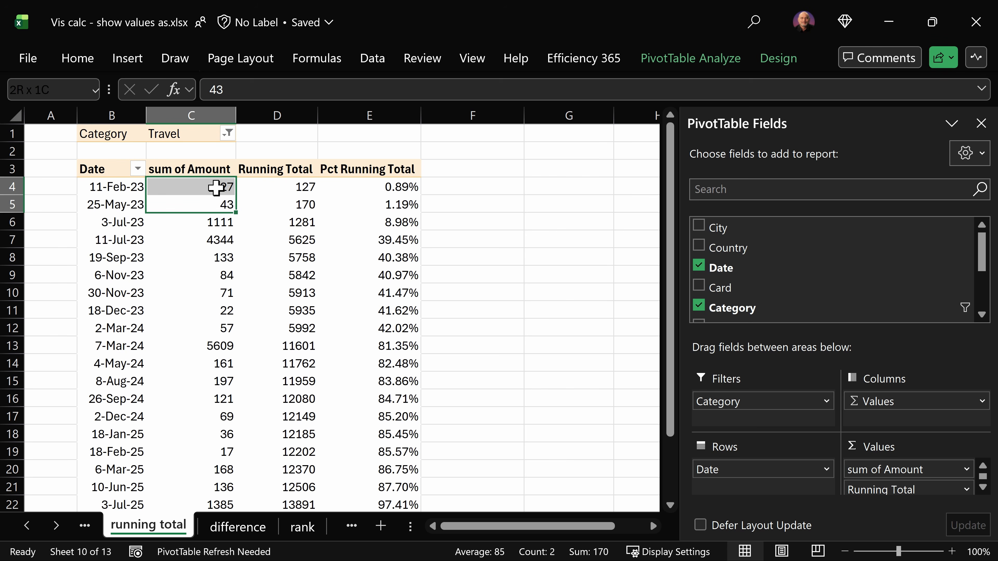
pyautogui.click(210, 276)
pyautogui.moveTo(209, 276); pyautogui.dragTo(216, 187)
pyautogui.click(298, 274)
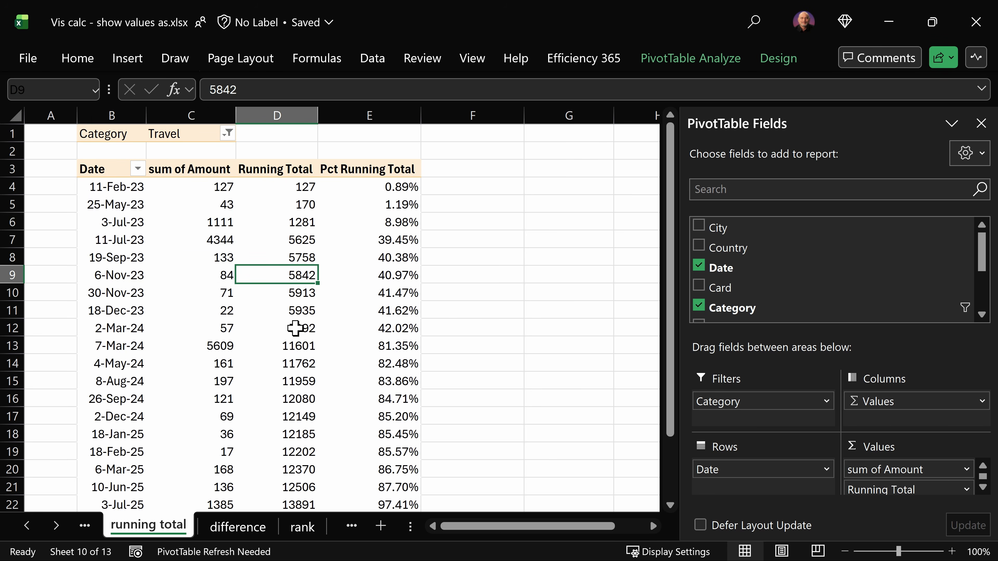
# Step: Check which Show Values As option the Running Total field uses, without changing it
pyautogui.rightClick(286, 360)
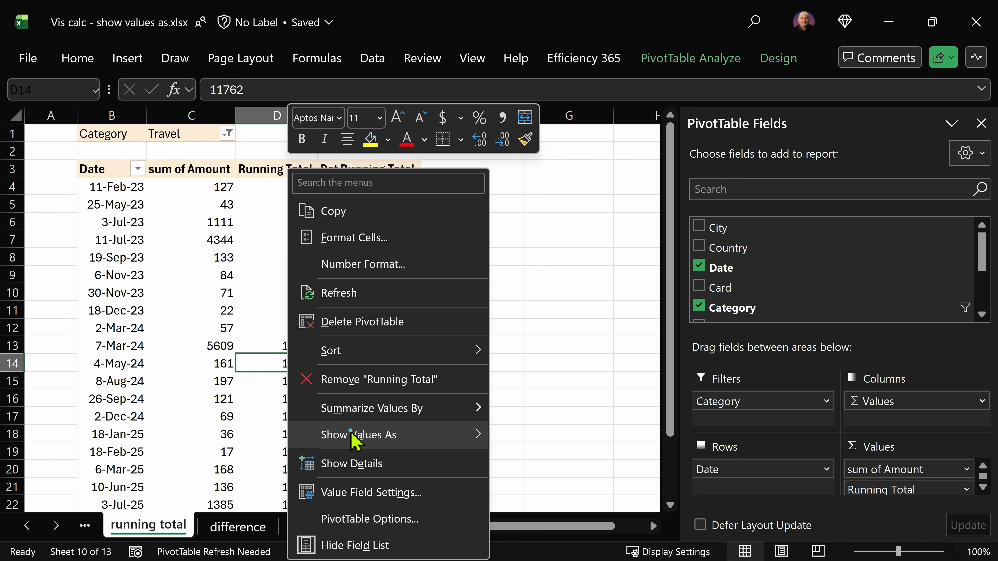
pyautogui.moveTo(355, 436)
pyautogui.click(265, 317)
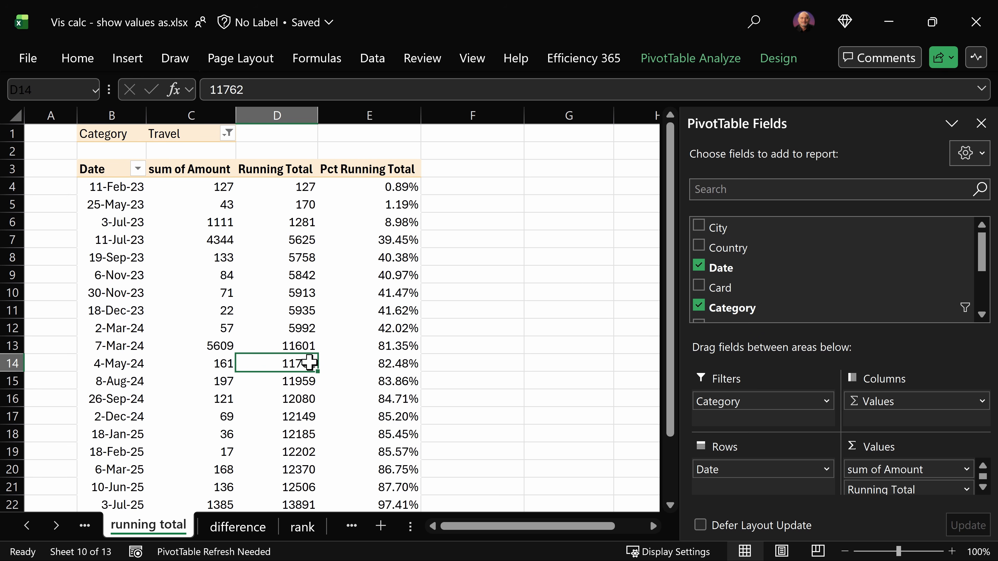
# Step: Compare the Running Total of the last date, 15-Oct-25, with the Grand Total of sum of Amount
pyautogui.moveTo(334, 366)
pyautogui.scroll(-6, 326, 384)
pyautogui.scroll(2, 324, 393)
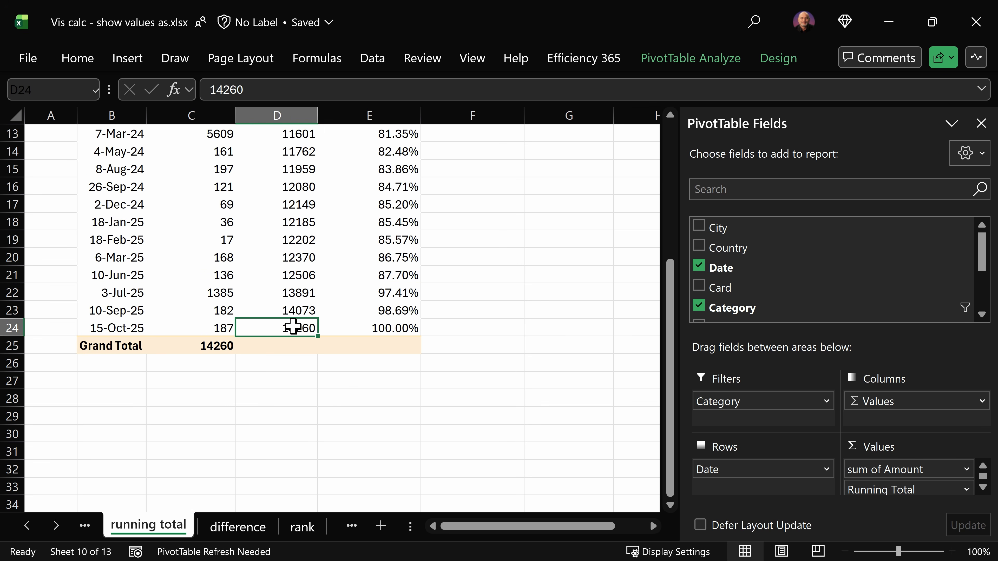
pyautogui.click(191, 347)
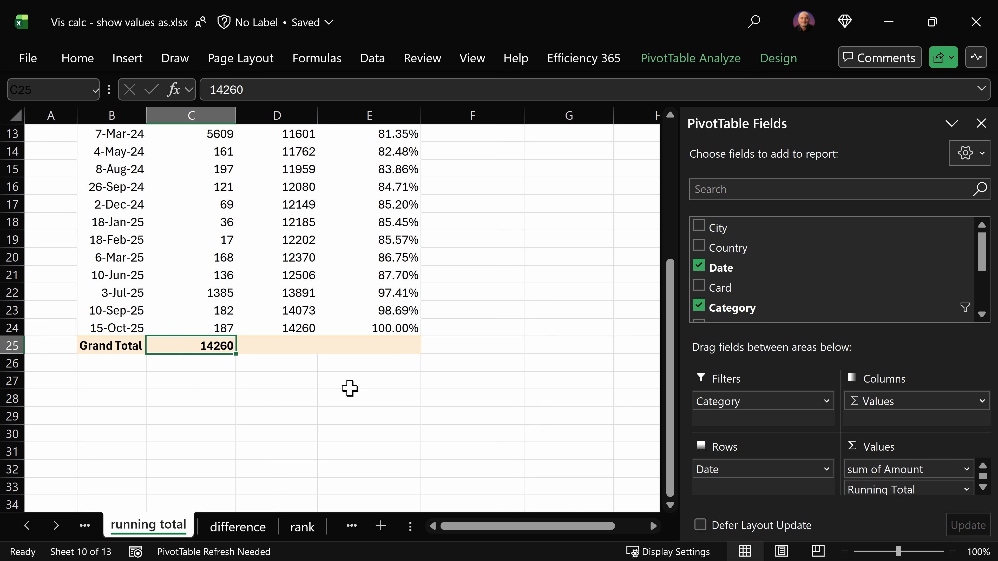
pyautogui.scroll(4, 323, 413)
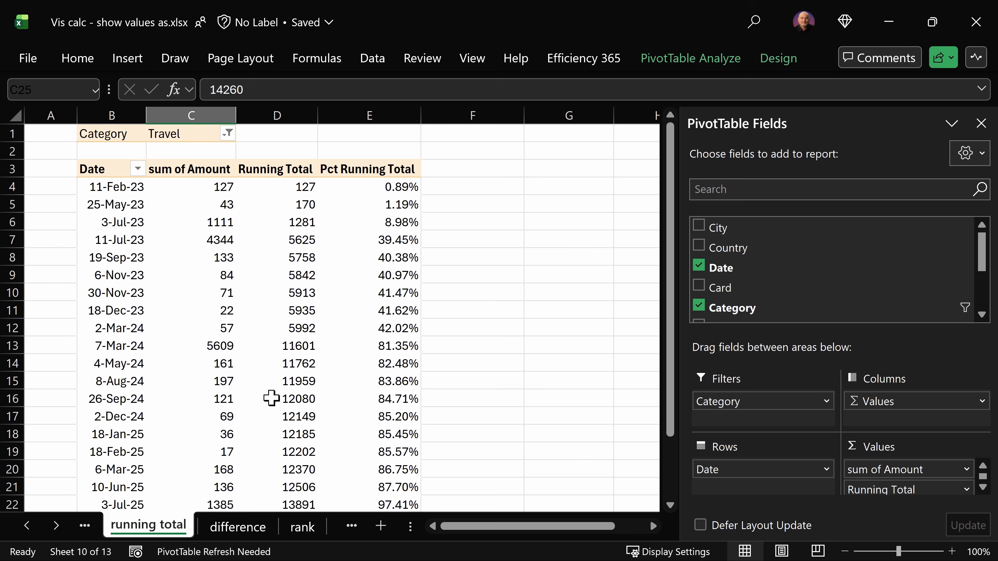
# Step: Compare the Running Total and Pct Running Total values of the 4-May-24 row
pyautogui.click(125, 362)
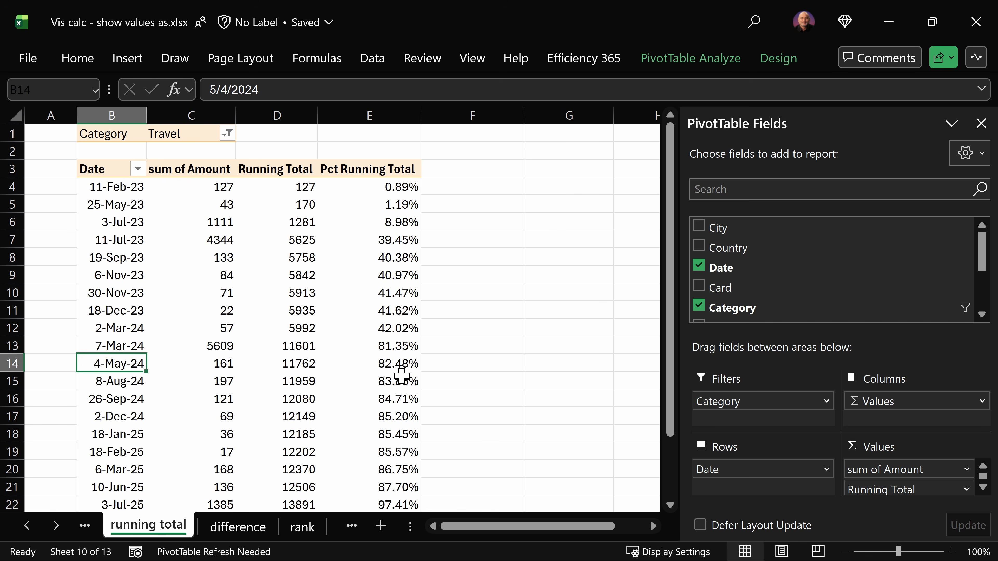
pyautogui.moveTo(403, 365)
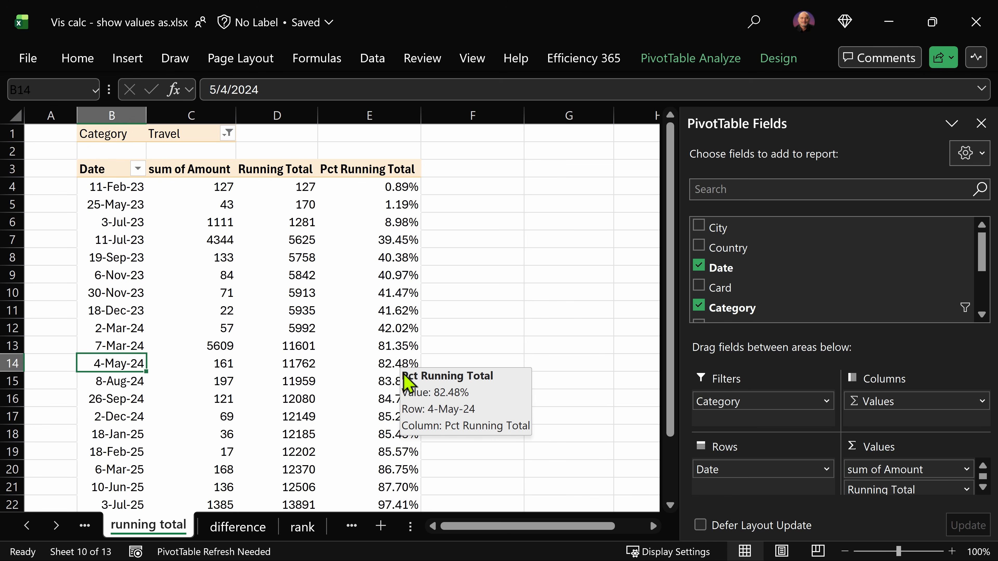
pyautogui.click(305, 361)
pyautogui.moveTo(317, 361)
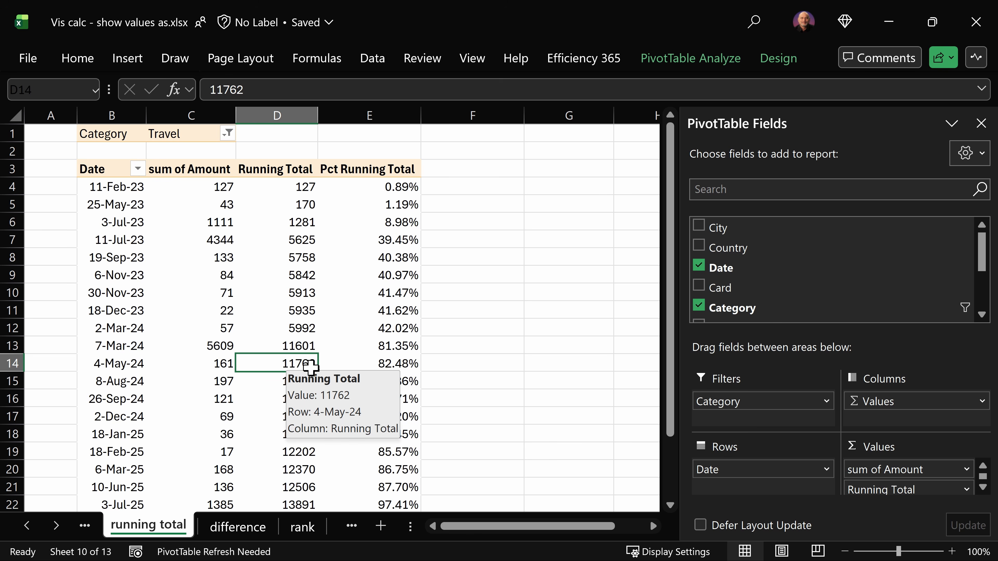
pyautogui.moveTo(251, 477)
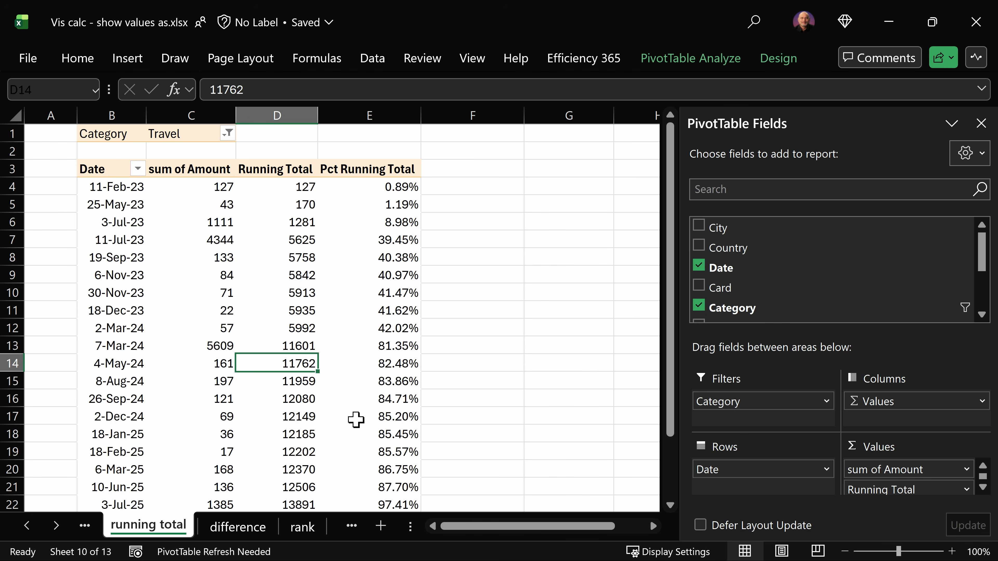
# Step: Inspect the % Running Total In setting of the Pct Running Total field and its base field choices, and cancel without changes
pyautogui.click(401, 363)
pyautogui.rightClick(397, 384)
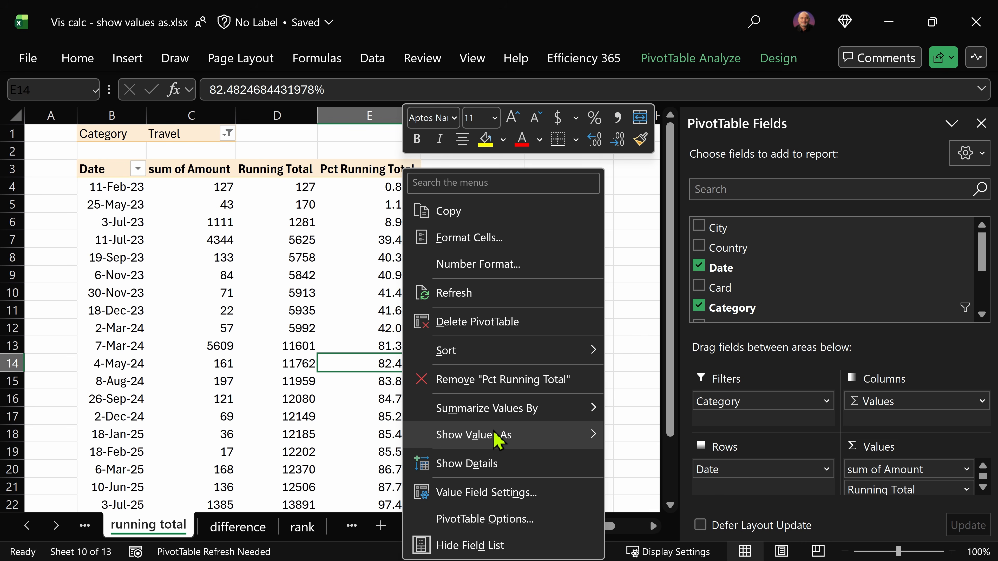
pyautogui.moveTo(497, 435)
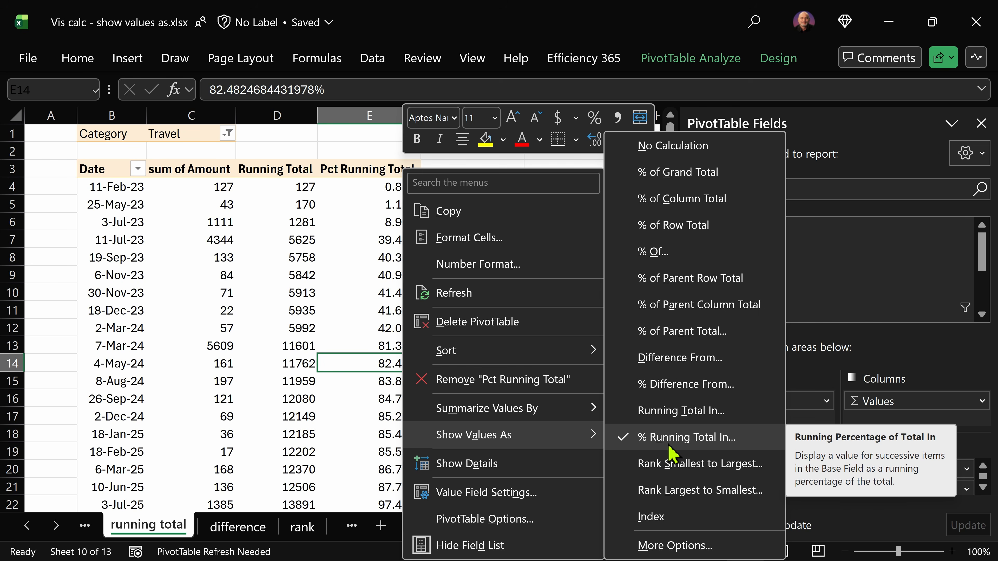
pyautogui.click(673, 437)
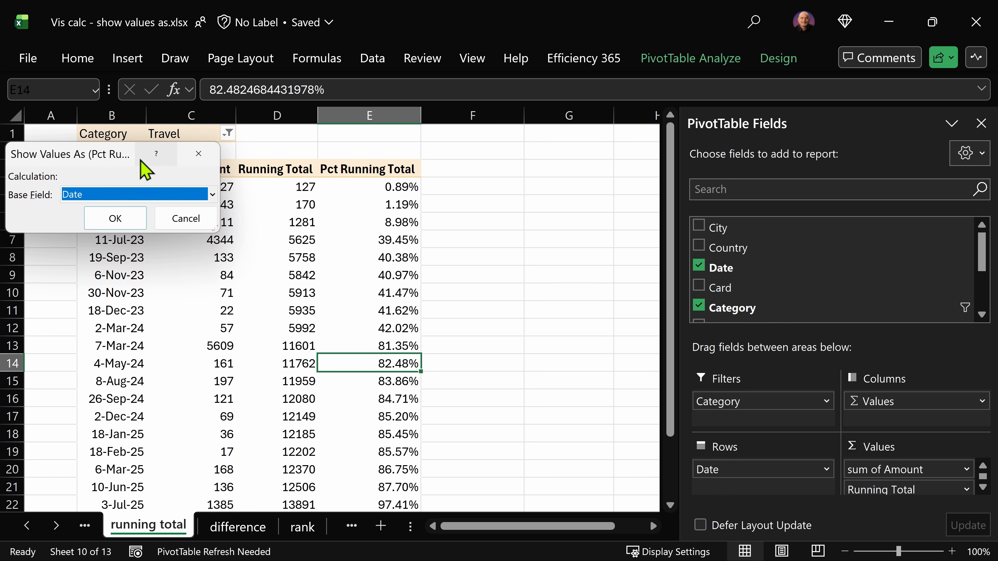
pyautogui.moveTo(103, 157); pyautogui.dragTo(374, 242)
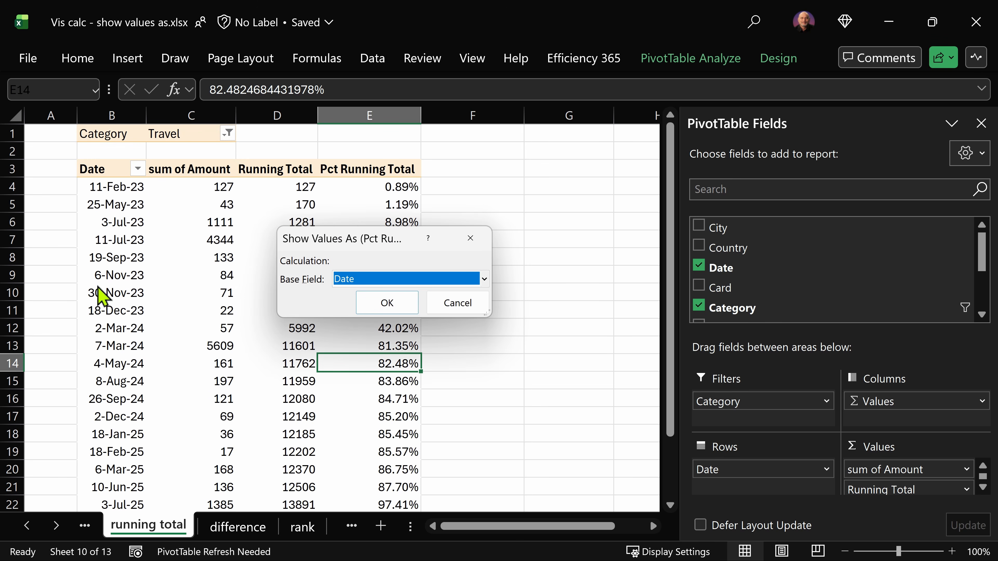
pyautogui.click(484, 280)
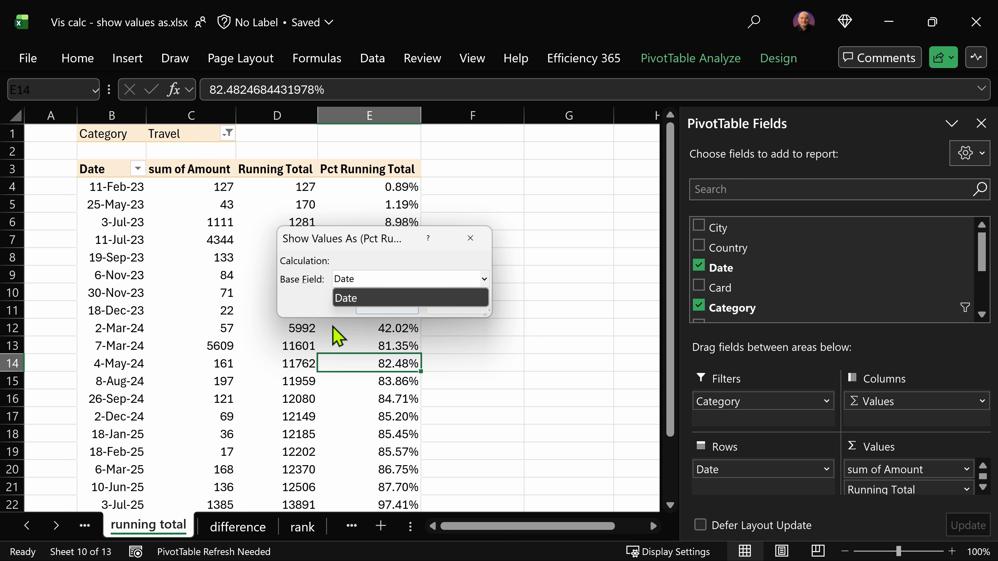
pyautogui.press('Escape')
pyautogui.press('Escape')
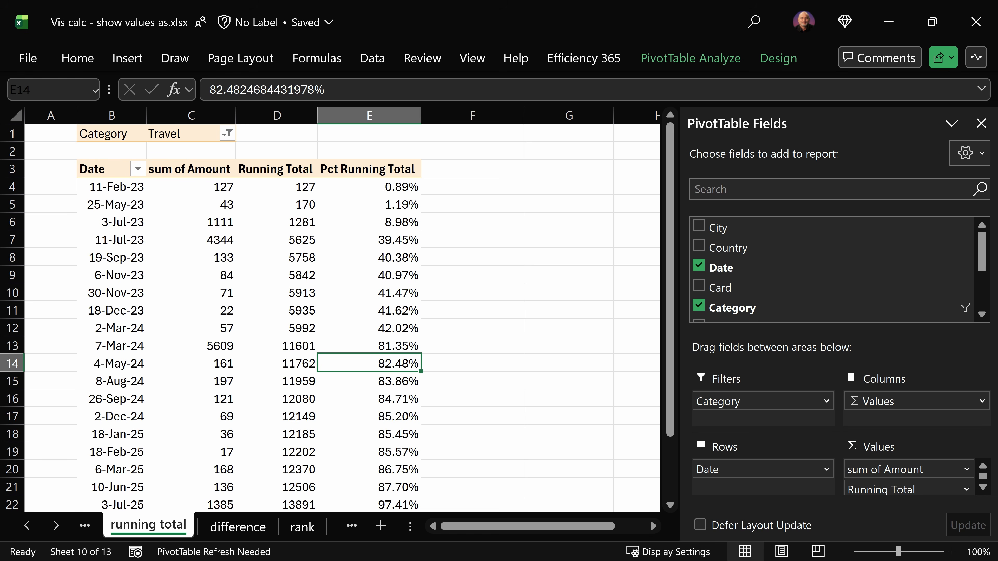
# Step: Switch to Power BI and examine the formulas of the Running sum and Pct Running sum visual calculations on the running total page
pyautogui.hotkey('alt', 'Tab')
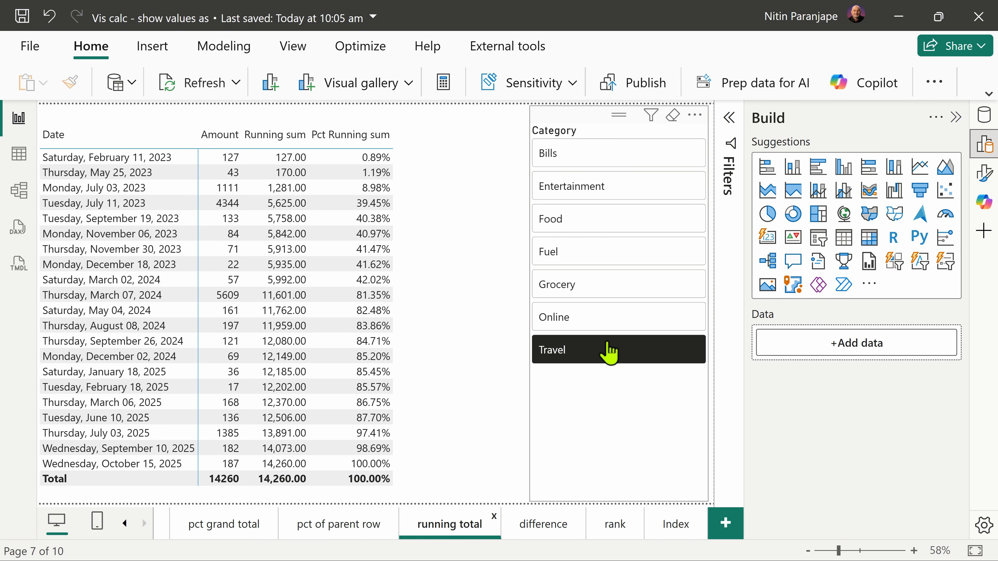
pyautogui.click(465, 425)
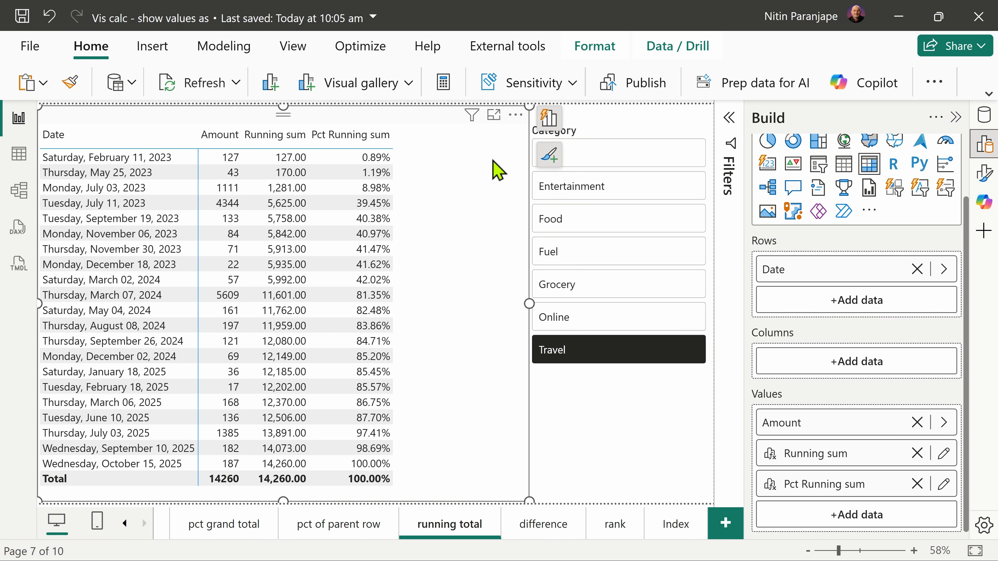
pyautogui.click(515, 115)
pyautogui.moveTo(568, 311)
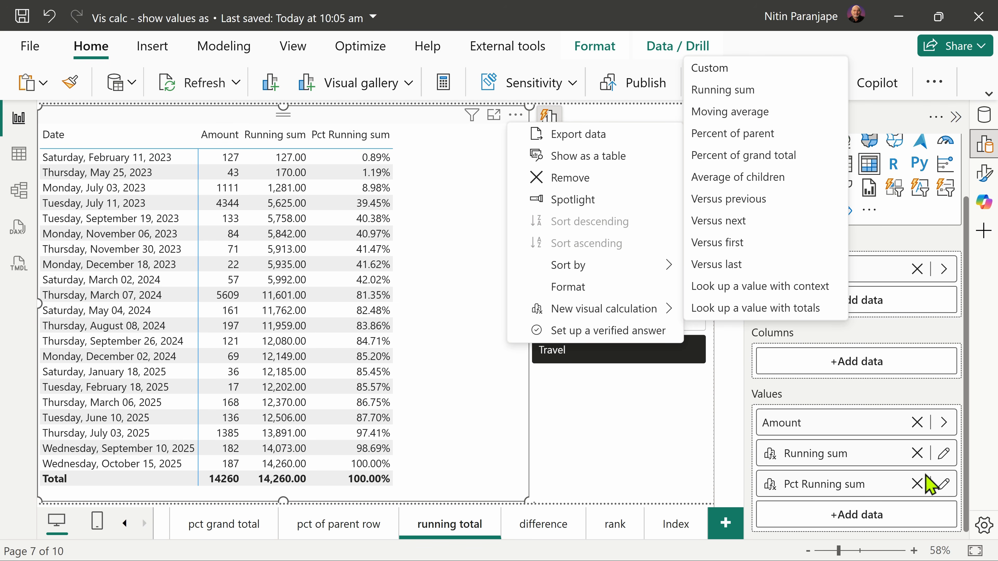
pyautogui.click(944, 455)
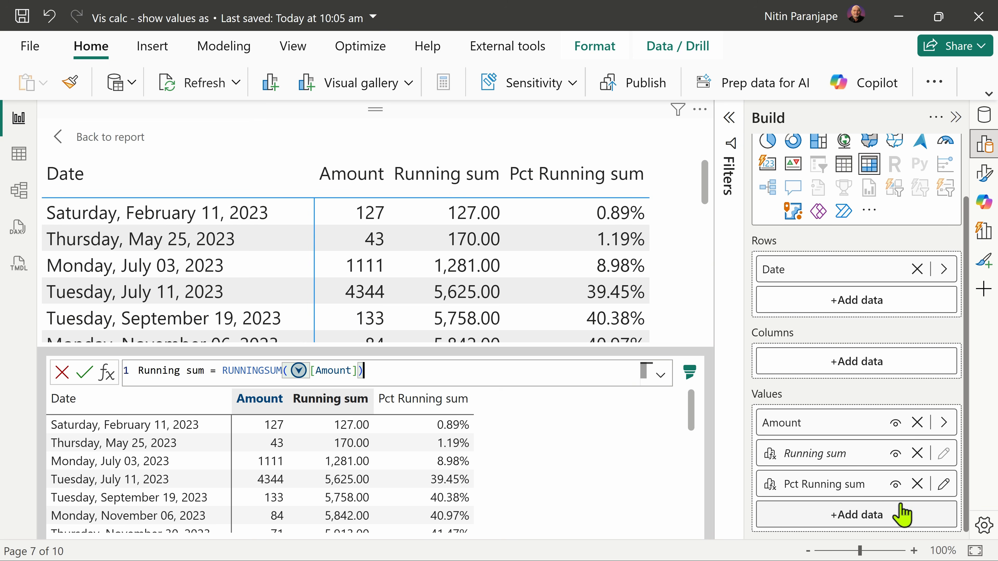
pyautogui.click(944, 484)
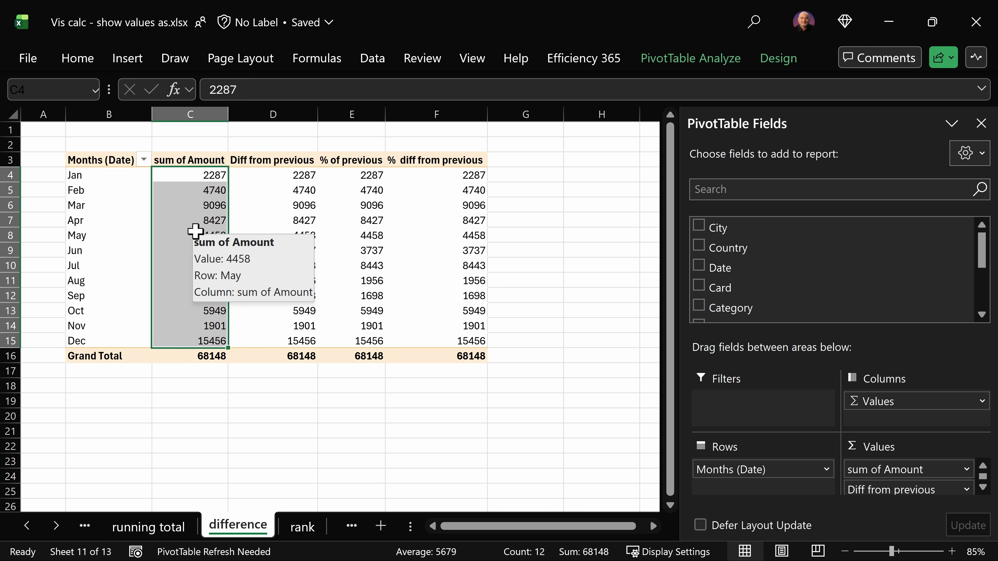
# Step: On Excel's difference sheet, show Diff from previous as Difference From, with base field Months (Date) and base item (previous)
pyautogui.click(193, 190)
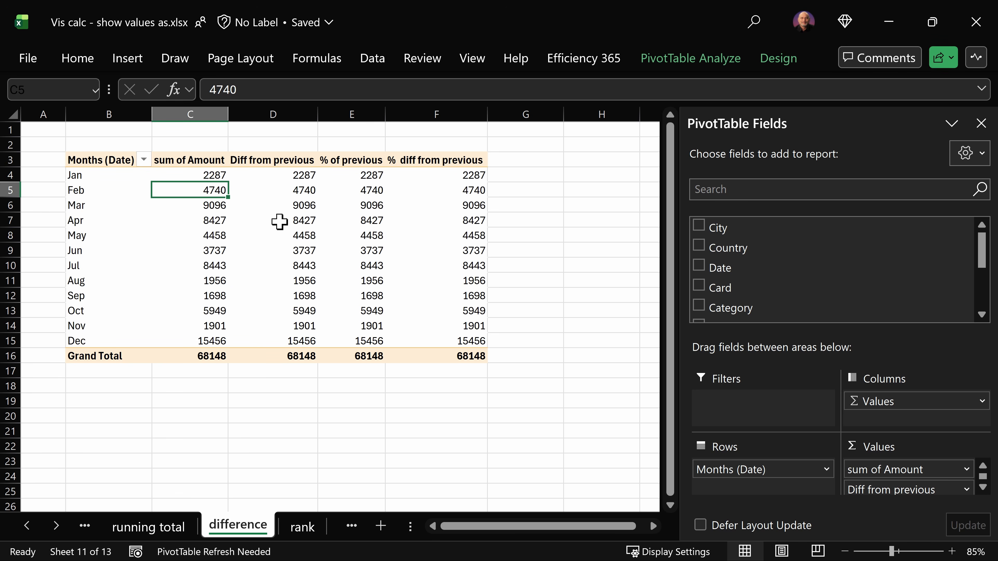
pyautogui.rightClick(291, 193)
pyautogui.moveTo(436, 434)
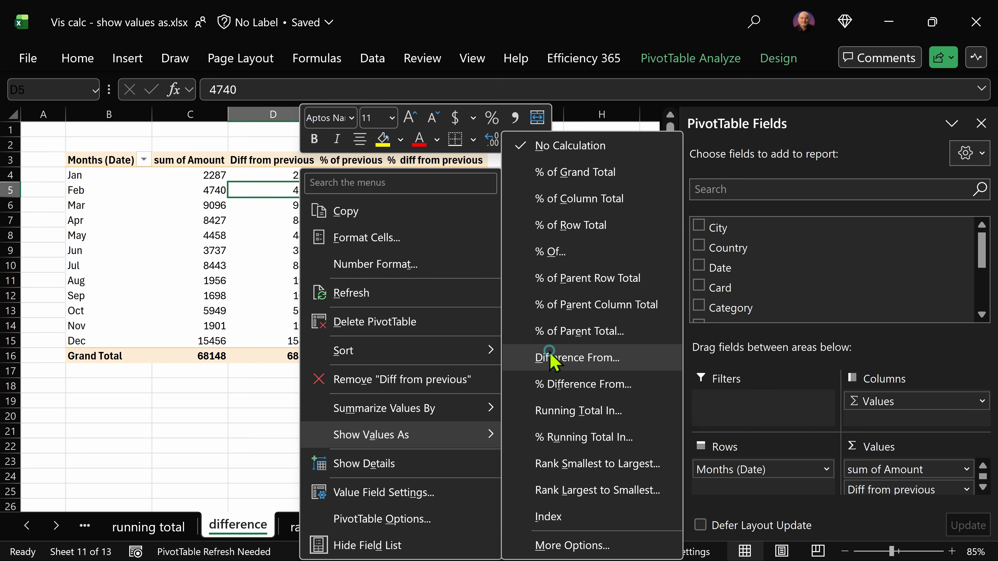
pyautogui.click(554, 359)
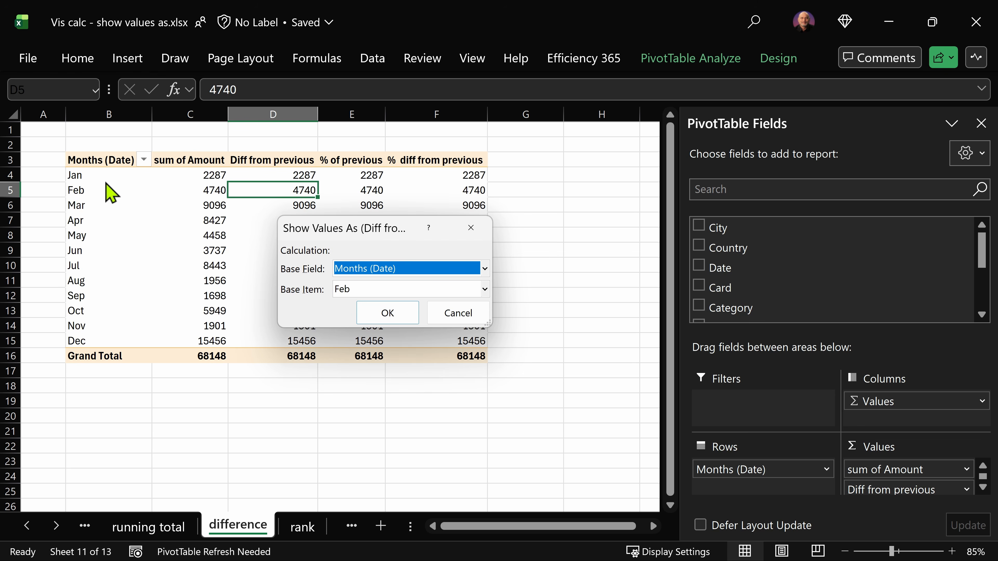
pyautogui.click(373, 290)
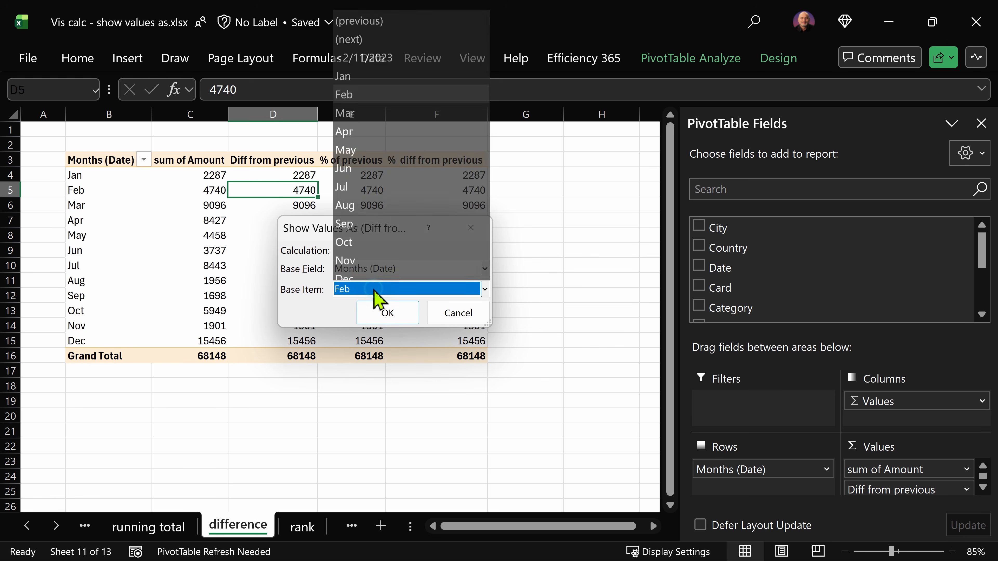
pyautogui.click(368, 20)
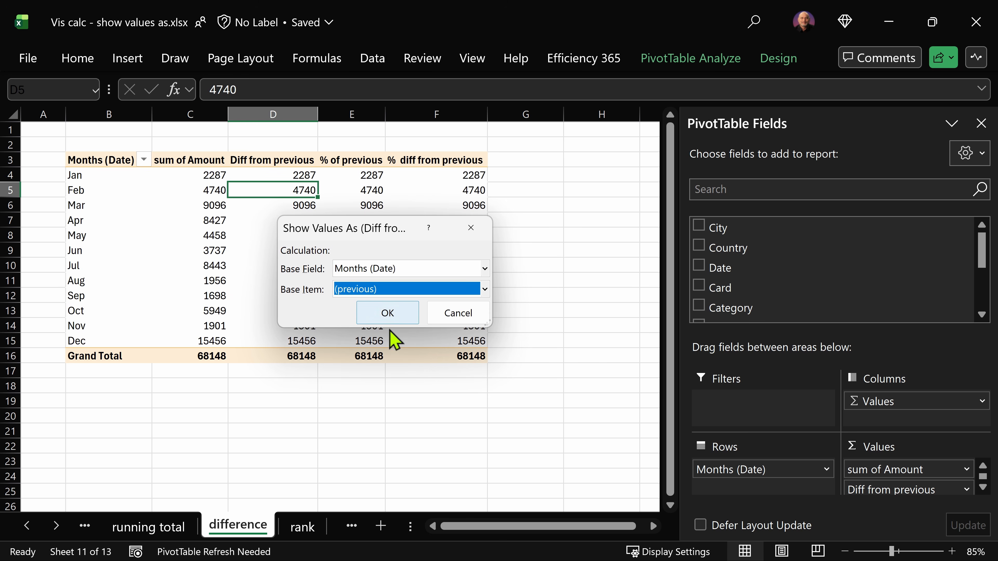
pyautogui.click(383, 313)
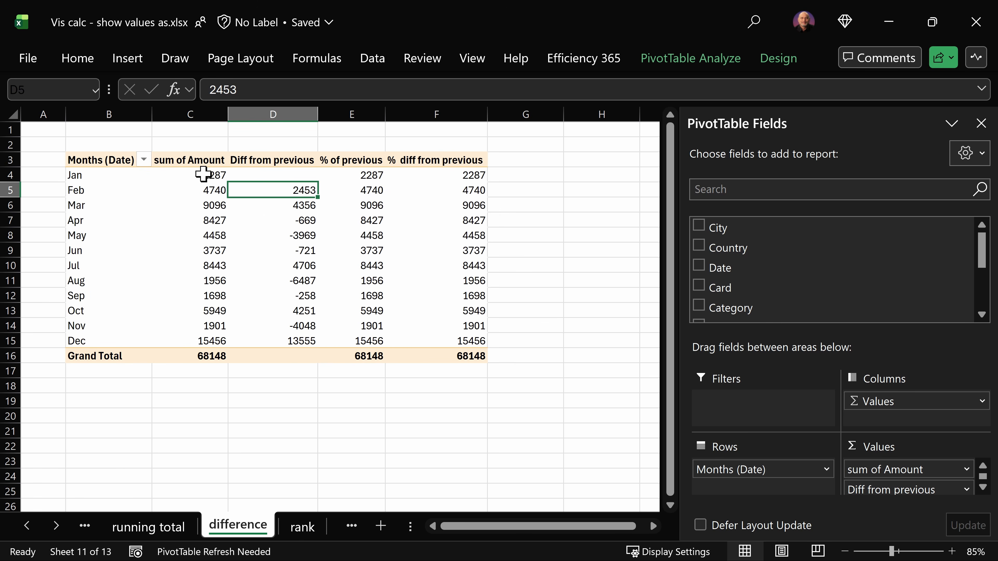
# Step: Show the % of previous field as % Of, with (previous) as the base item
pyautogui.moveTo(212, 199)
pyautogui.rightClick(363, 280)
pyautogui.moveTo(460, 436)
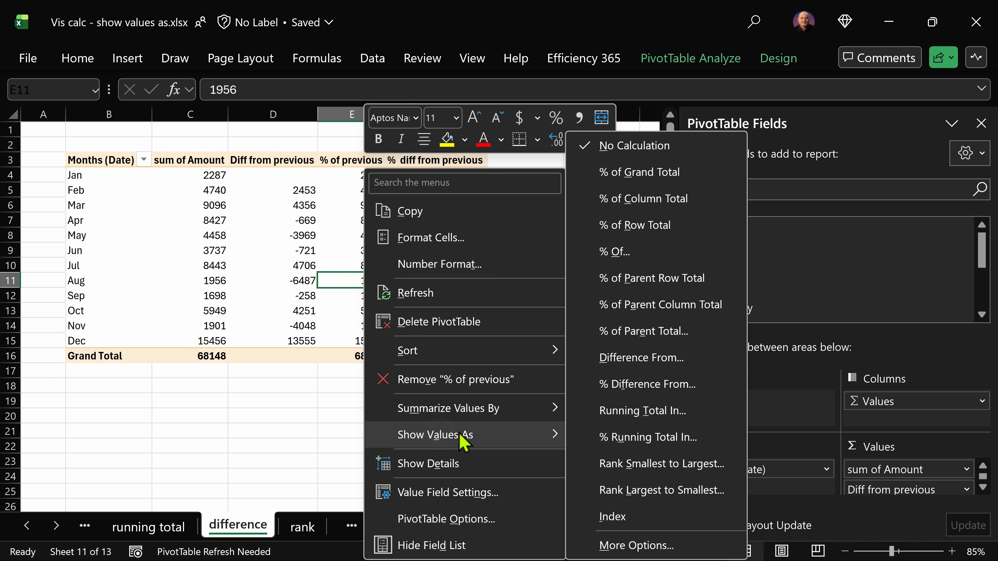
pyautogui.click(615, 252)
pyautogui.click(435, 293)
pyautogui.click(387, 21)
pyautogui.press('Return')
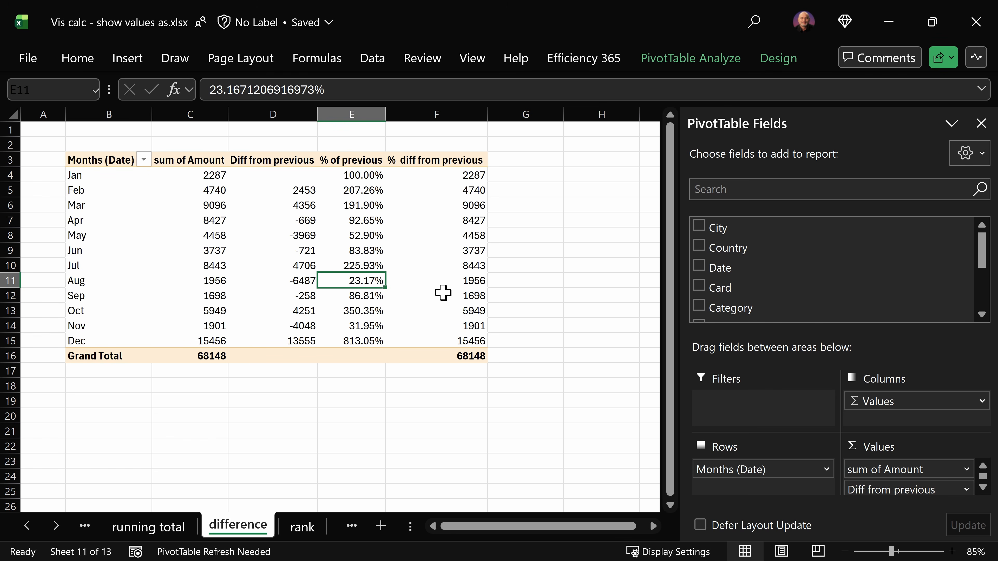
# Step: Show the % diff from previous field as % Difference From, with base field Months (Date) and base item (previous)
pyautogui.moveTo(443, 304)
pyautogui.rightClick(463, 264)
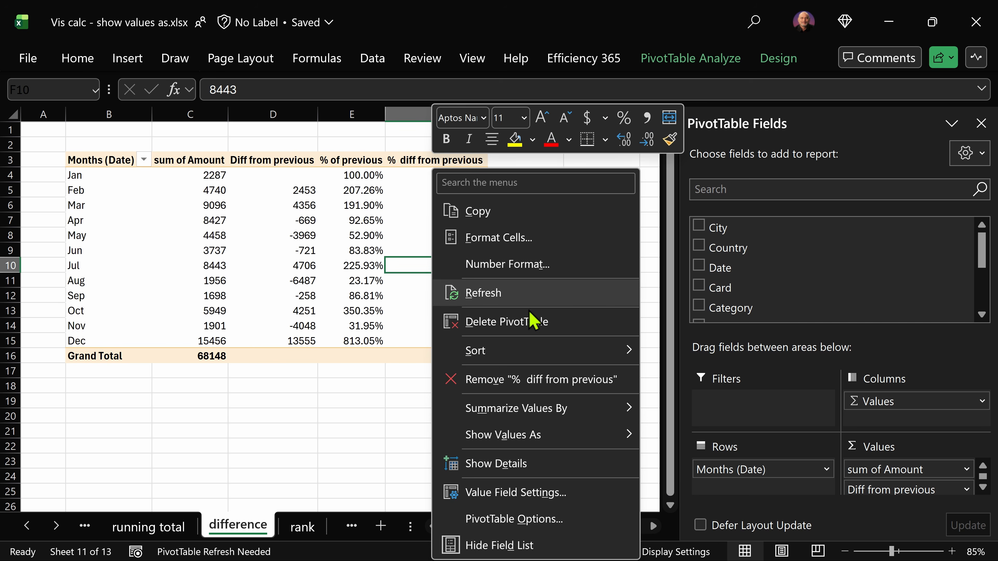
pyautogui.moveTo(614, 436)
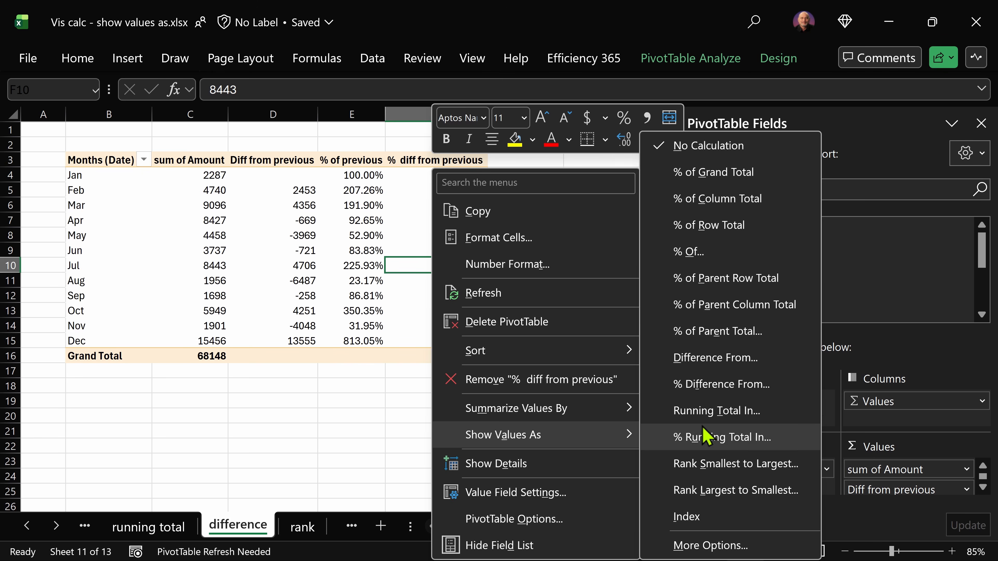
pyautogui.click(744, 389)
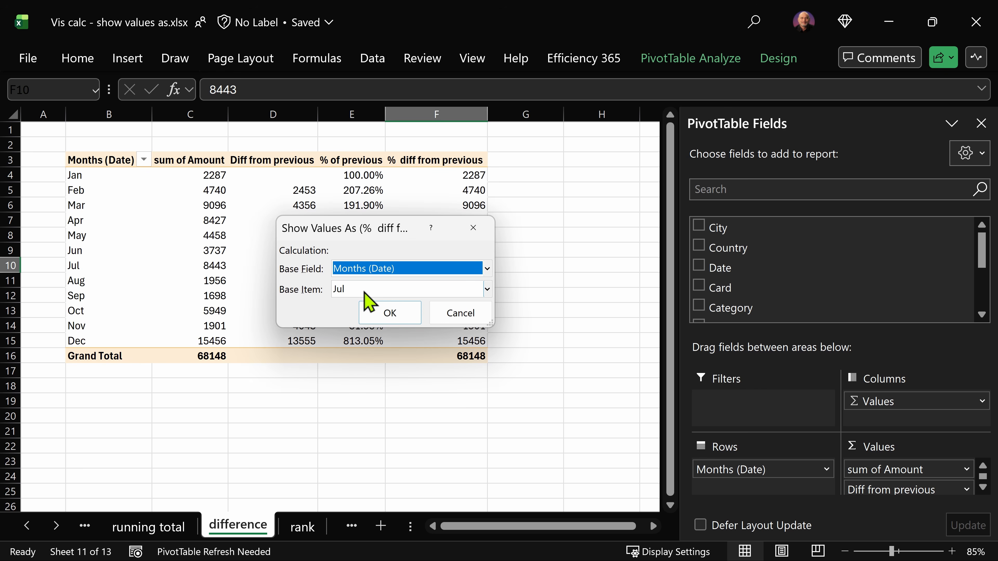
pyautogui.click(364, 294)
pyautogui.click(374, 13)
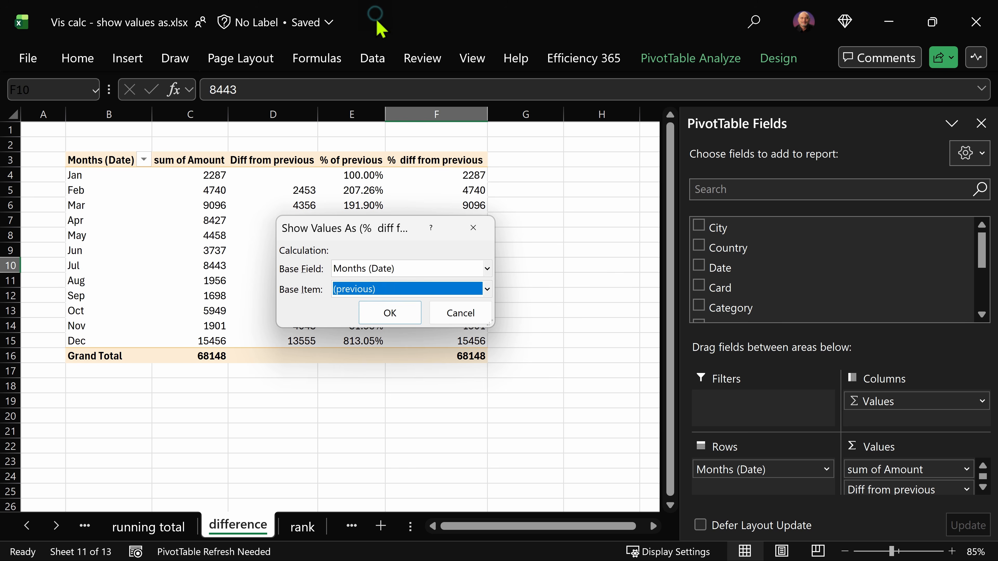
pyautogui.press('Return')
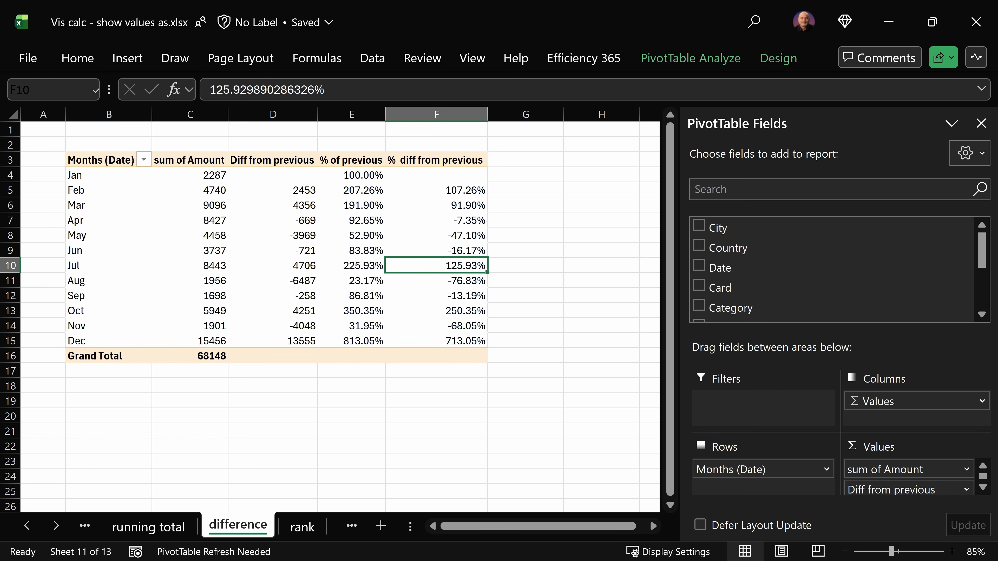
# Step: In Power BI's difference page, examine the formulas of Diff from previous, % of previous and % diff from previous, and cancel without changes
pyautogui.hotkey('alt', 'Tab')
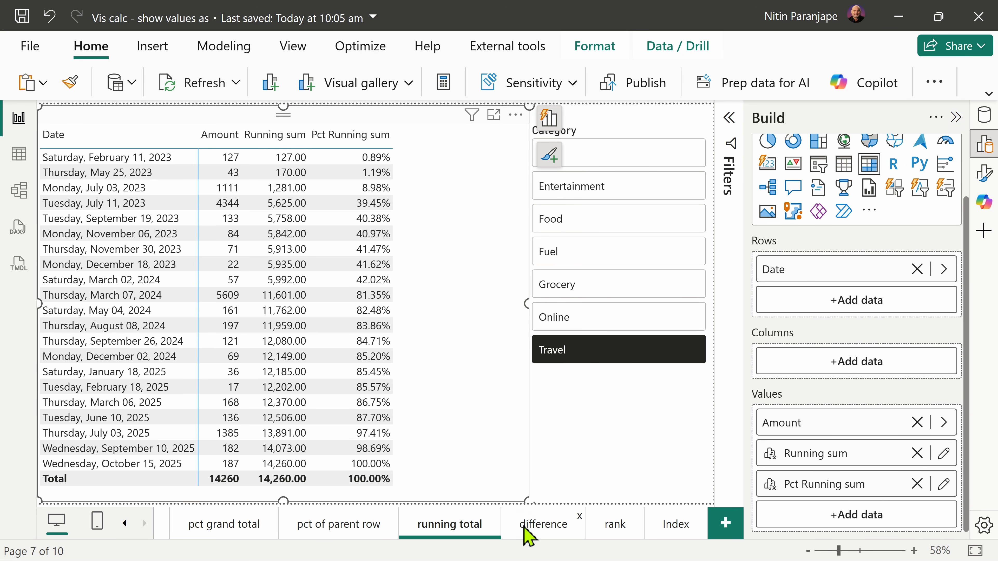
pyautogui.click(529, 537)
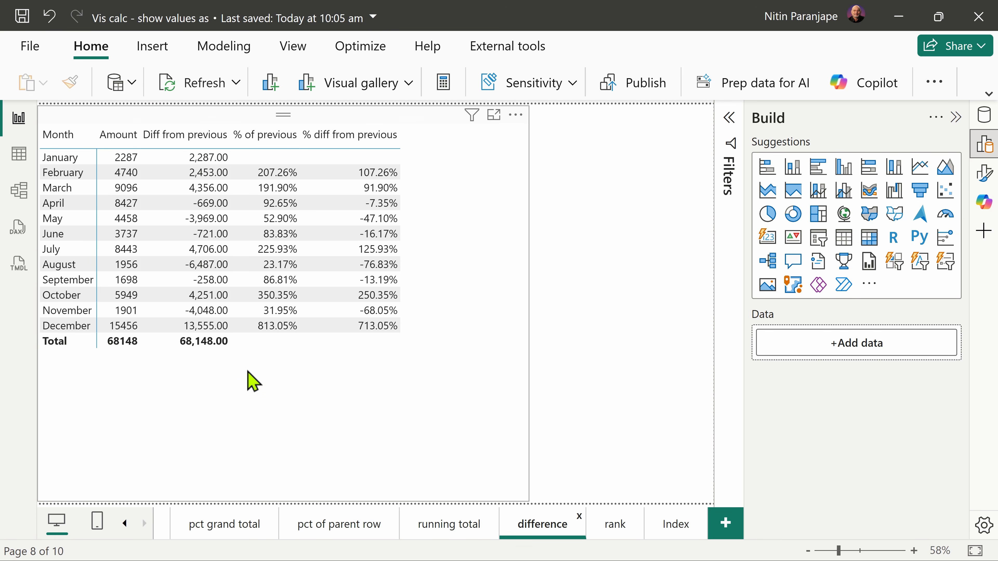
pyautogui.click(478, 346)
pyautogui.scroll(-1, 955, 425)
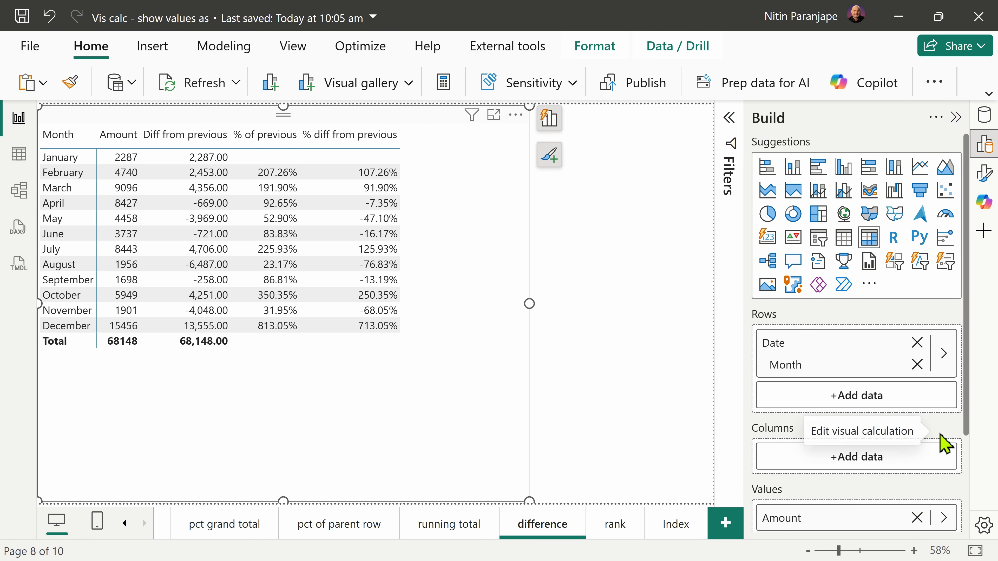
pyautogui.scroll(-3, 949, 452)
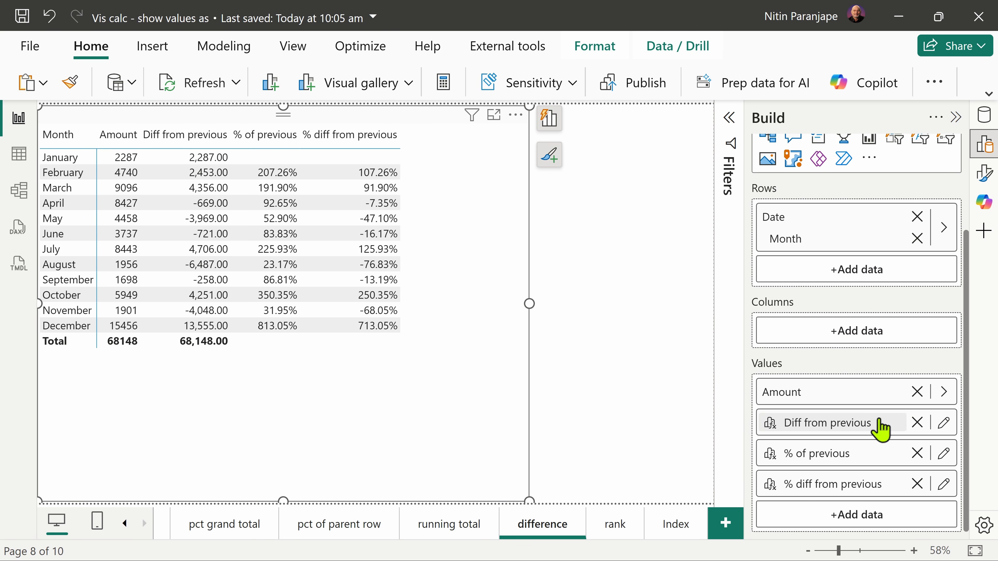
pyautogui.click(945, 425)
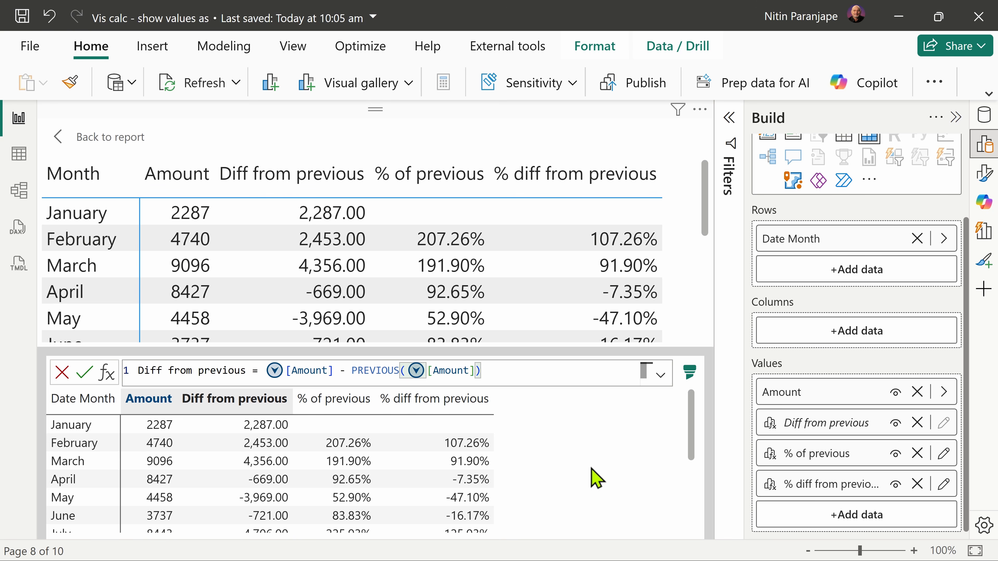
pyautogui.click(943, 454)
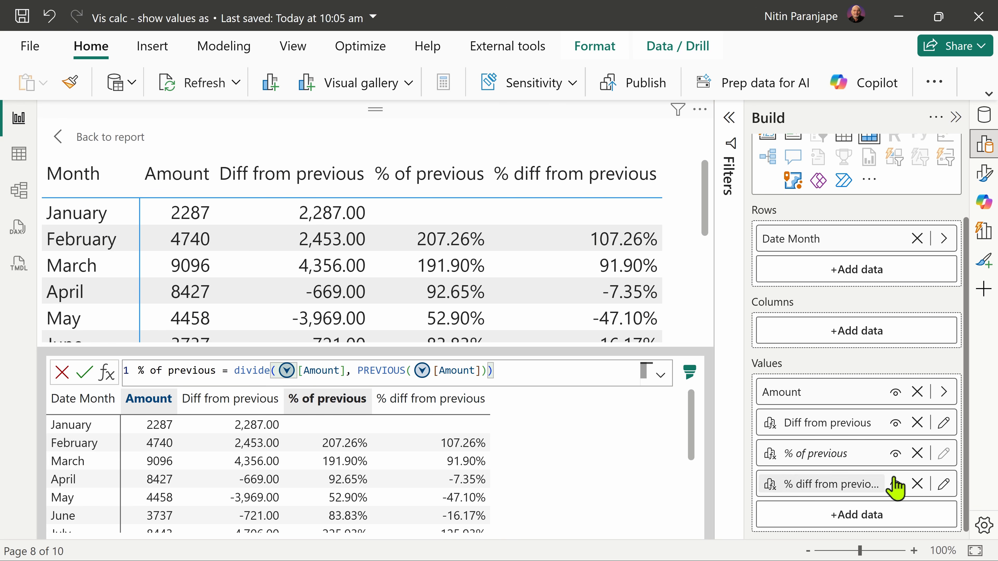
pyautogui.click(944, 485)
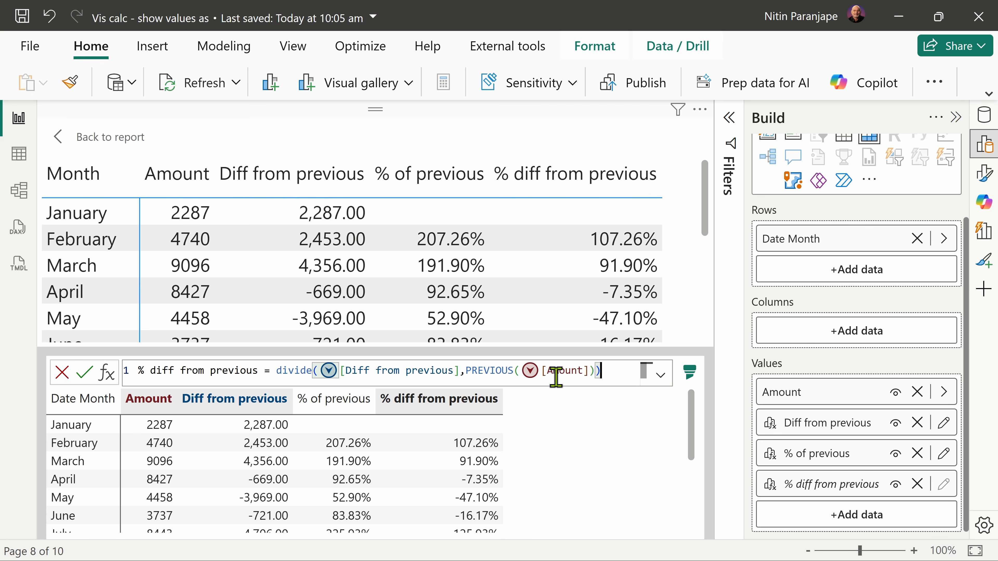
pyautogui.click(63, 373)
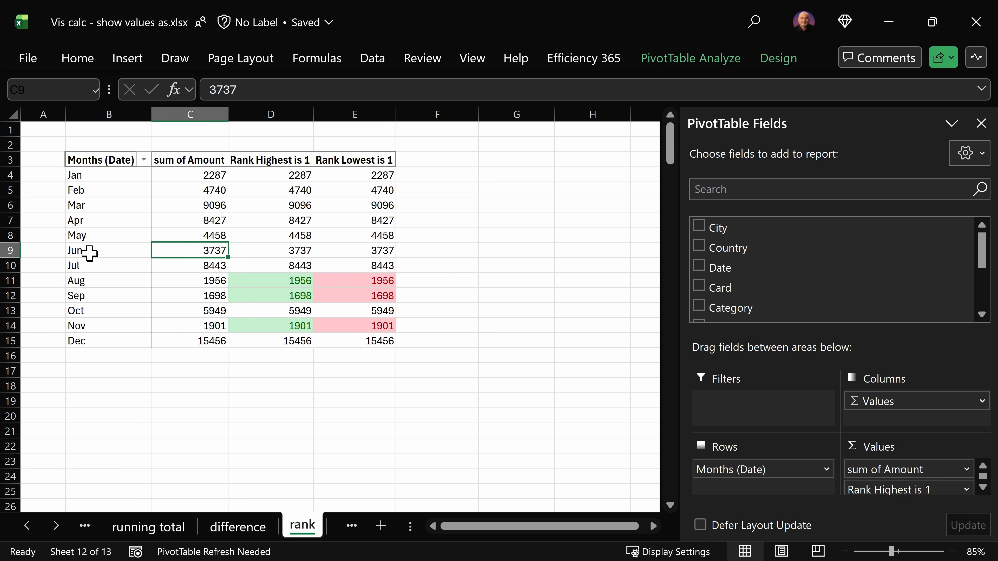
# Step: On Excel's rank sheet, show the Rank Highest is 1 field as Rank Largest to Smallest
pyautogui.moveTo(173, 175); pyautogui.dragTo(202, 343)
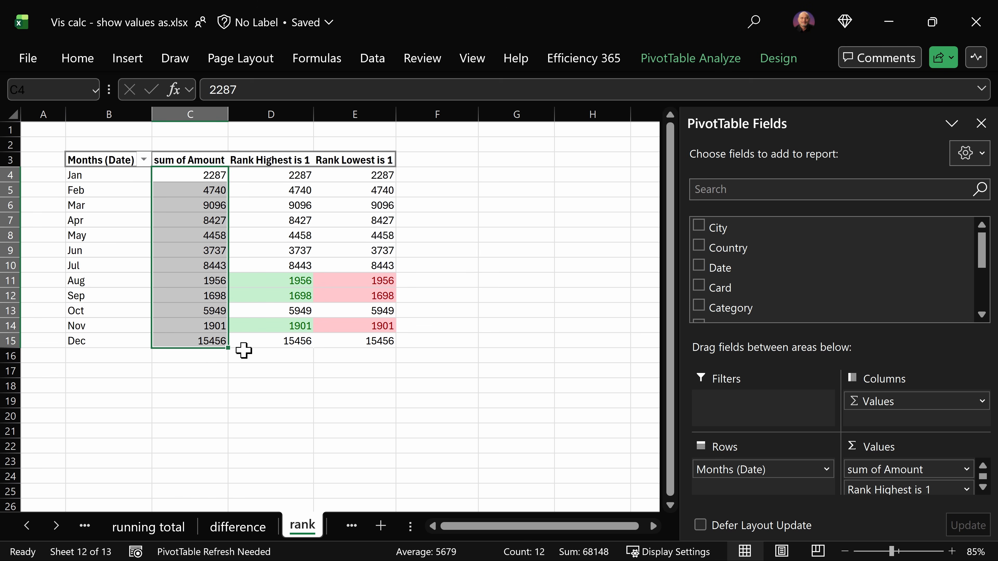
pyautogui.rightClick(291, 296)
pyautogui.moveTo(393, 434)
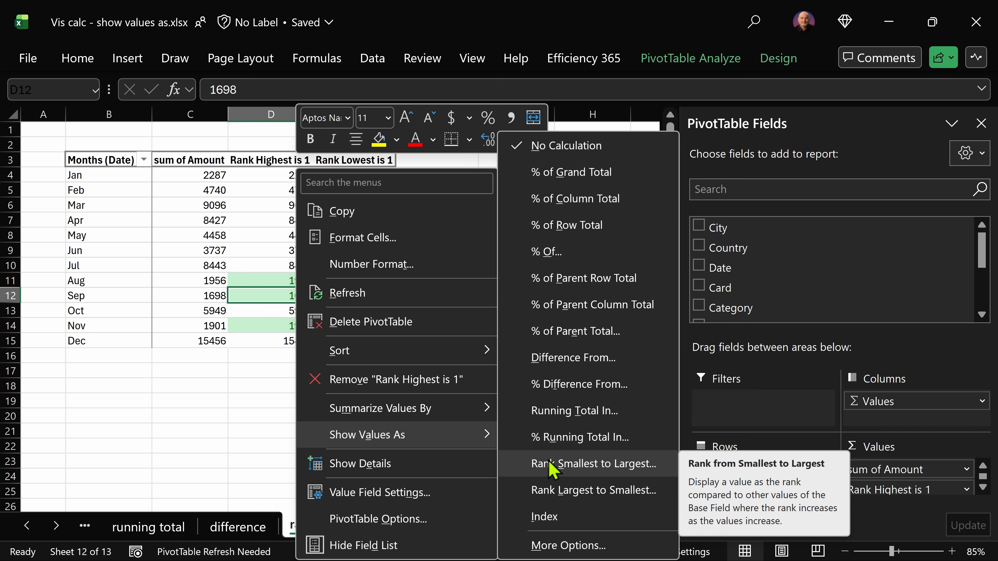
pyautogui.click(562, 493)
pyautogui.press('Return')
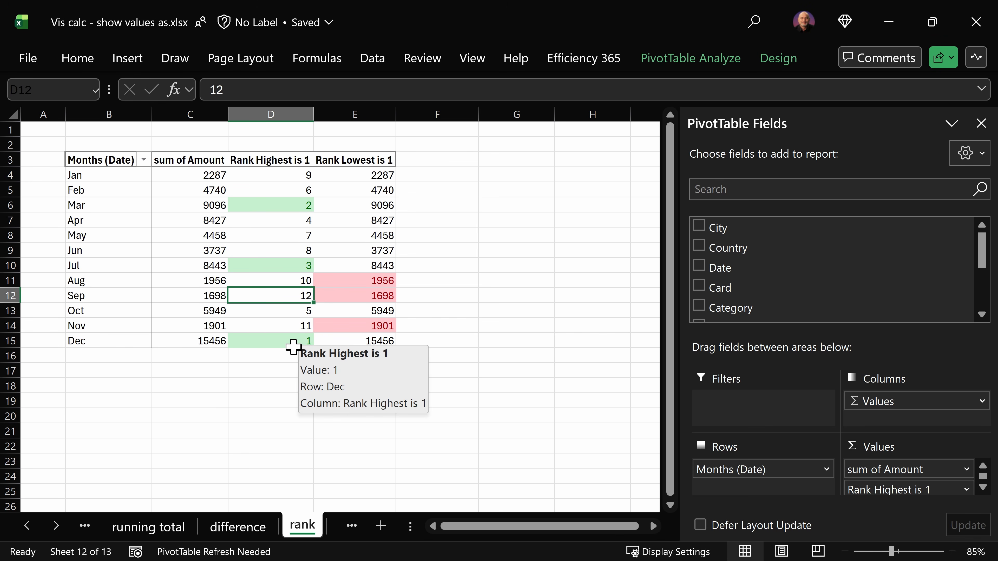
# Step: Show the Rank Lowest is 1 field as Rank Smallest to Largest
pyautogui.rightClick(344, 293)
pyautogui.moveTo(464, 436)
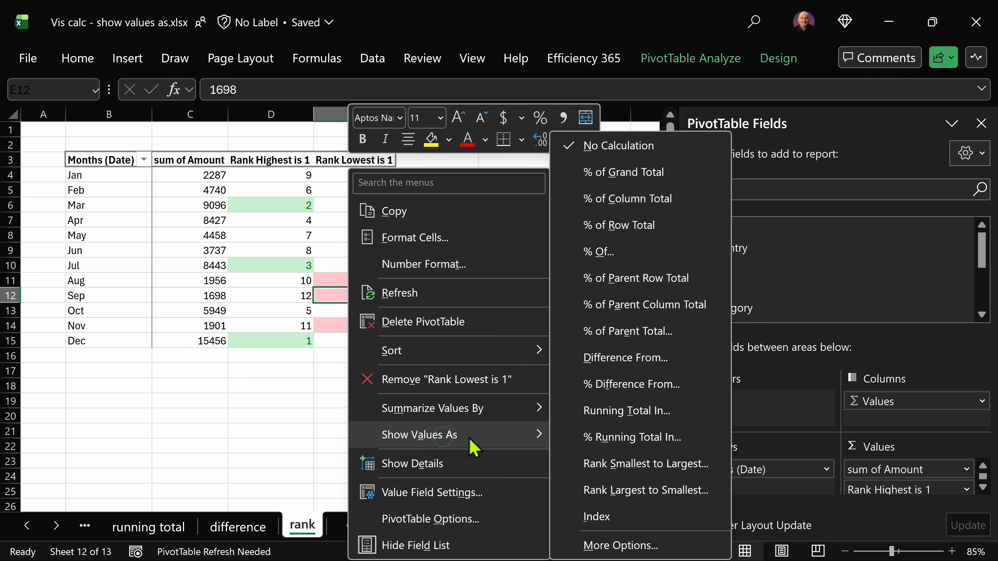
pyautogui.click(634, 468)
pyautogui.click(389, 303)
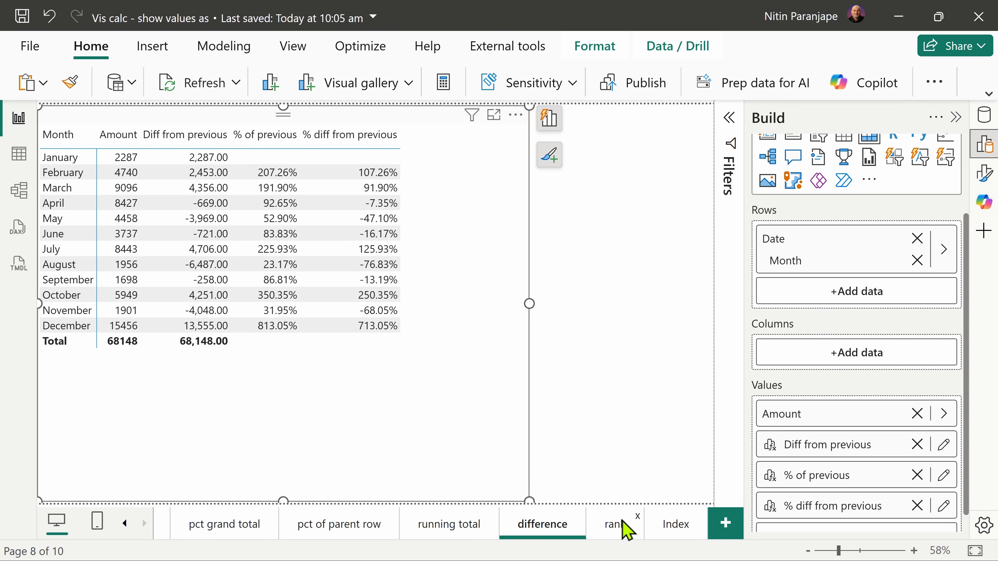
# Step: In Power BI's rank page, edit the Rank Highest is 1 calculation, enter DENSE as its ties argument and commit the formula
pyautogui.click(620, 520)
pyautogui.click(362, 310)
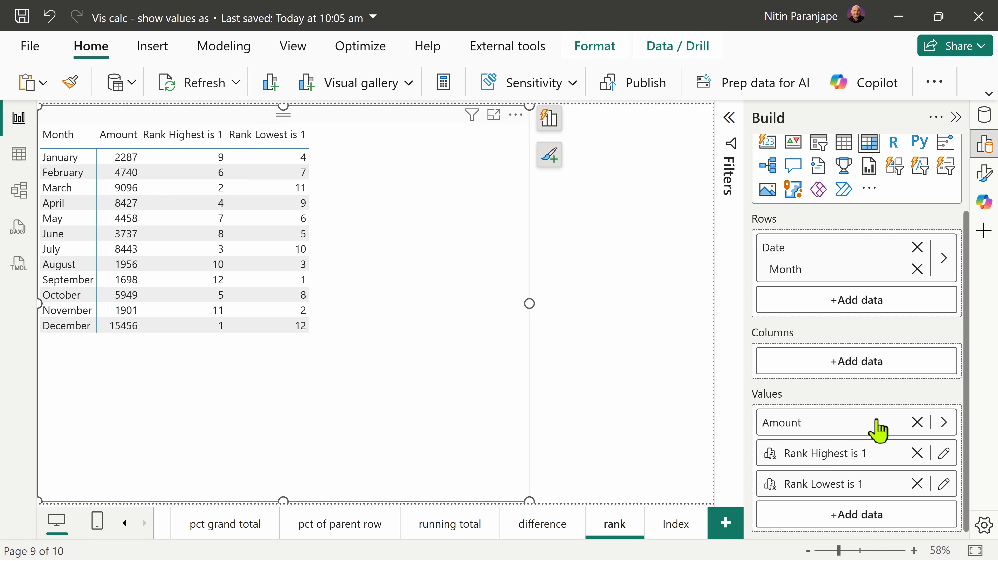
pyautogui.click(939, 460)
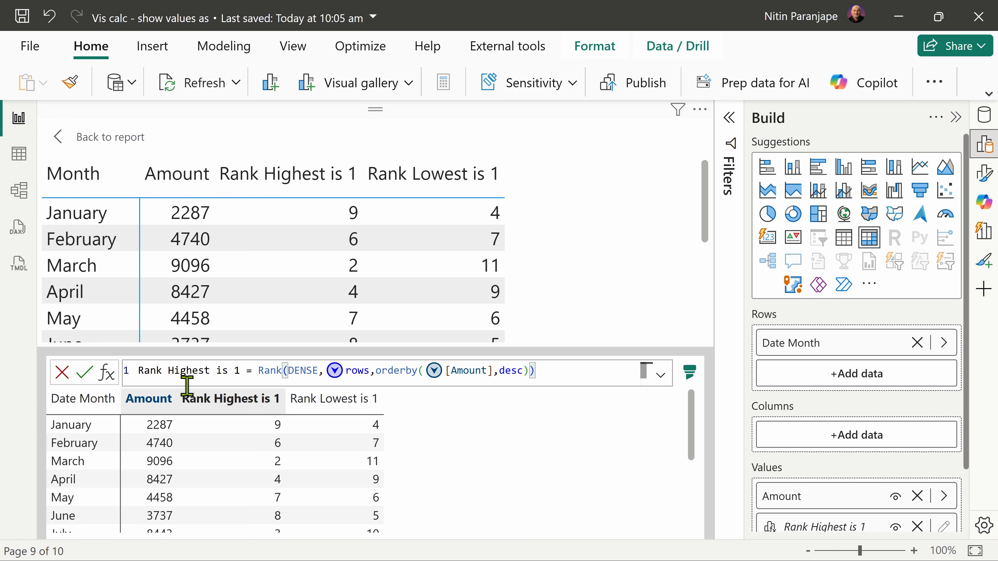
pyautogui.click(300, 372)
pyautogui.write('dense')
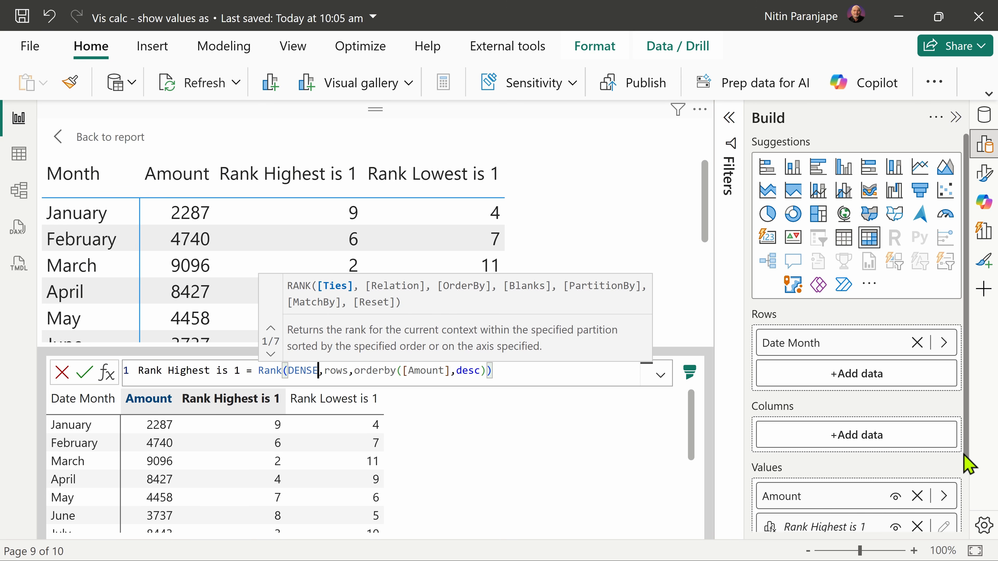
pyautogui.press('Return')
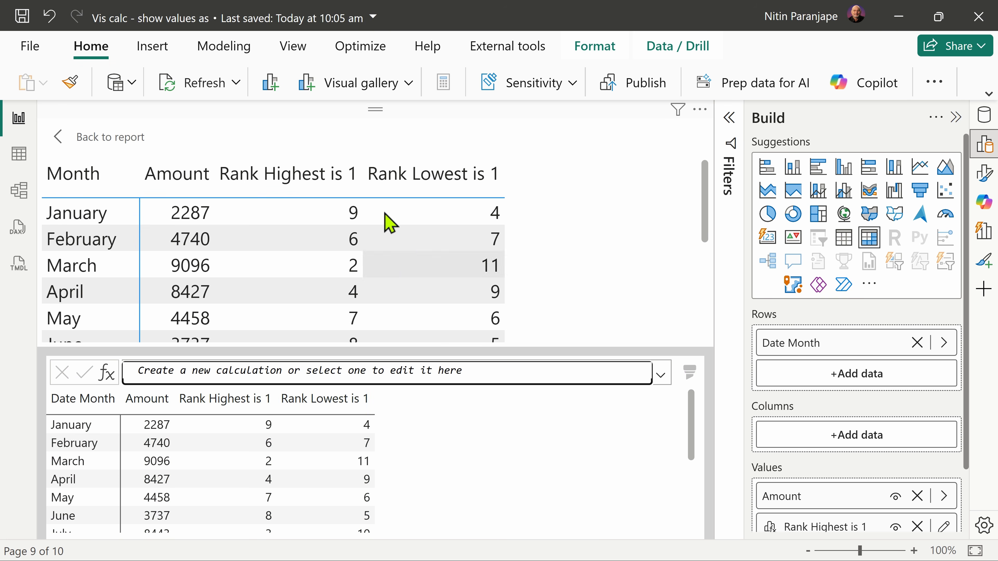
# Step: Open the Rank Lowest is 1 visual calculation for editing to examine its formula
pyautogui.scroll(-2, 909, 446)
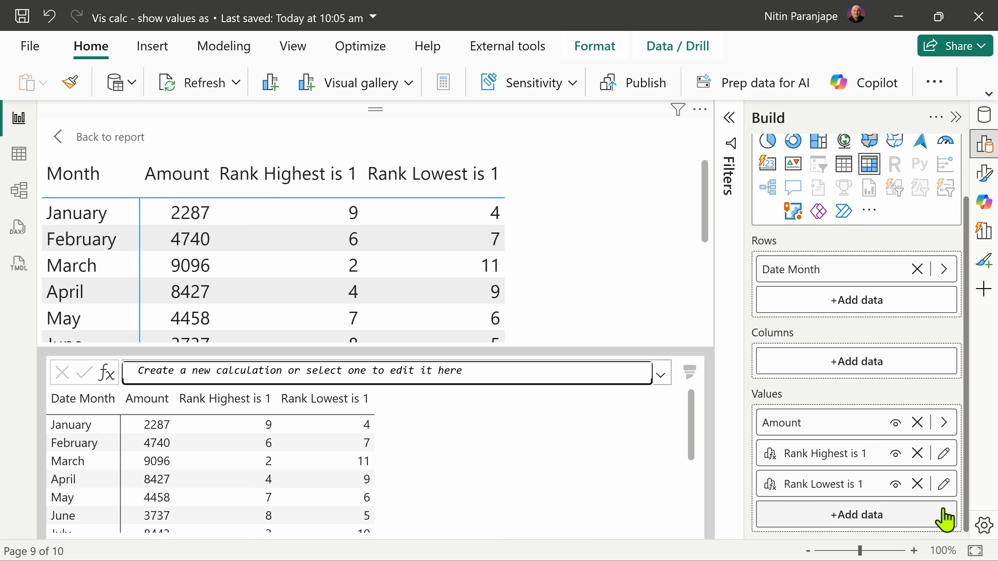
pyautogui.click(944, 484)
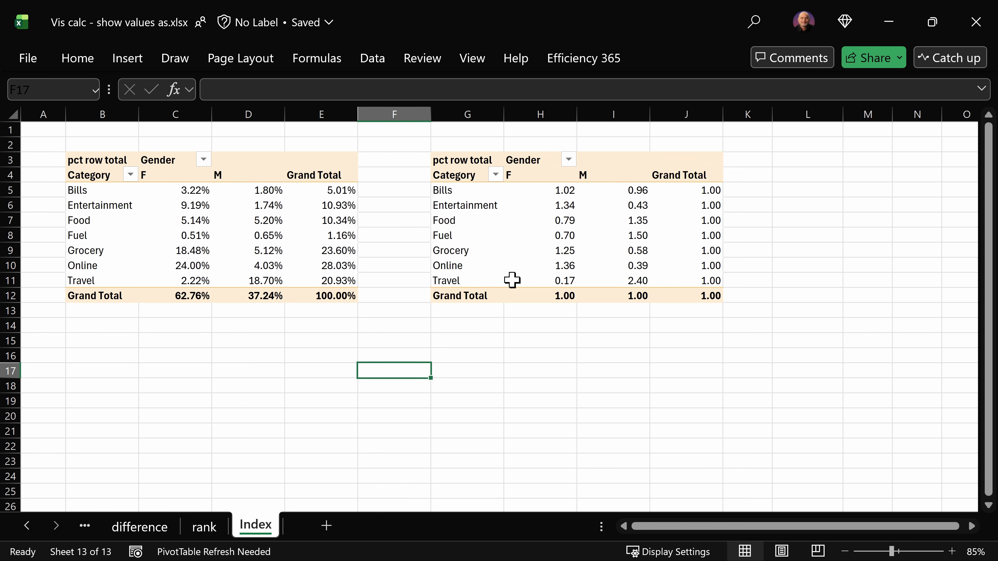
# Step: On Excel's Index sheet, check the Show Values As setting of the second PivotTable's Online value under F and hide the field list
pyautogui.rightClick(557, 269)
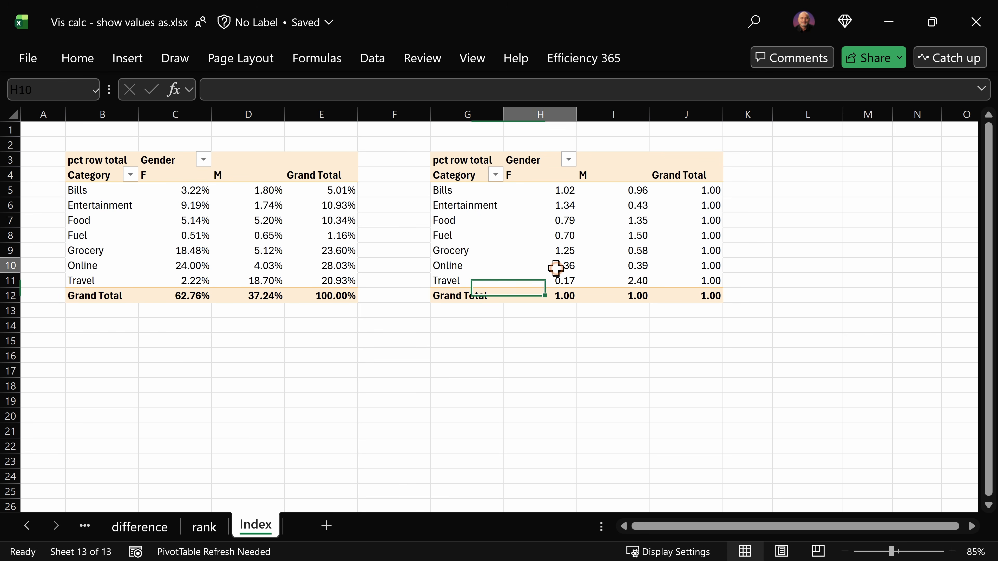
pyautogui.moveTo(683, 438)
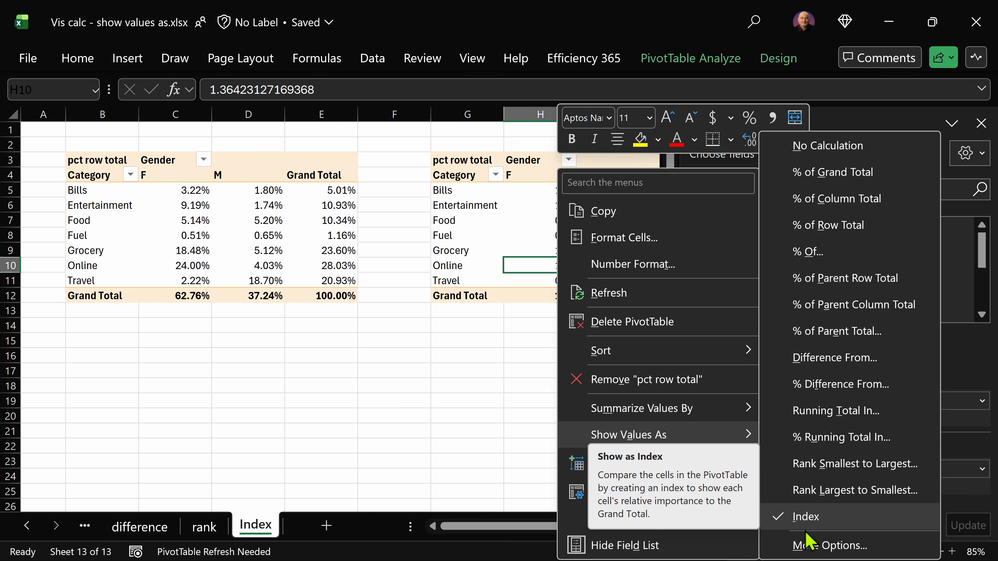
pyautogui.click(752, 547)
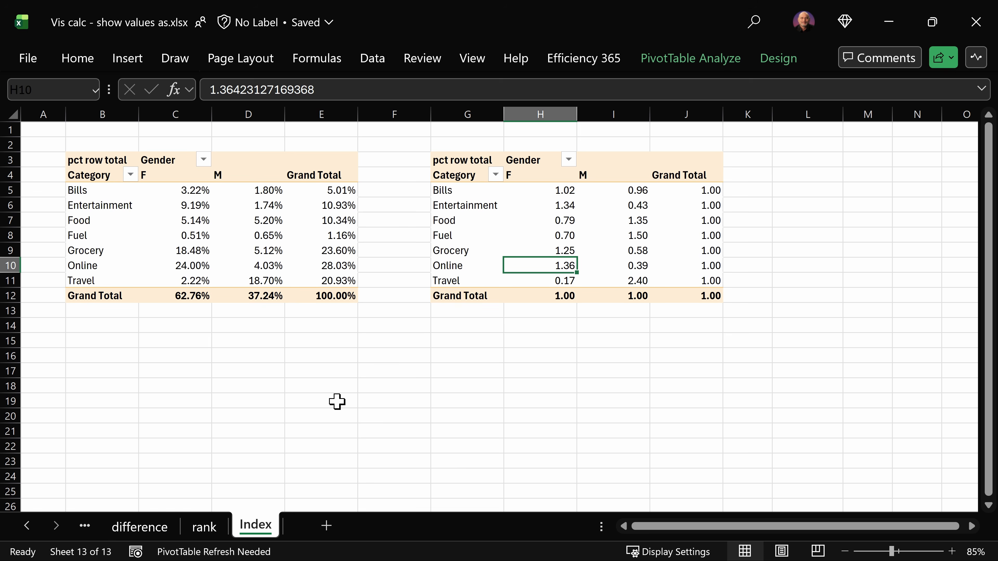
pyautogui.click(247, 266)
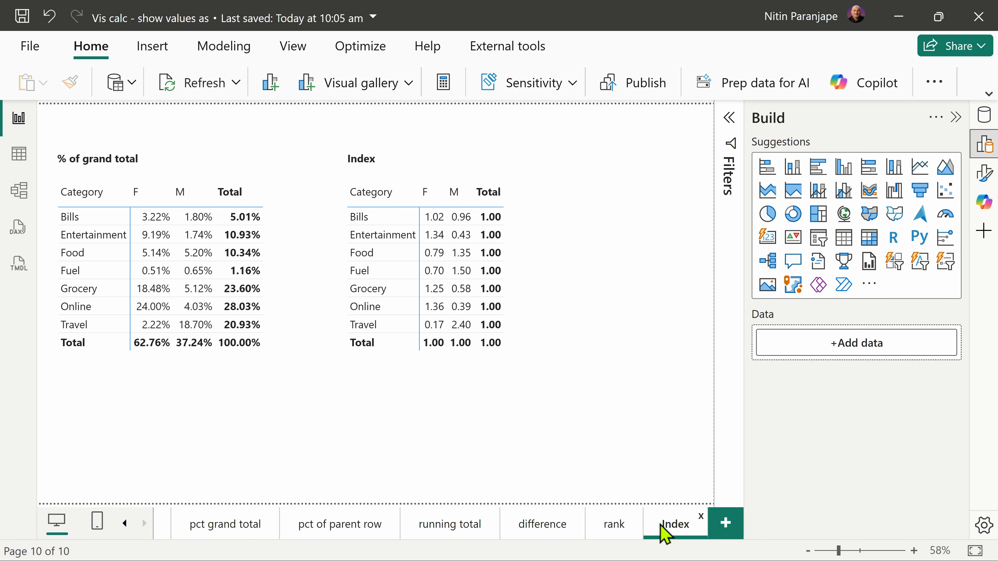
# Step: In Power BI's Index page, examine the Index visual calculation with its collapse denominator split onto a second line, and return to the report without committing
pyautogui.click(668, 373)
pyautogui.scroll(-1, 896, 442)
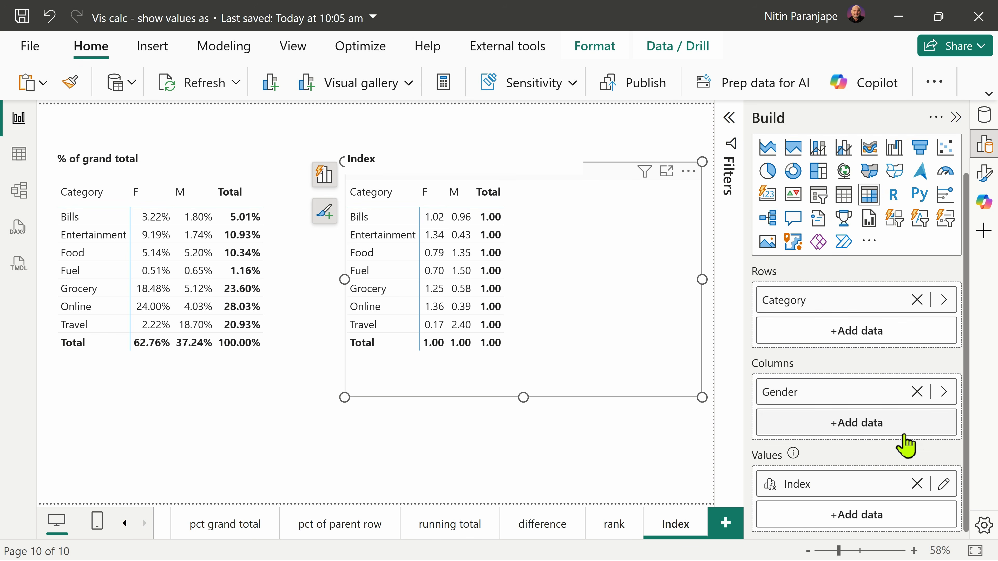
pyautogui.click(944, 485)
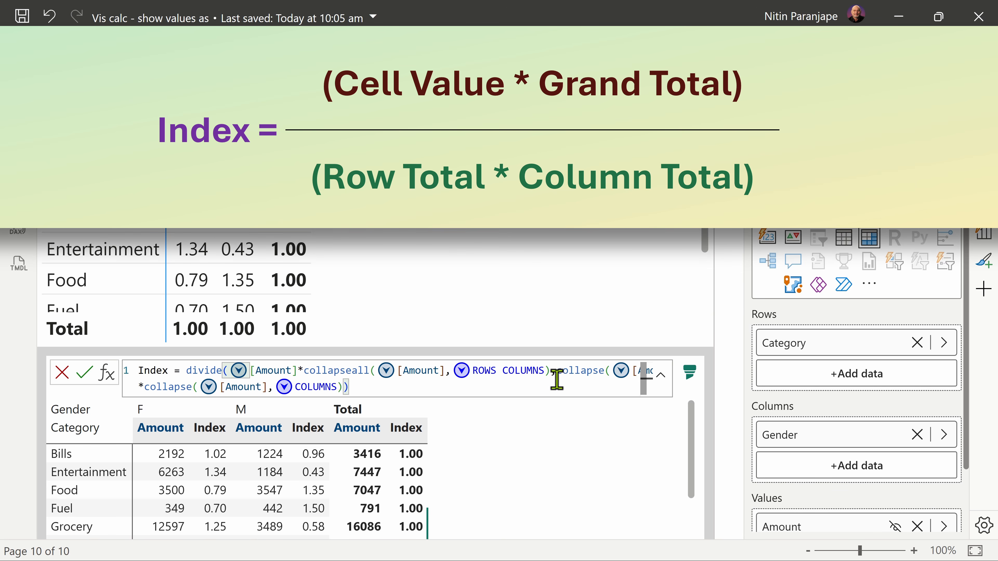
pyautogui.click(555, 371)
pyautogui.hotkey('shift', 'Return')
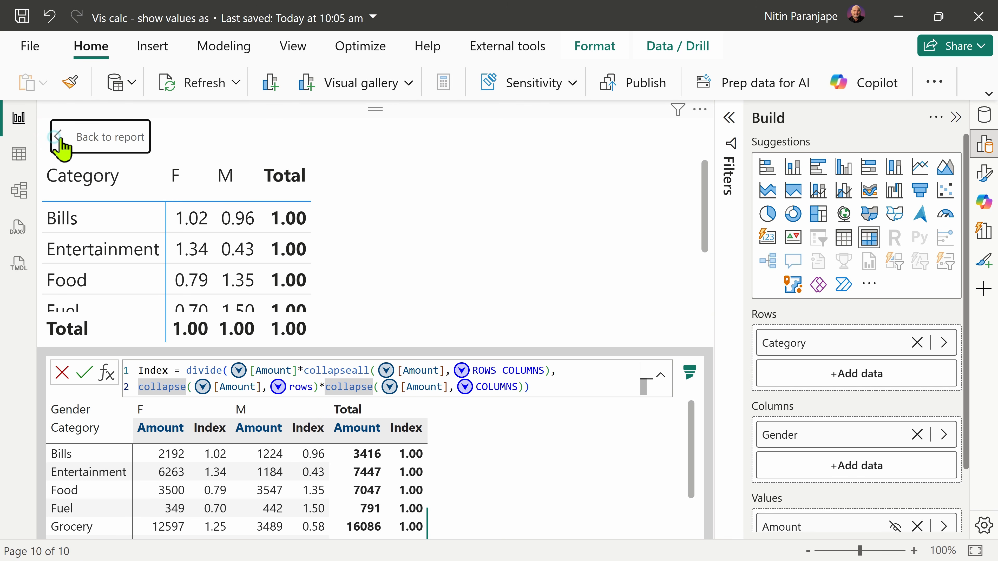
pyautogui.press('Escape')
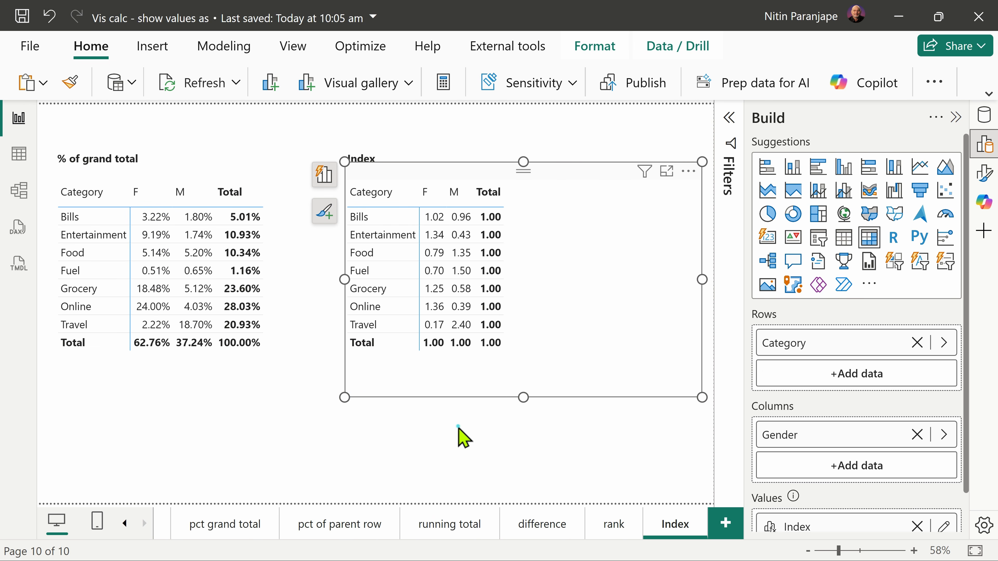
pyautogui.click(480, 412)
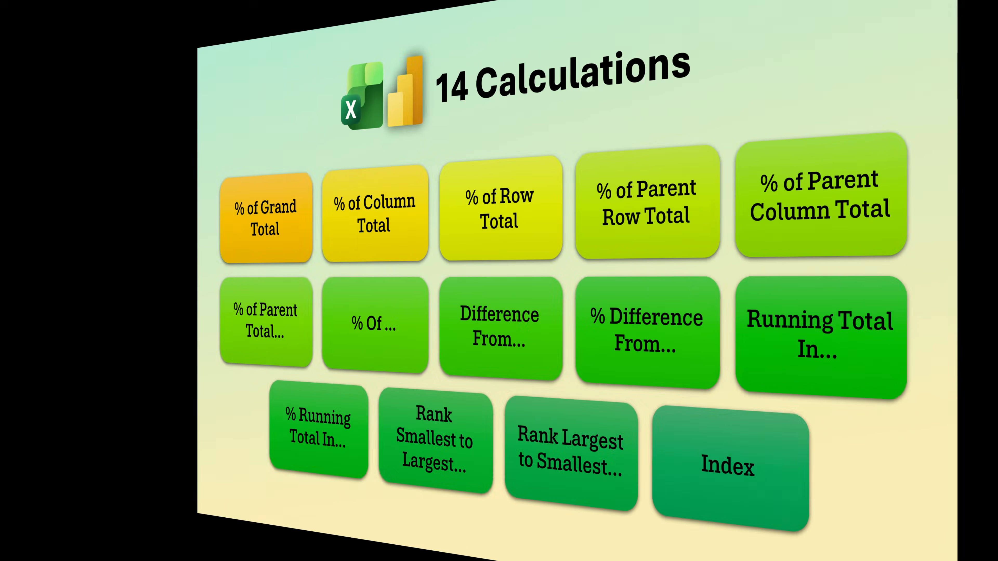